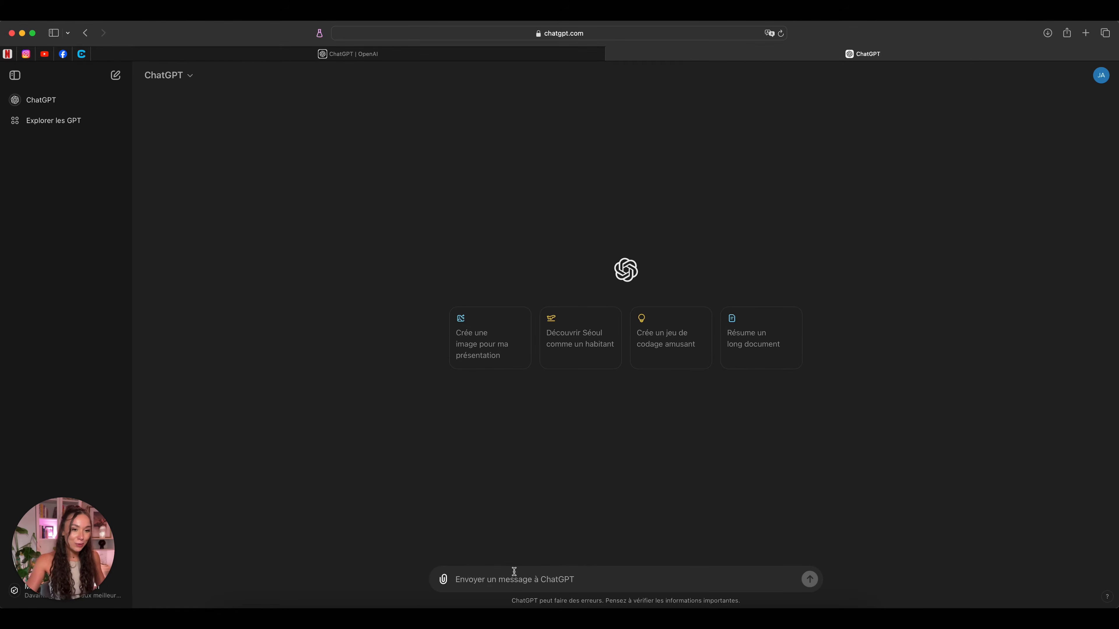
- Paste the French community-manager prompt for a Montréal Pilates studio's monthly Instagram editorial plan into the message box
left_click(509, 579)
key("super+v")
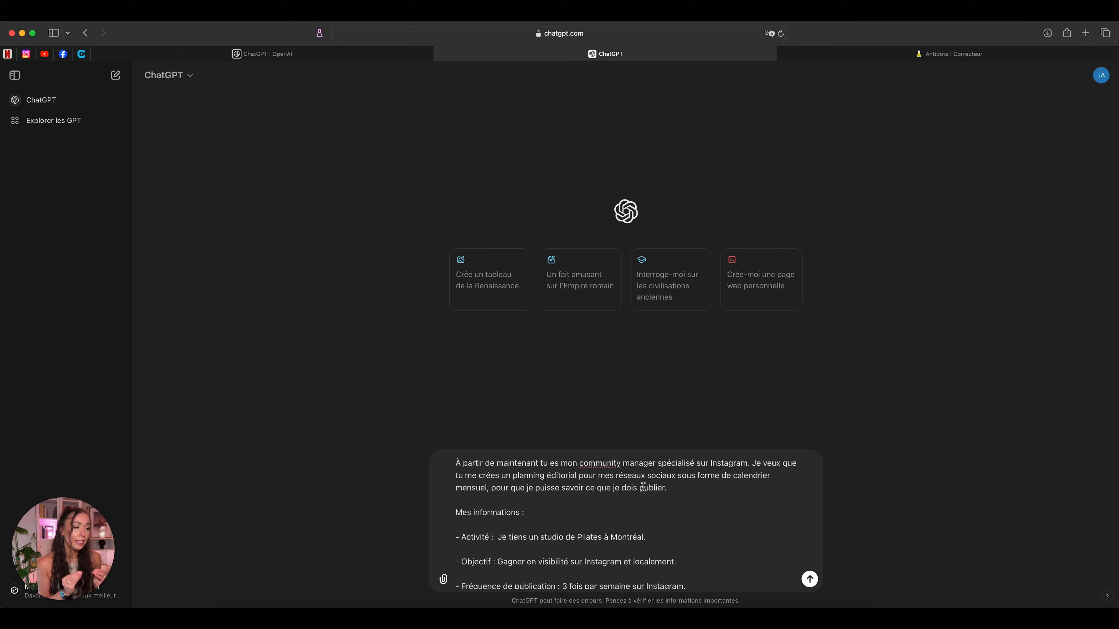
- Read through the pasted prompt, covering the business information, content pillars, and the carousel, post and planning instructions
scroll(643, 487, "down", 4)
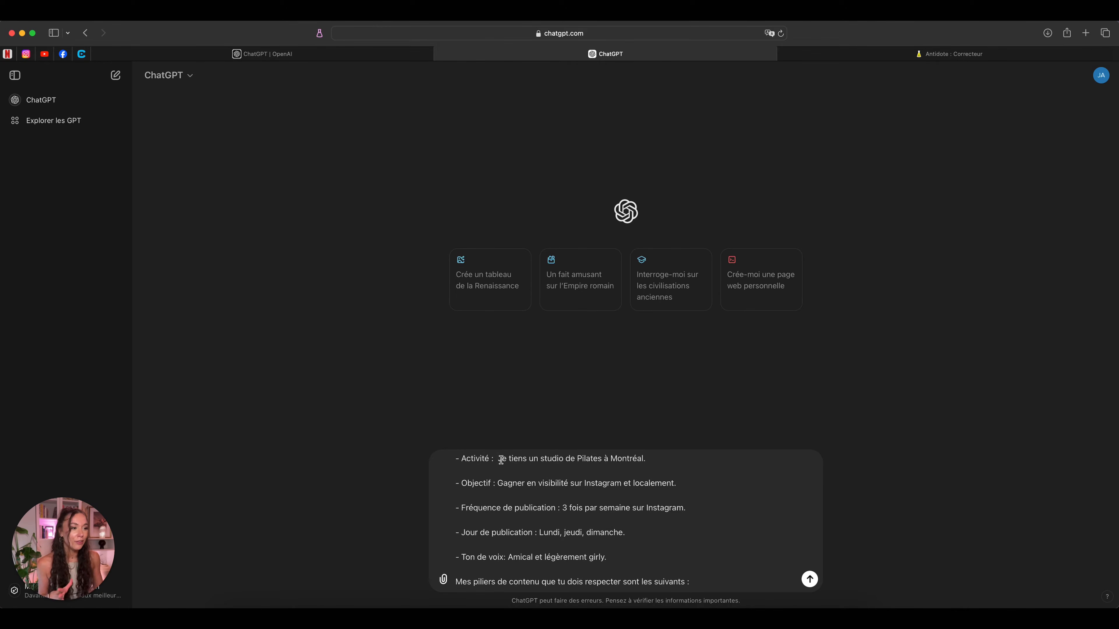
scroll(558, 516, "down", 3)
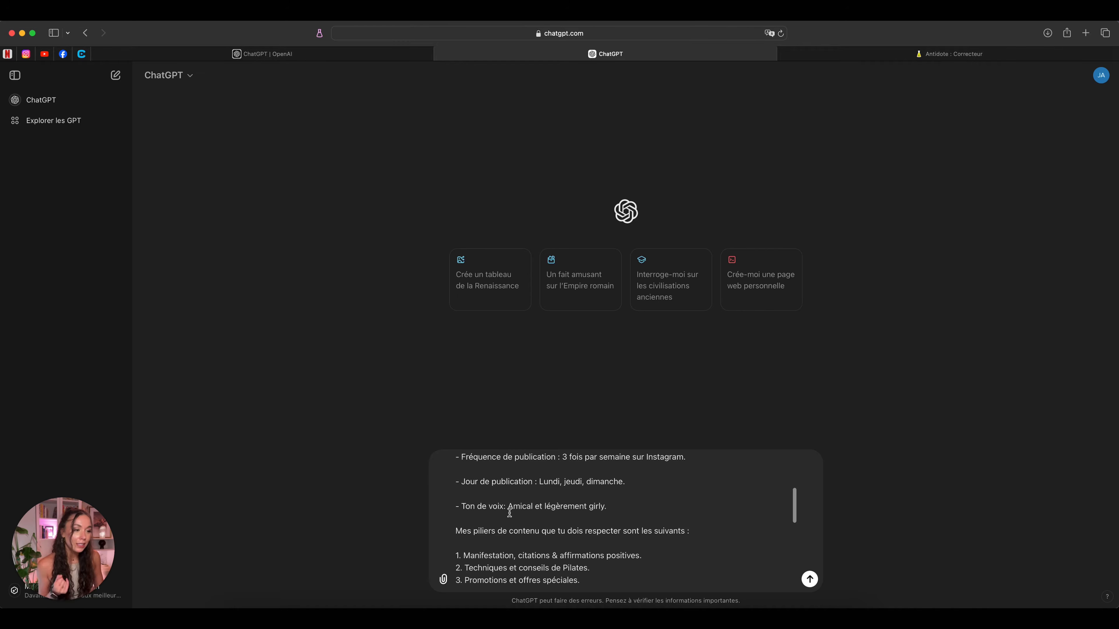
scroll(533, 529, "down", 8)
scroll(540, 532, "down", 1)
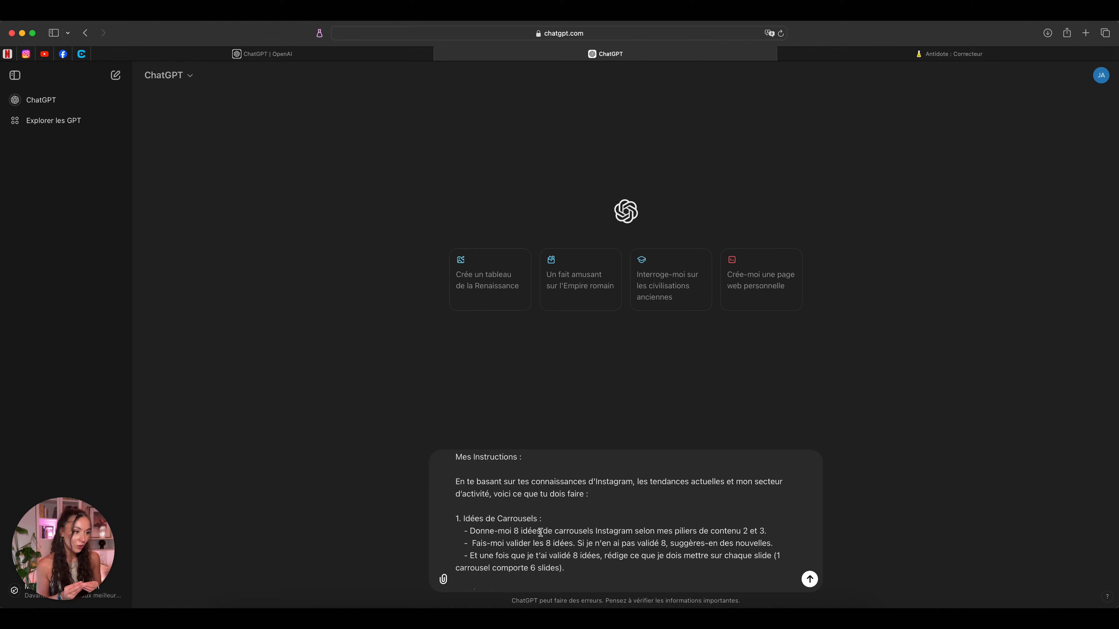
scroll(541, 532, "down", 3)
scroll(540, 532, "up", 5)
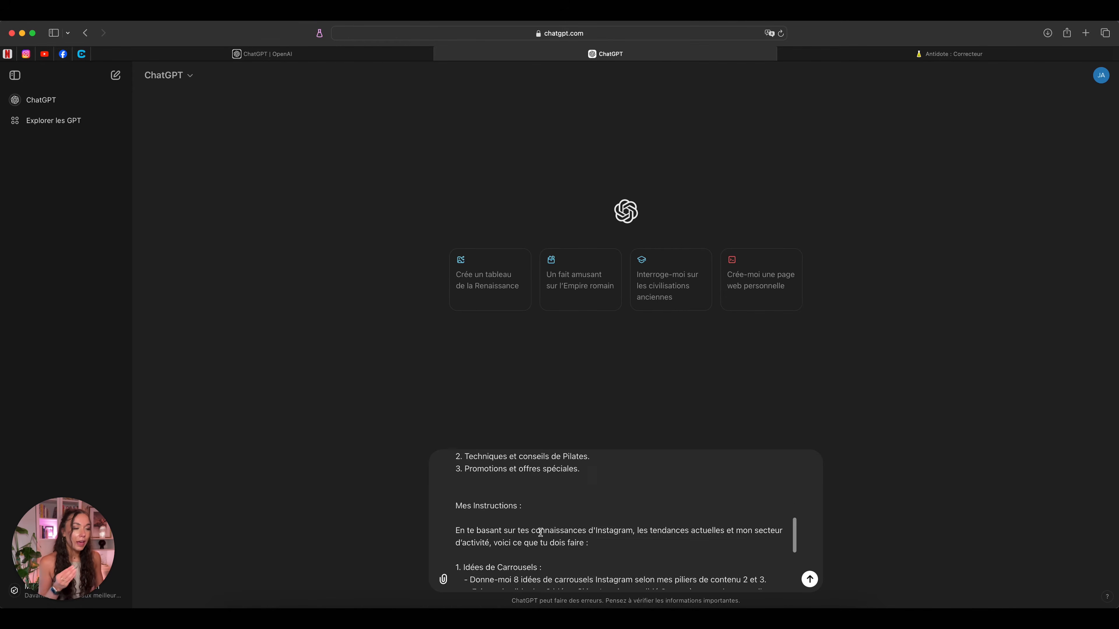
scroll(522, 534, "up", 6)
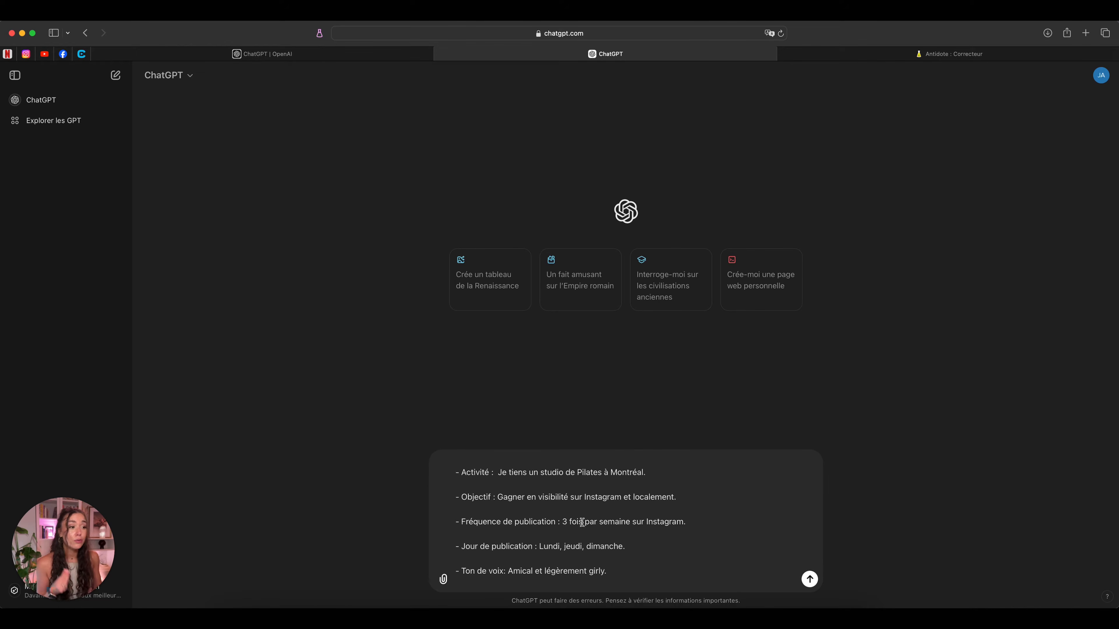
scroll(582, 522, "down", 6)
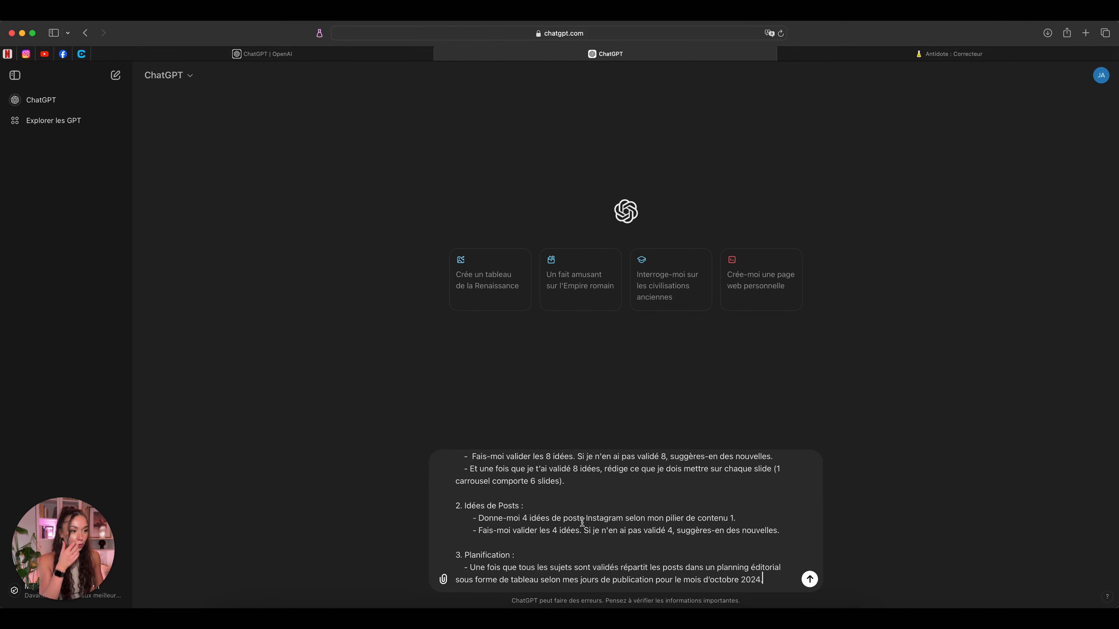
scroll(582, 522, "up", 3)
scroll(582, 522, "down", 3)
scroll(581, 522, "up", 4)
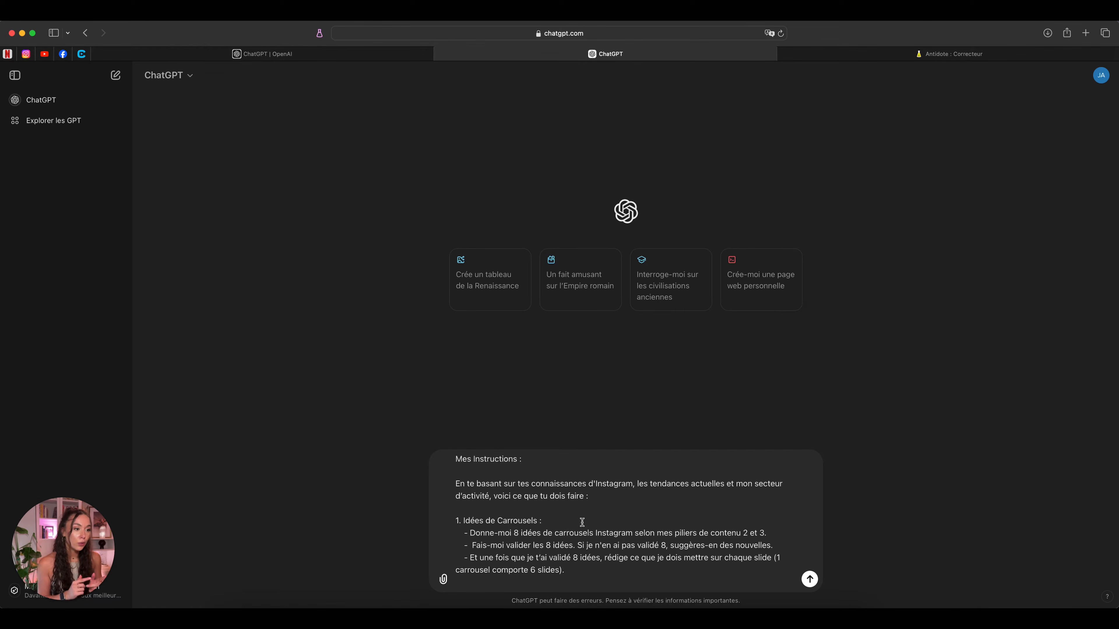
scroll(581, 522, "down", 5)
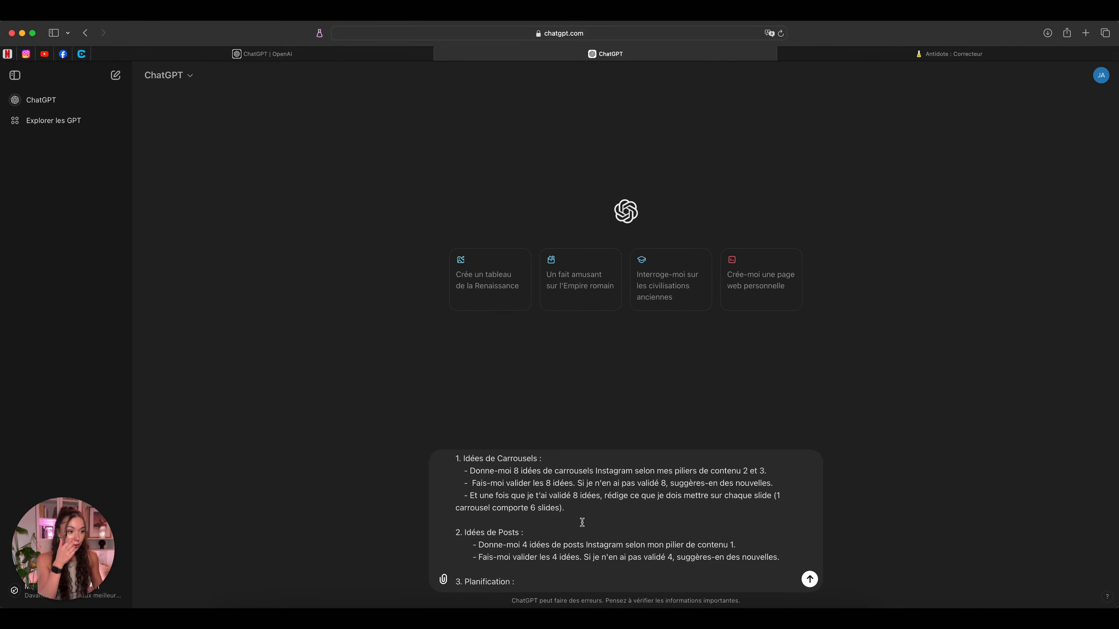
- Send the prompt ending with the instruction to spread validated posts over an editorial table for October 2024
type("- Une fois que tous les sujets sont validés répartit les posts dans un planning éditorial sous forme de tableau selon mes jours de publication pour le mois d’octobre 2024.")
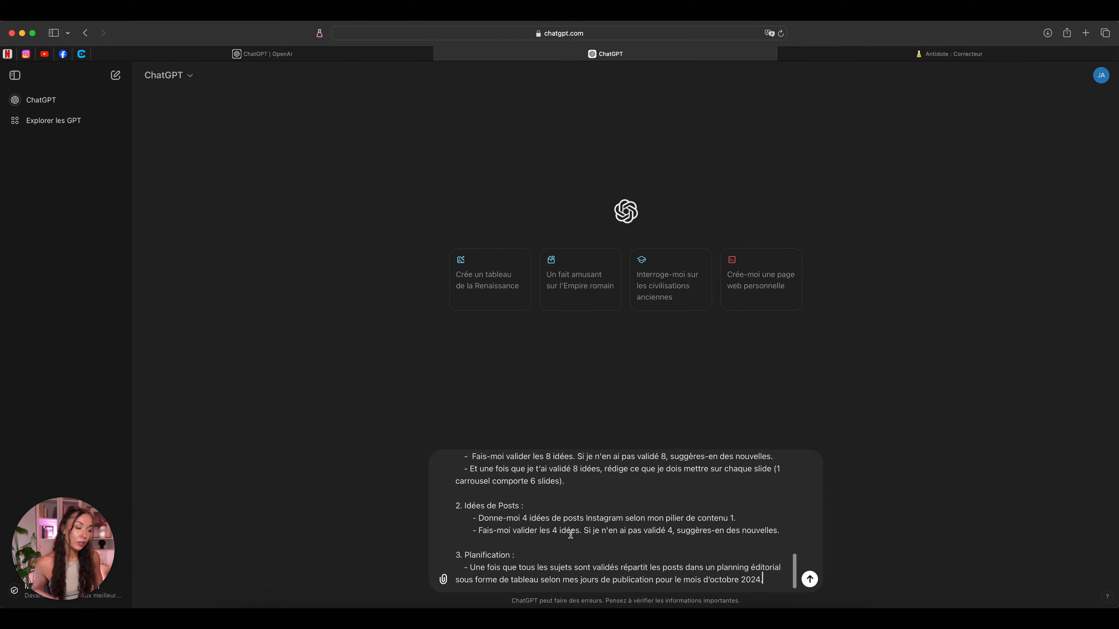
left_click(610, 554)
left_click(767, 579)
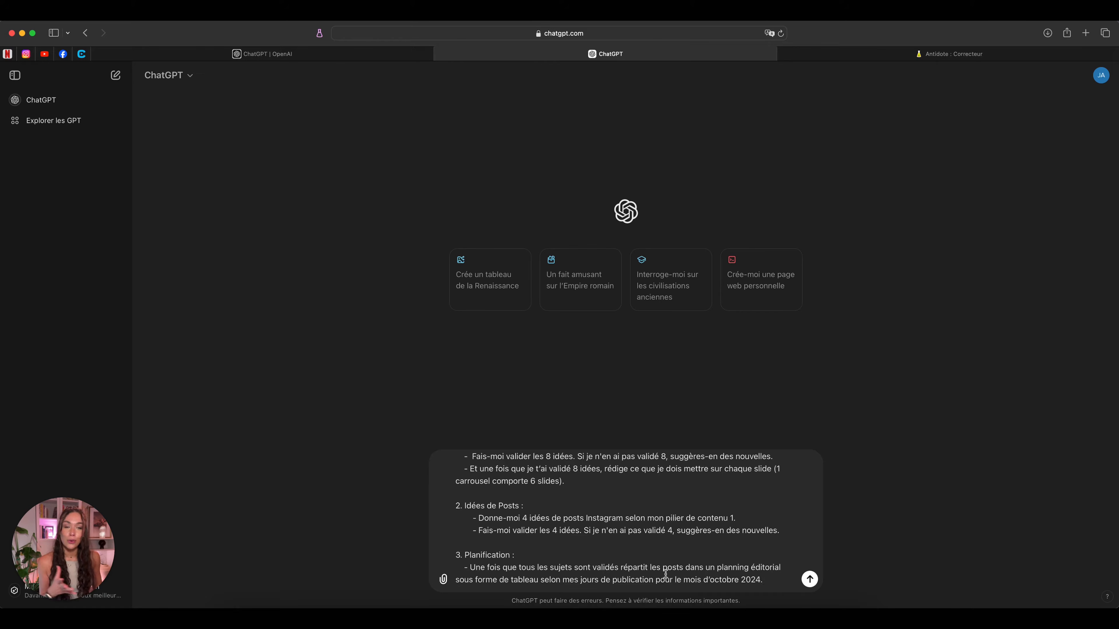
left_click(809, 579)
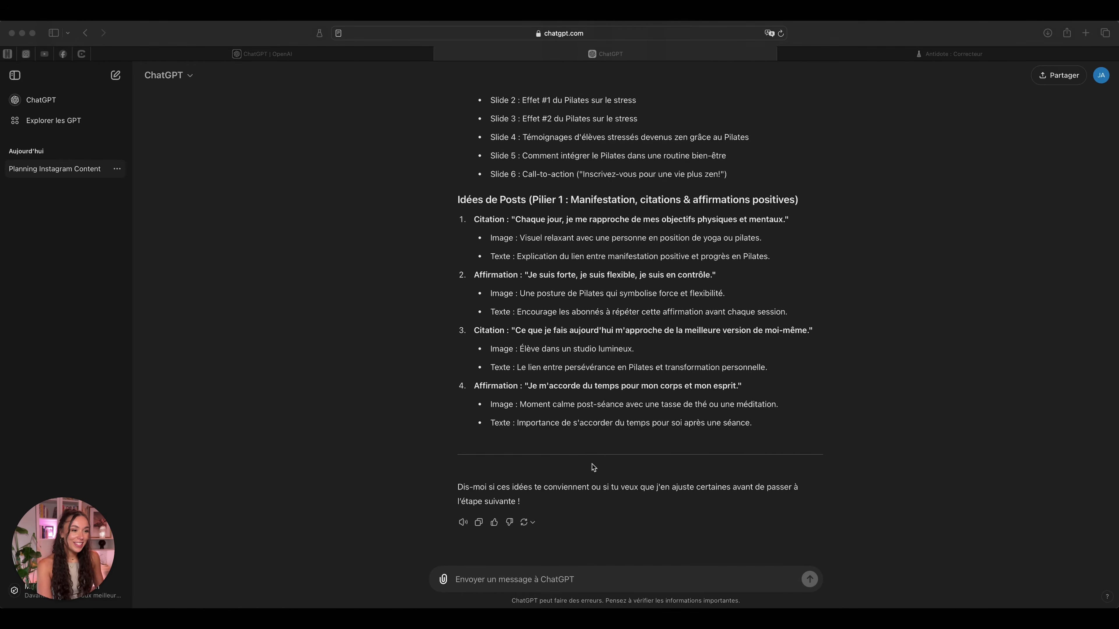
- Skim the generated answer, checking the carousel ideas with their slide outlines and the citation and affirmation post ideas
scroll(591, 464, "up", 15)
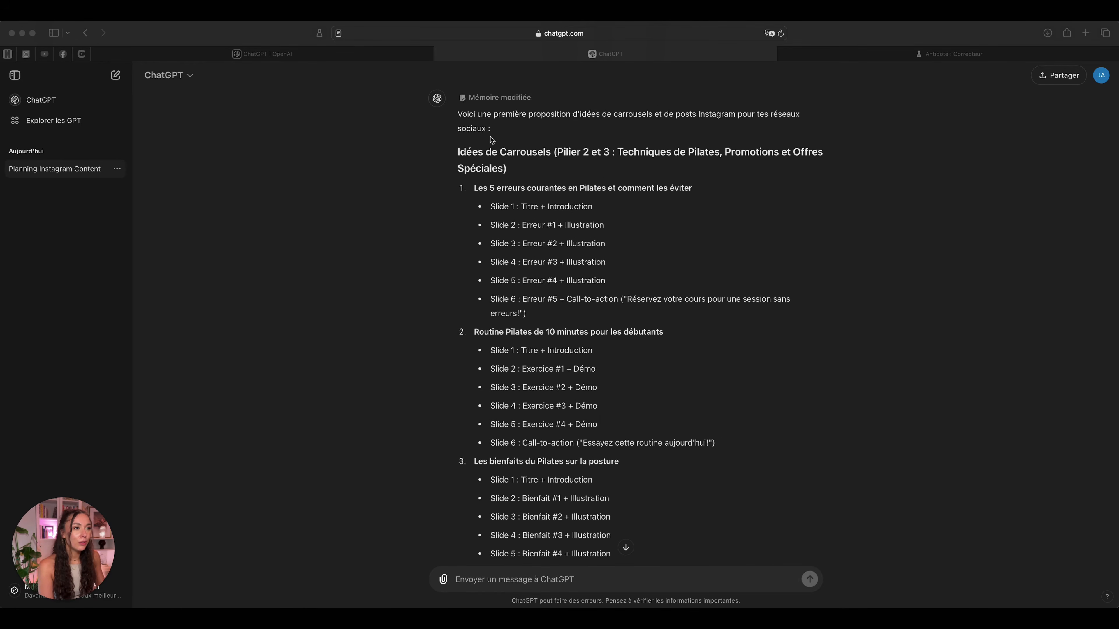
left_click_drag(474, 187, 597, 188)
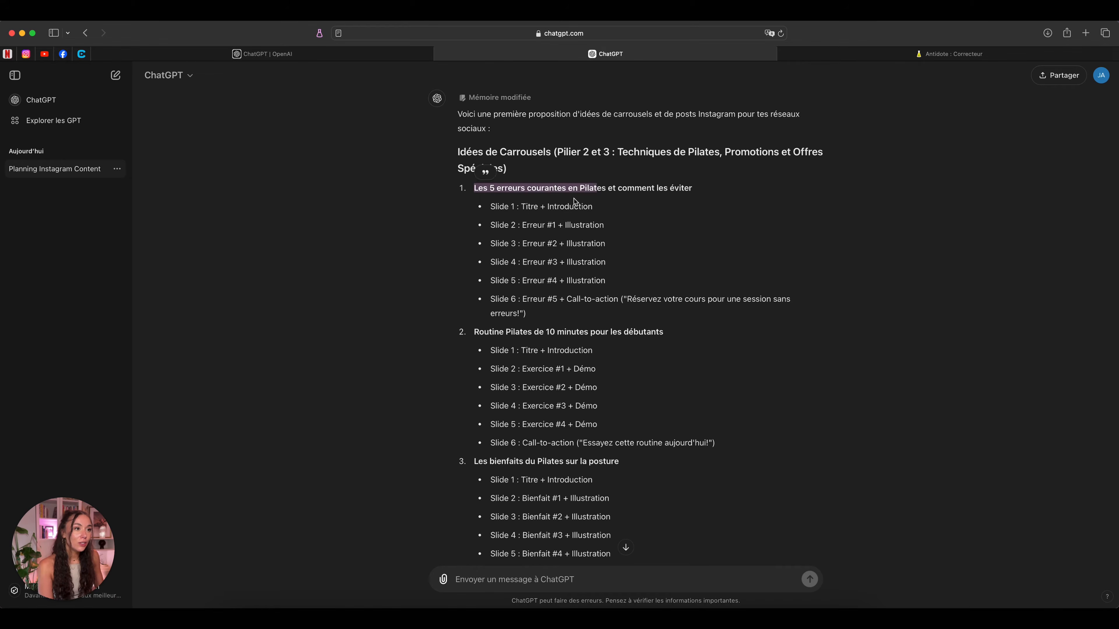
left_click_drag(496, 203, 543, 315)
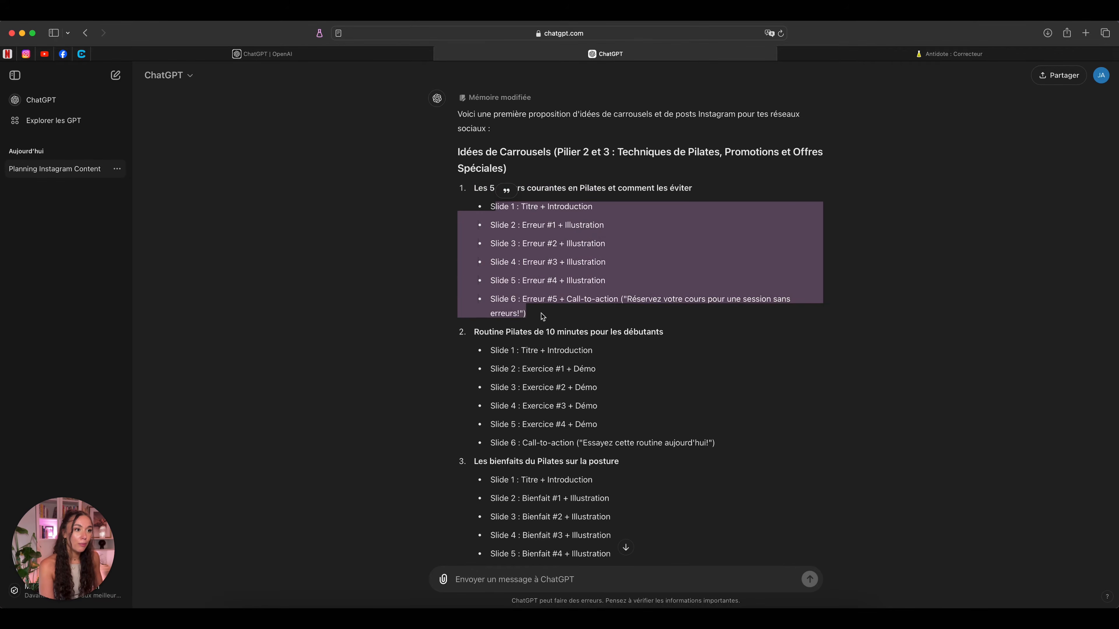
scroll(543, 315, "down", 4)
left_click(448, 307)
scroll(476, 276, "down", 13)
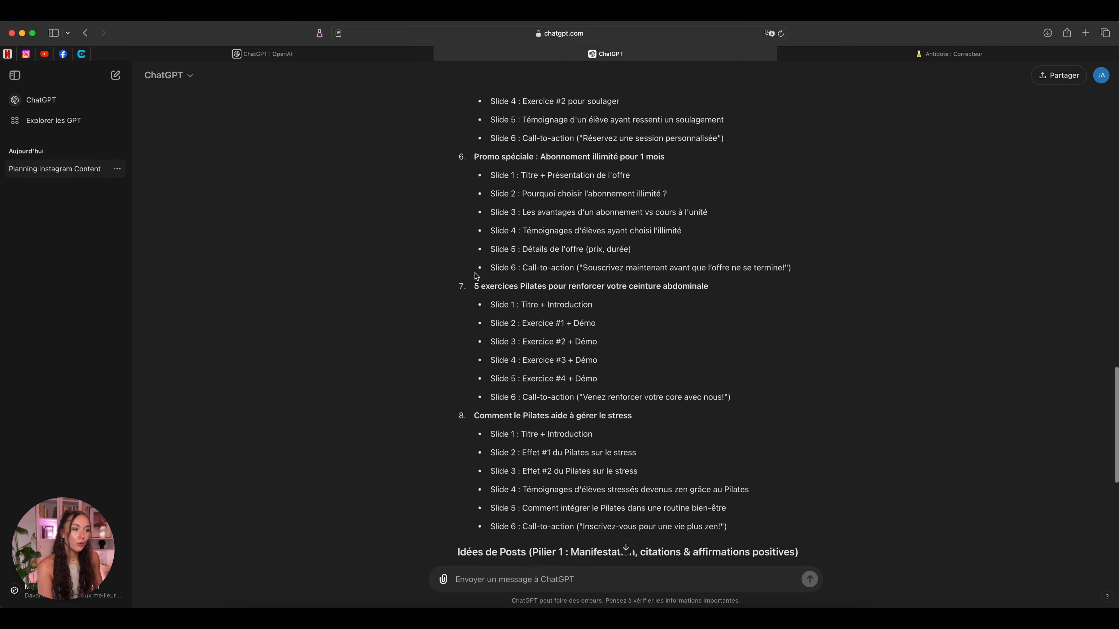
scroll(476, 276, "down", 6)
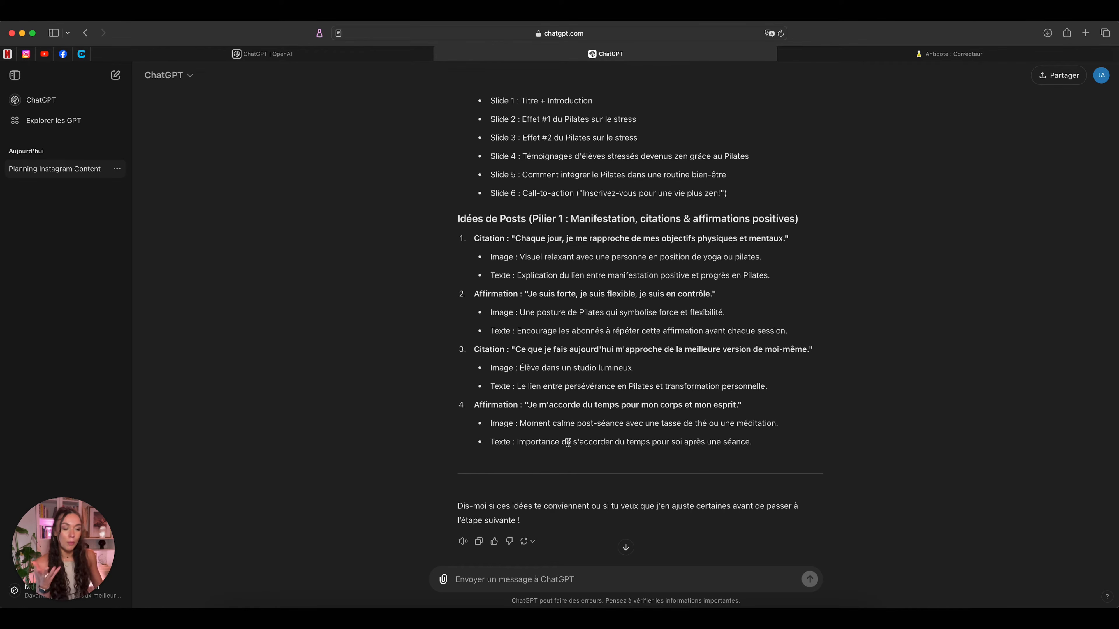
- Go through the proposed carousel ideas again from the first to the last to judge which ones to validate
scroll(547, 512, "up", 15)
scroll(569, 441, "up", 3)
scroll(571, 442, "down", 3)
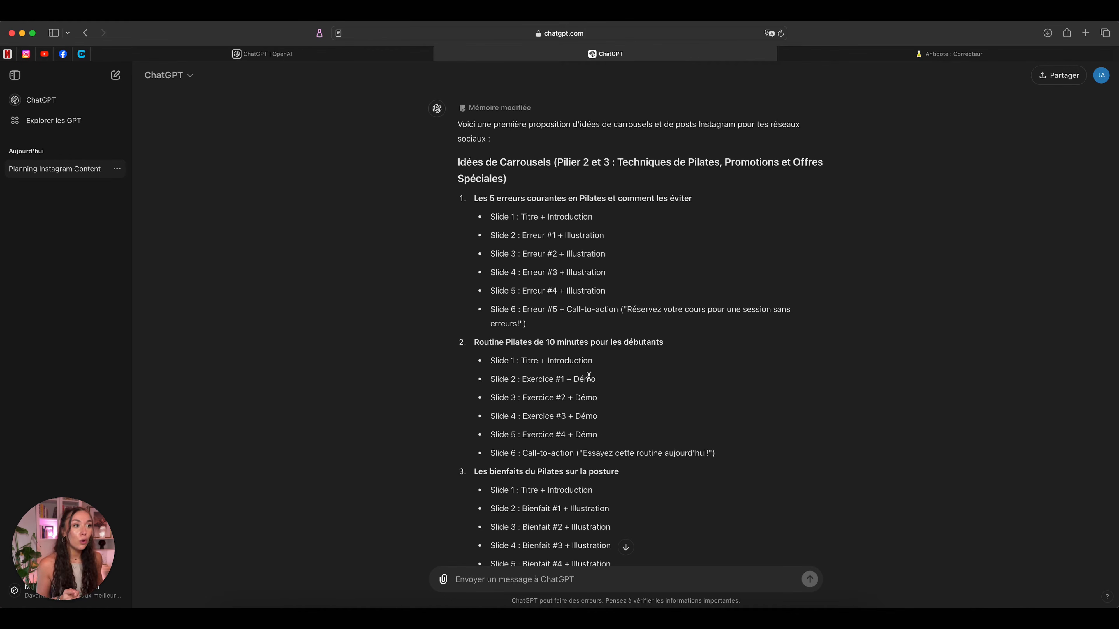
scroll(577, 277, "down", 3)
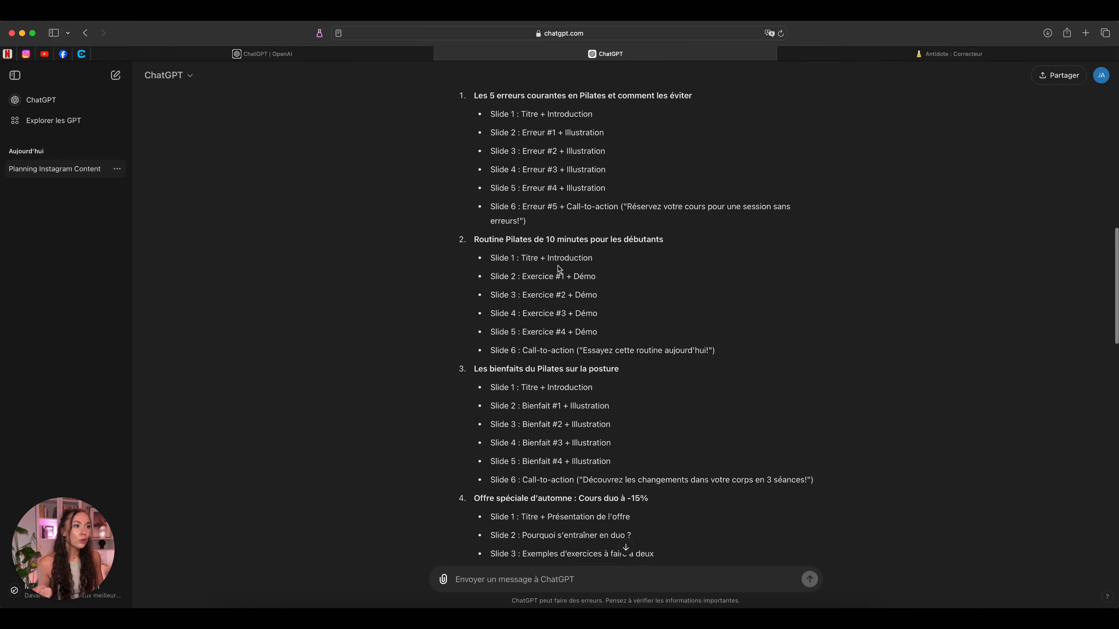
scroll(637, 280, "down", 2)
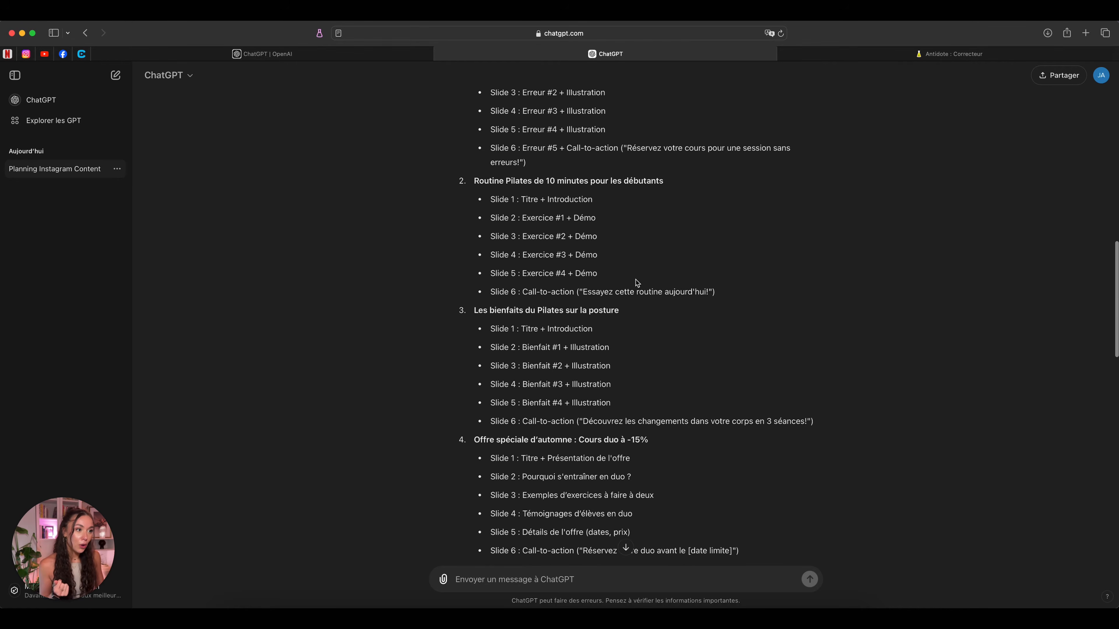
scroll(642, 366, "down", 1)
scroll(627, 367, "down", 4)
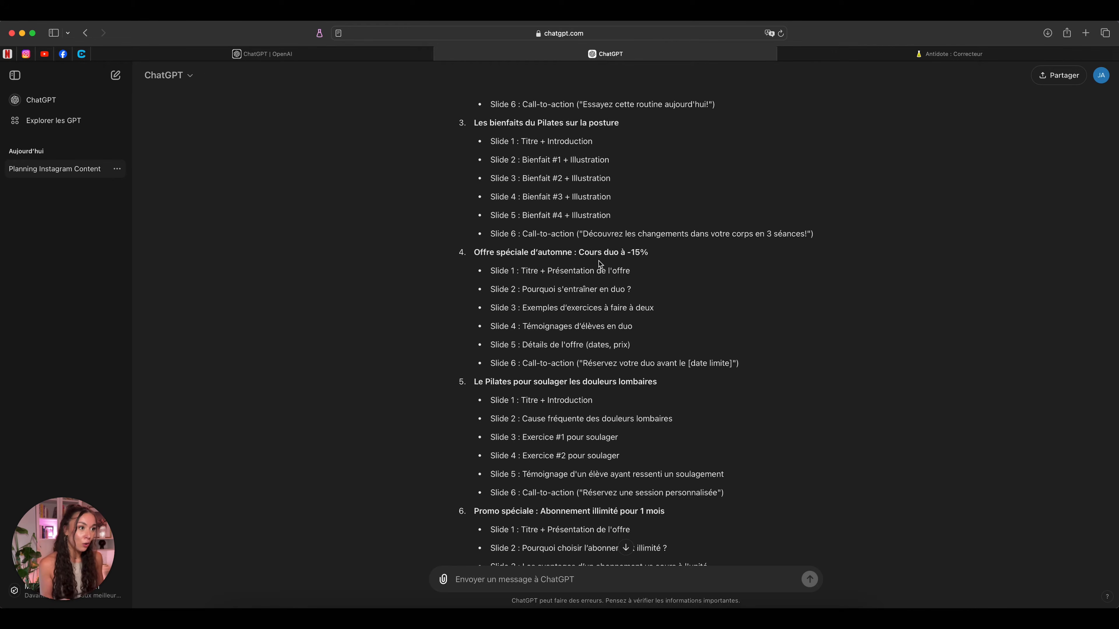
scroll(589, 256, "down", 5)
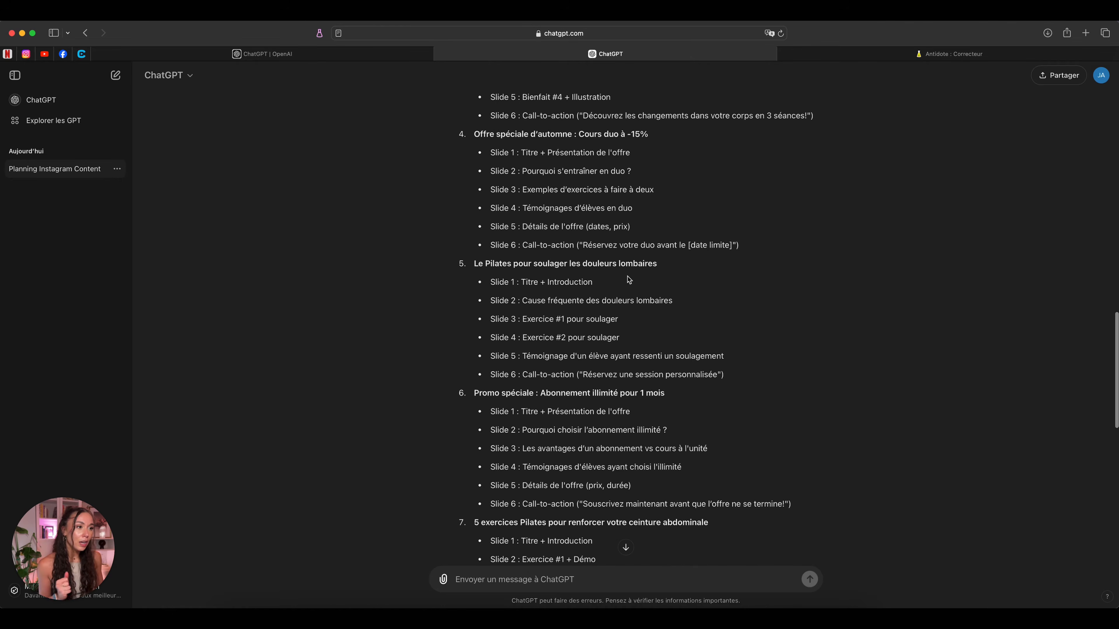
scroll(628, 289, "down", 2)
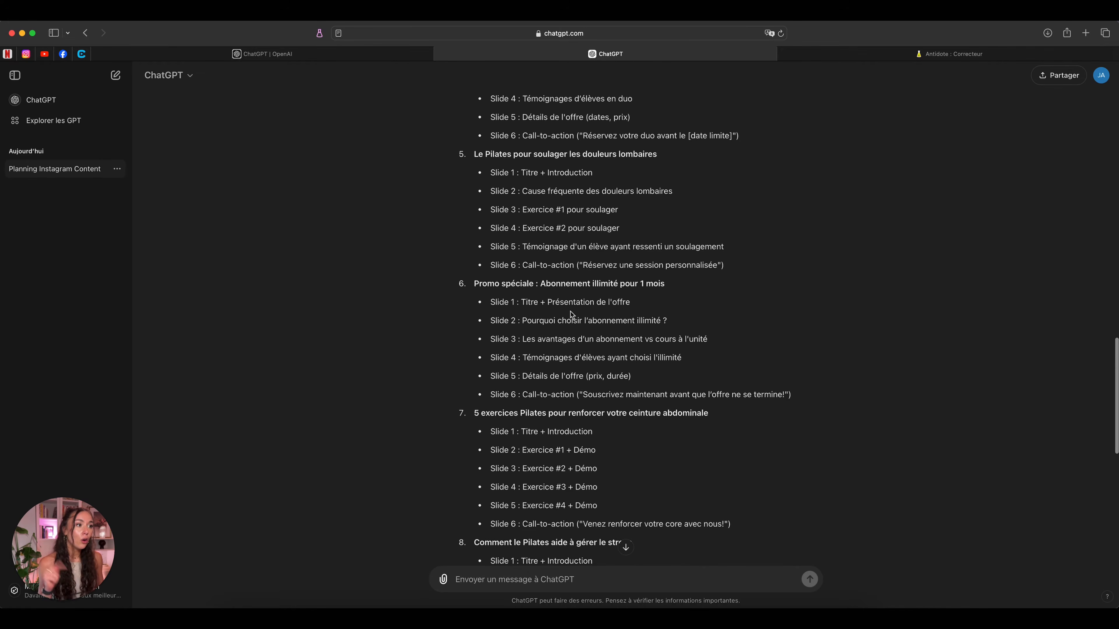
scroll(569, 311, "down", 4)
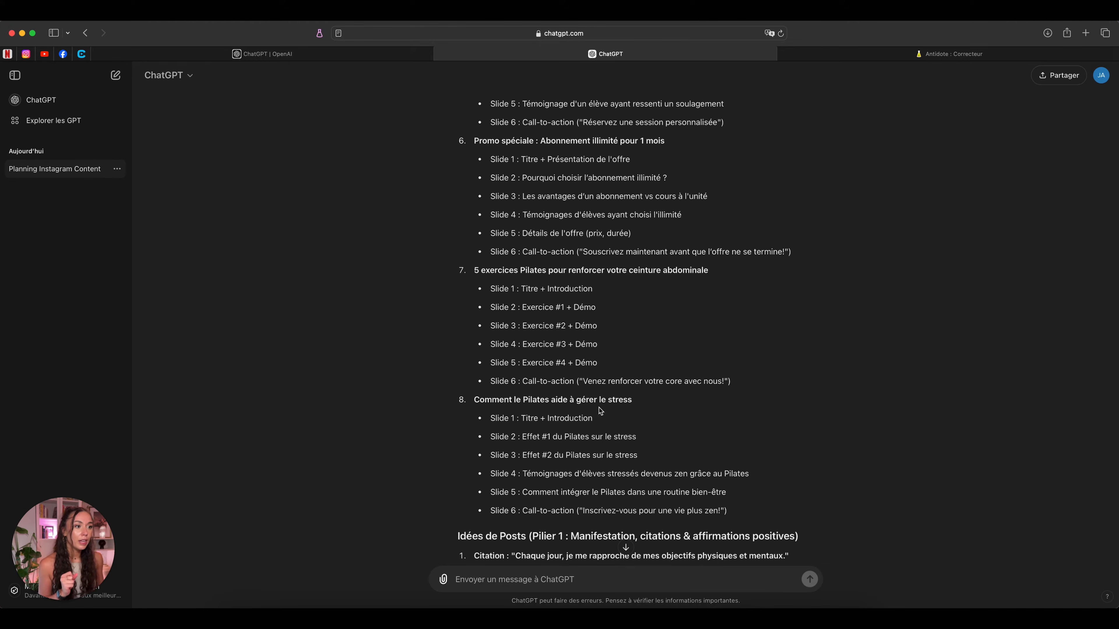
scroll(605, 415, "up", 5)
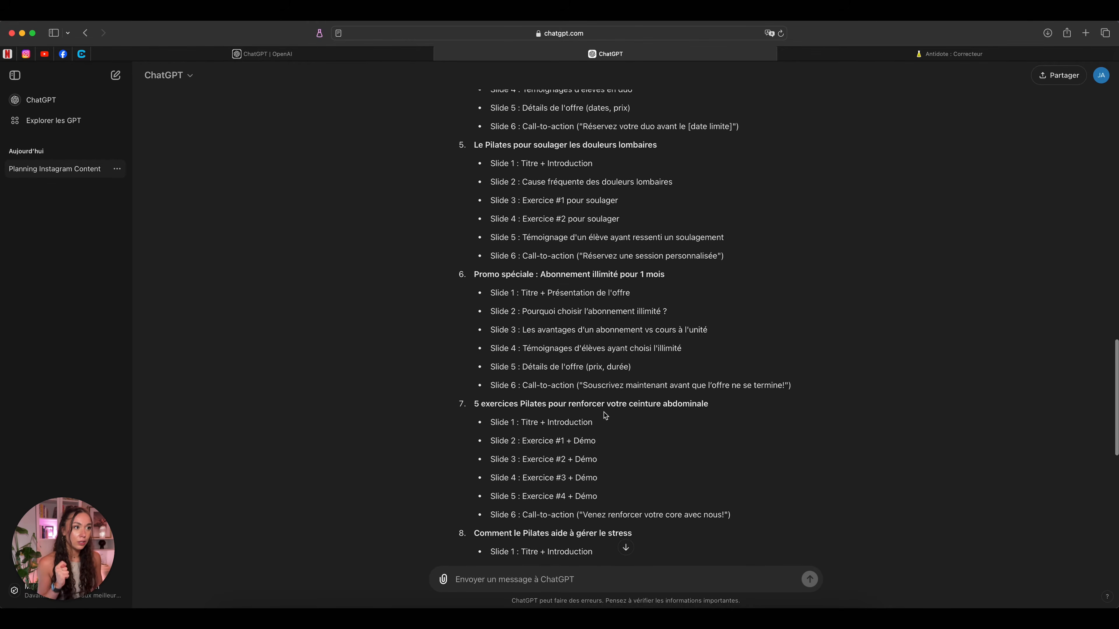
scroll(603, 412, "up", 1)
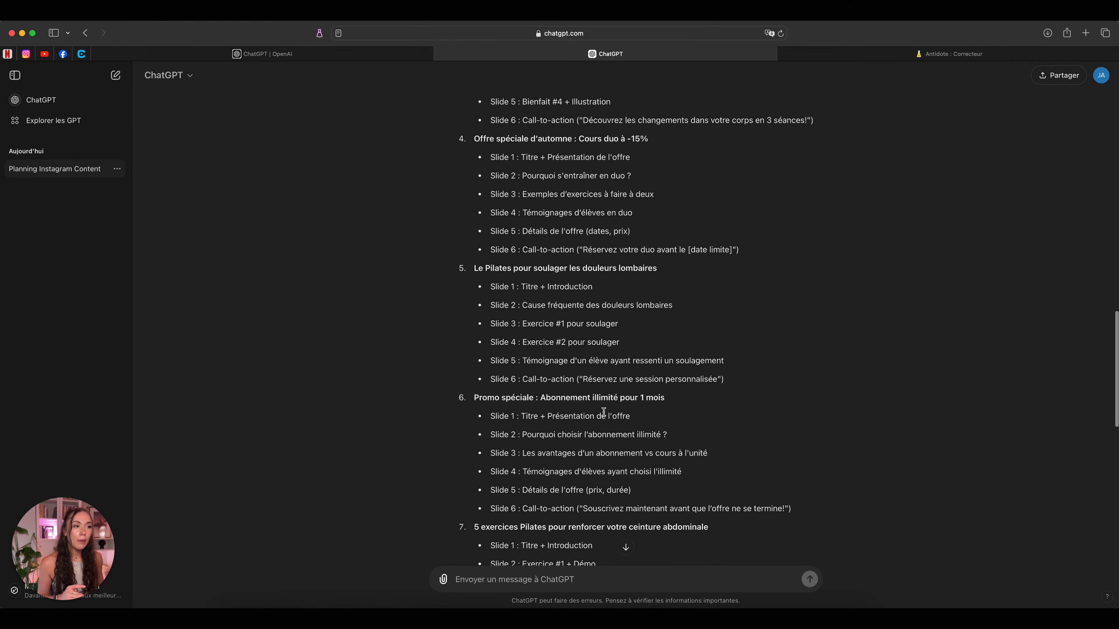
- Draft a reply in French validating all carousel ideas except number 5 and asking to replace it with a "Mythes vs réalité" post
left_click_drag(599, 261, 689, 390)
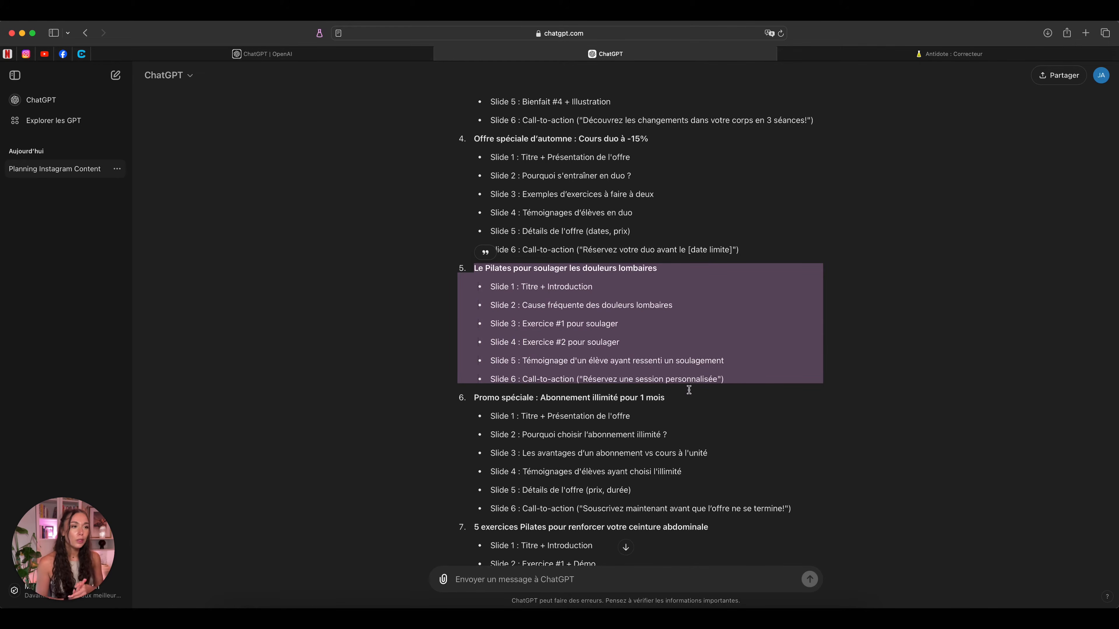
scroll(688, 390, "down", 10)
type("Concernant les carrousels, je valide toutes les idées sauf la numéro 5.")
key("shift+Return")
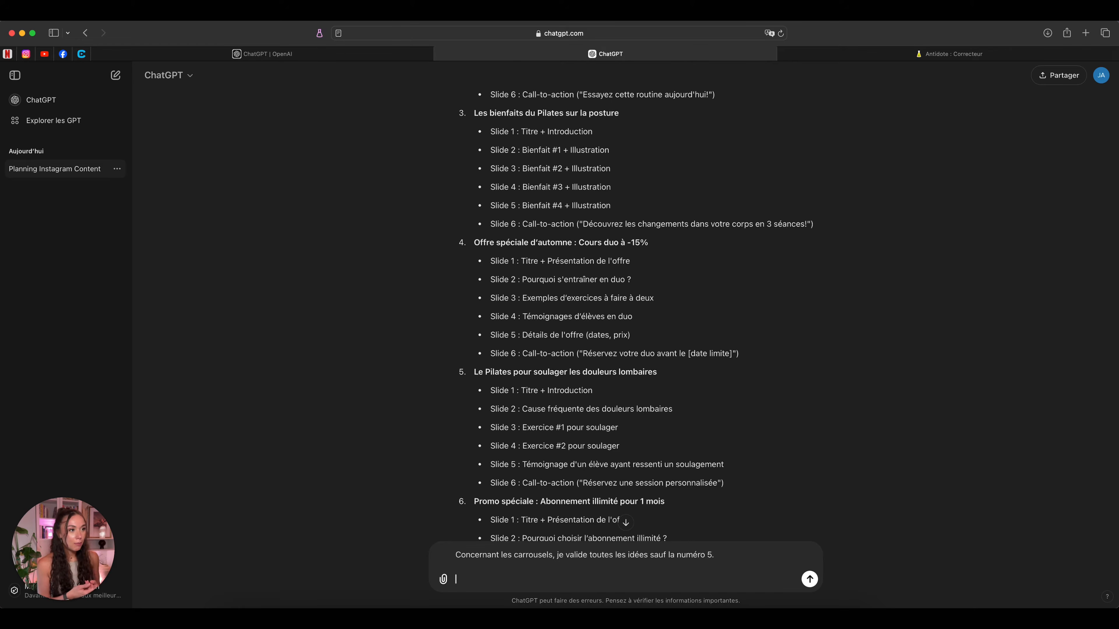
scroll(634, 309, "down", 3)
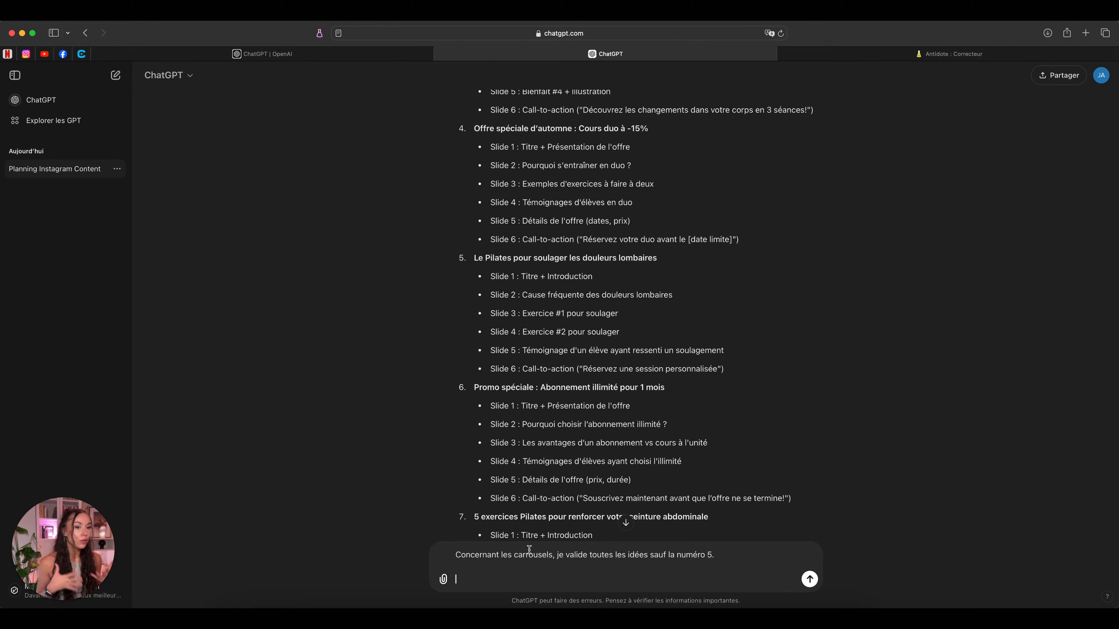
type("Remplace-le par un post du type \"Mythes vs réalité\"")
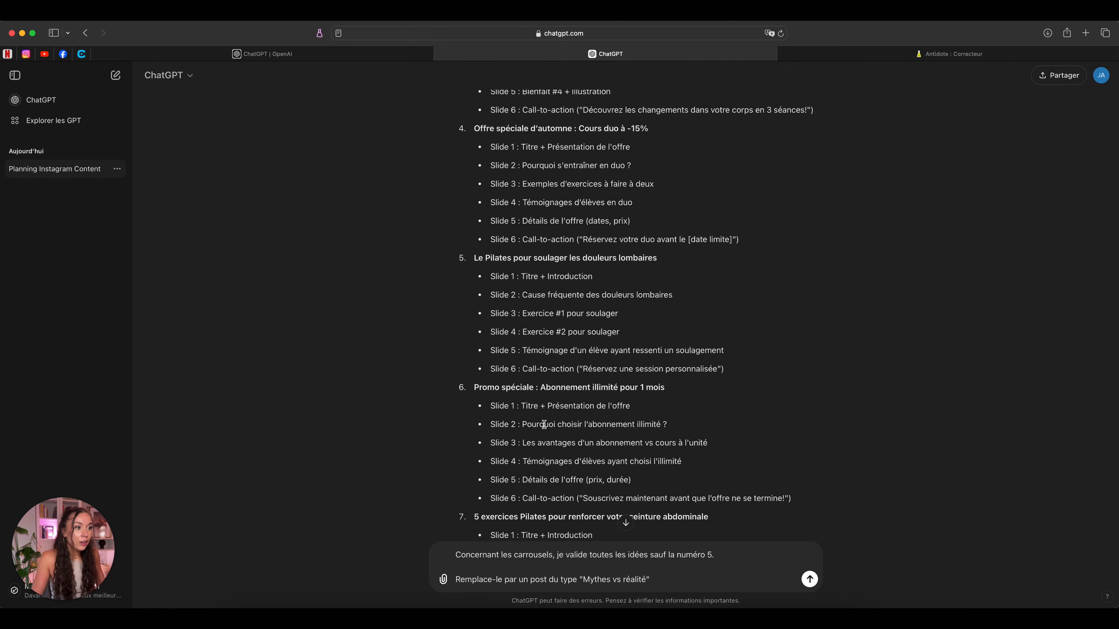
- Add in French that the citation posts do not reflect the desired message and should be inspiring and motivating, and send the reply
scroll(541, 425, "down", 10)
scroll(541, 426, "down", 3)
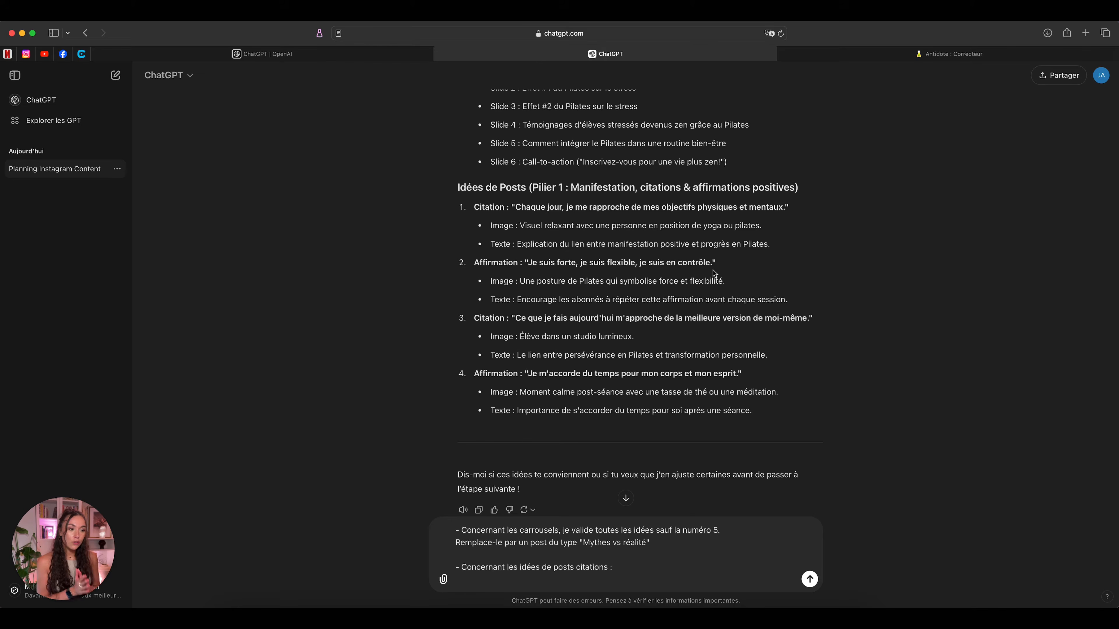
type("Les citations ne reflètent pas ce que je souhaite communiquer. J'imaginais des citations inspirantes et motivantes et des affirmations positive pas nécessairement reliées au sport.")
key("Return")
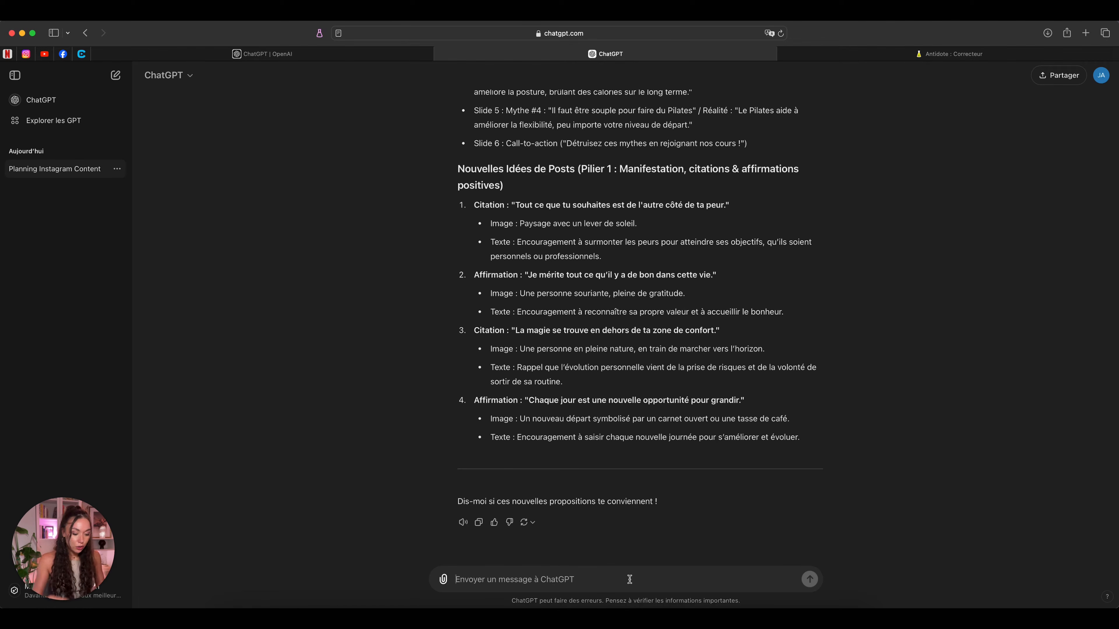
- Approve the revised proposals by sending the reply "Je valide toutes les idées !"
type("Je valide toutes les idées !")
key("Return")
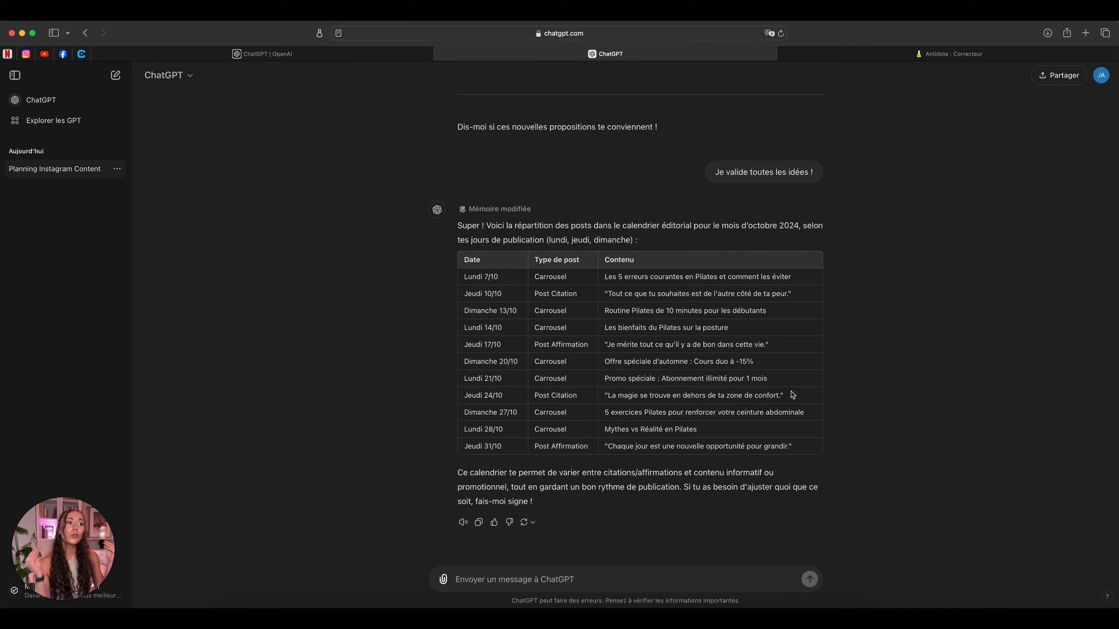
- Request in French each carousel's slide text and every post's caption, 400 to 800 characters with emojis, validated one by one in chronological order
scroll(792, 394, "up", 20)
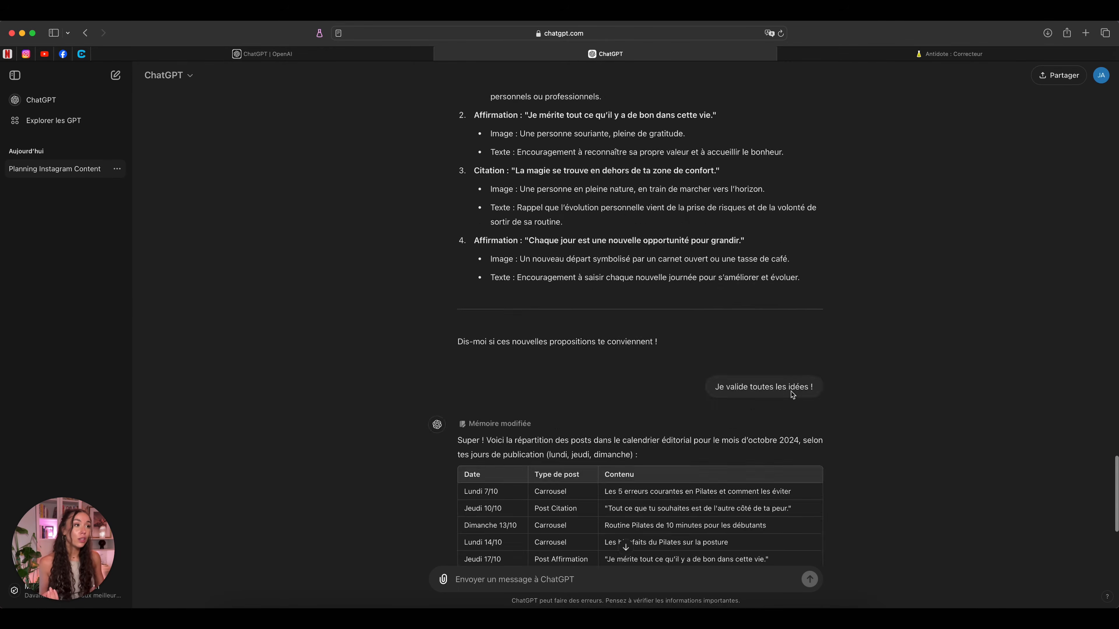
scroll(791, 391, "up", 20)
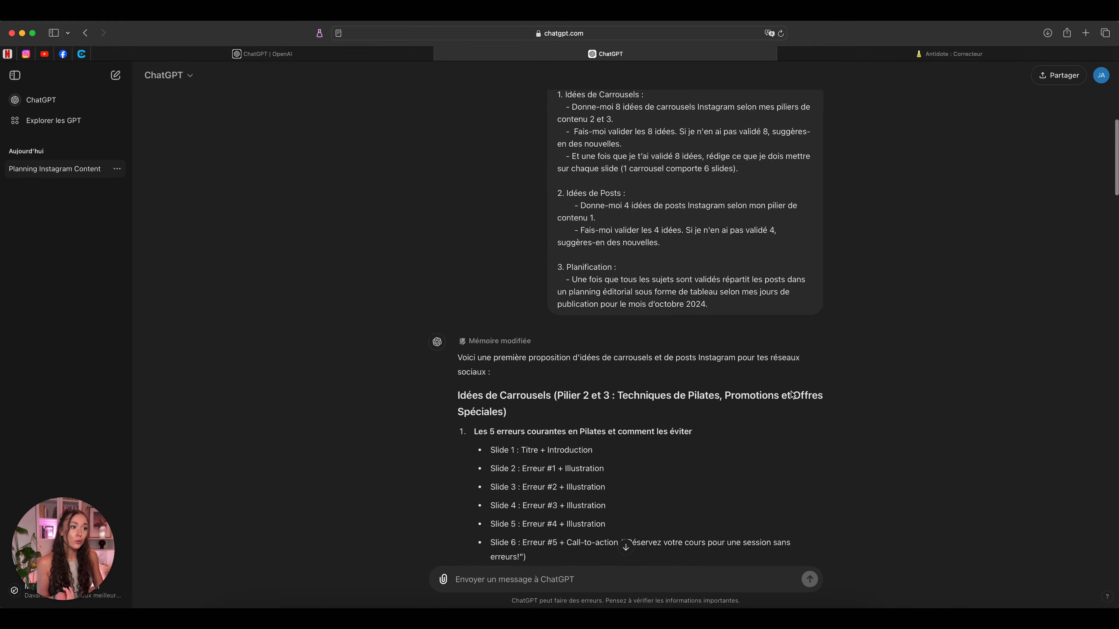
scroll(682, 286, "down", 20)
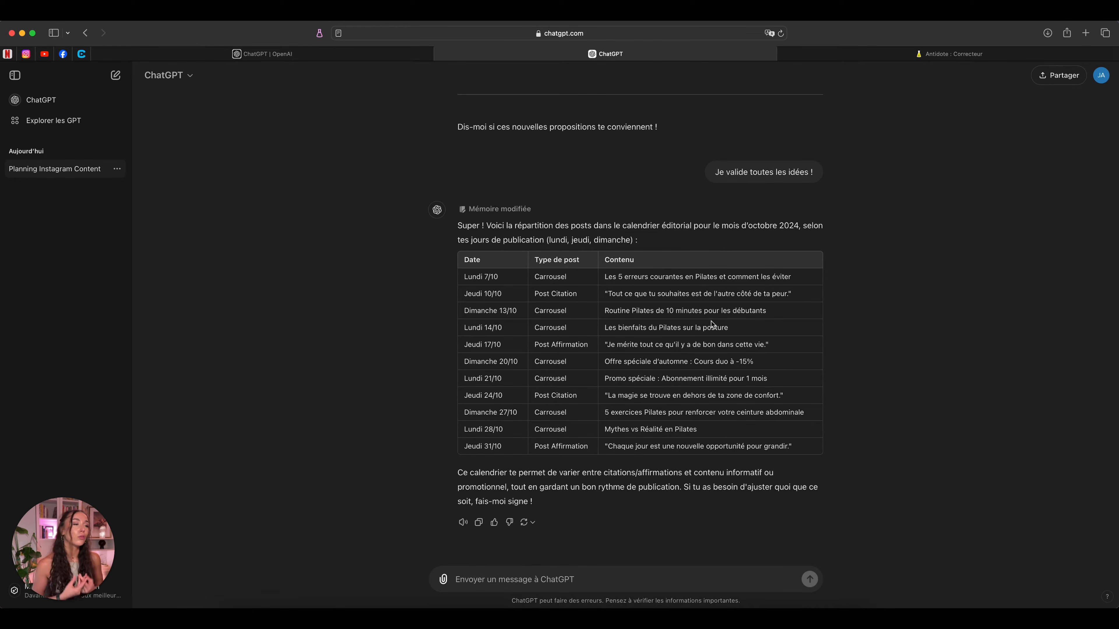
type("Maintenant, rédige moi ce que je dois mettre sur chaque slide quand c'est un carrousel. Puis la caption correspondante .pour chaque post  La légende doit faire entre 400 et 800 caractères et tu peux ajouter quelques emojis pour dynamiser le texte.  Fais moi valider les posts un par un de l'ordre chronologique du planning éditorial.")
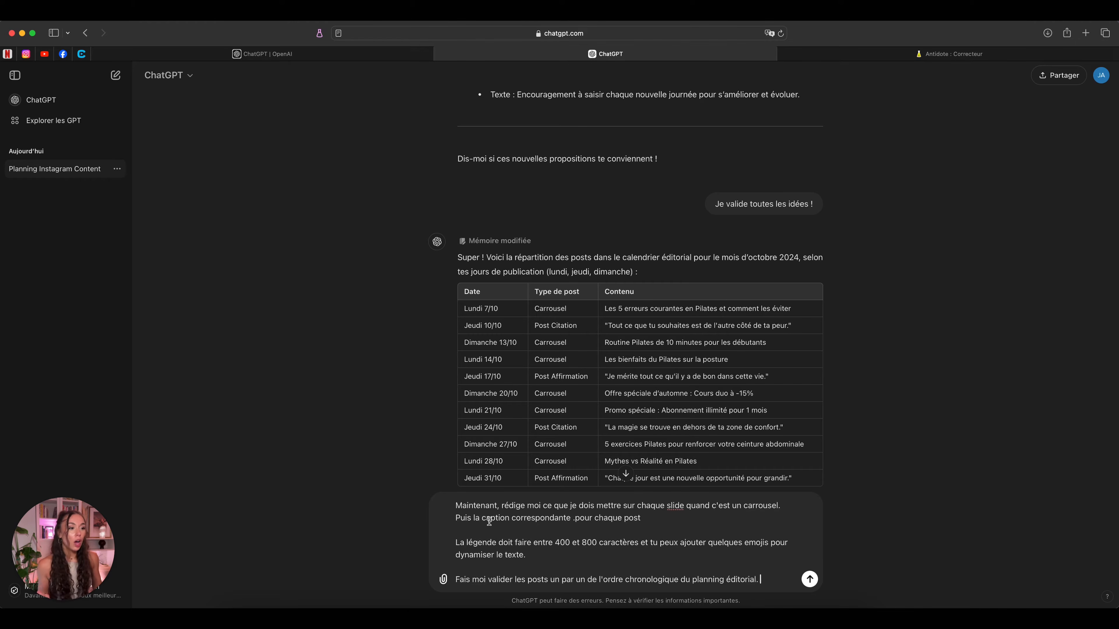
left_click(573, 518)
key("BackSpace")
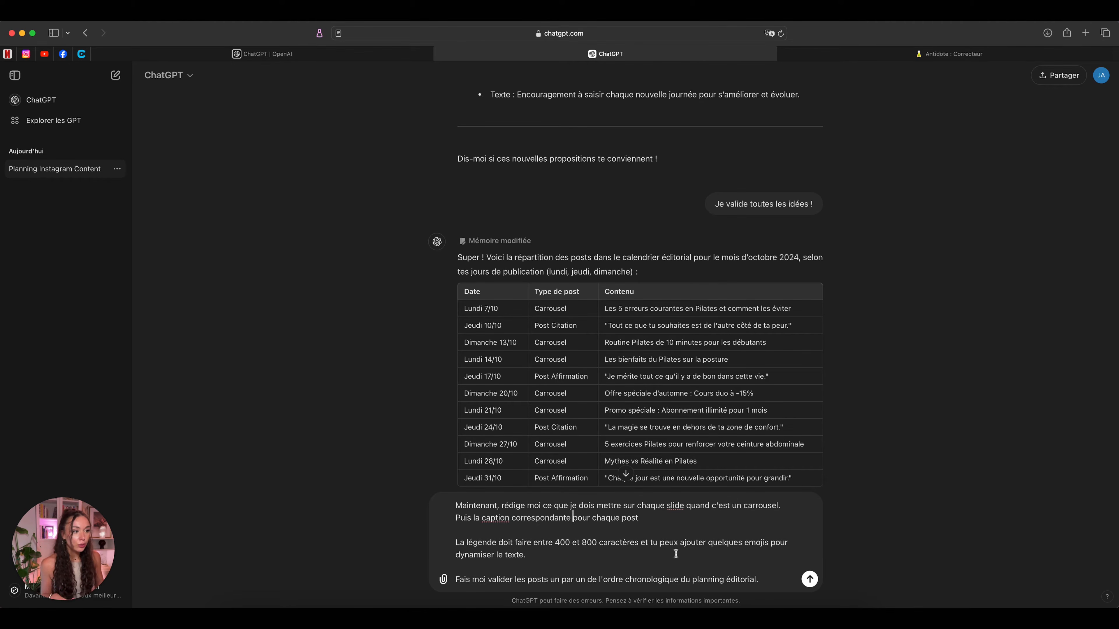
left_click(761, 580)
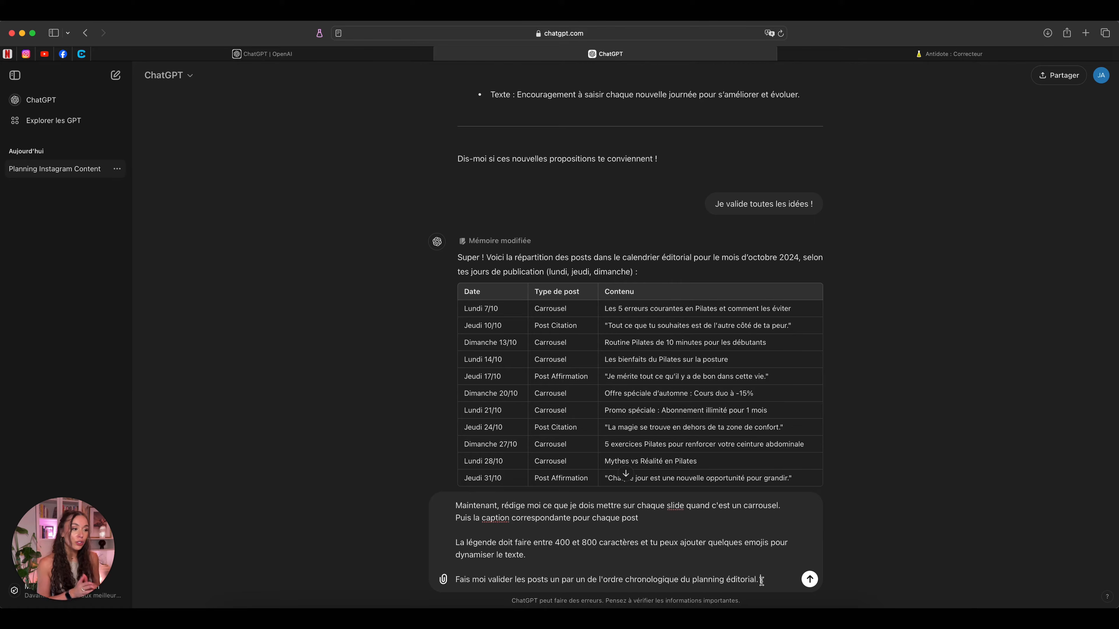
left_click(809, 579)
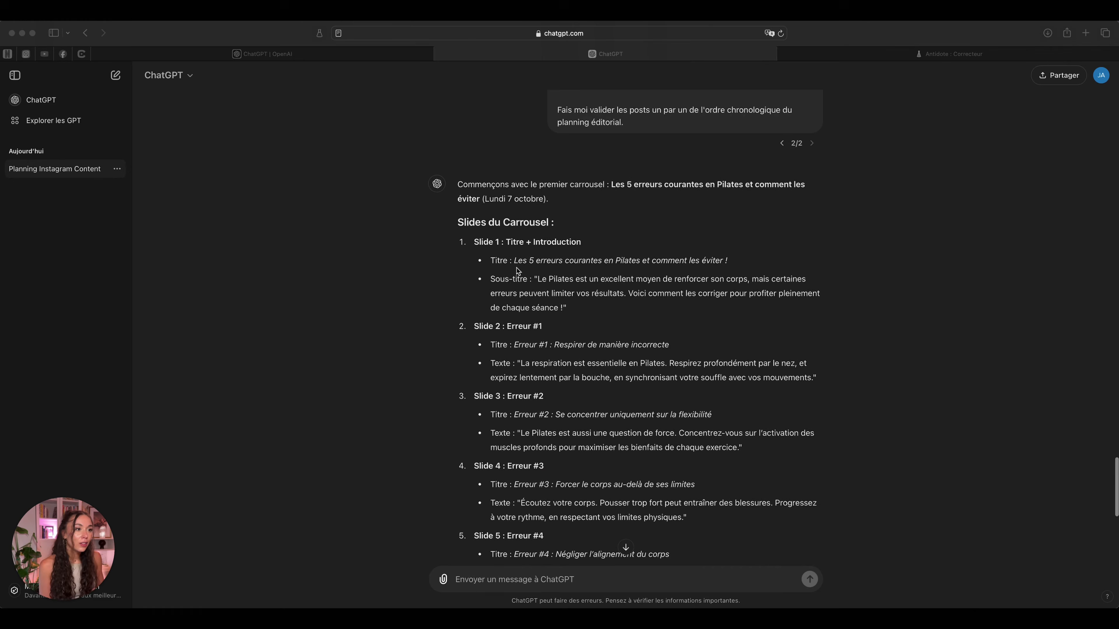
- Review and approve the 5 erreurs courantes carousel and the jeudi 10 octobre citation post, replying "validé" to each
scroll(517, 272, "down", 2)
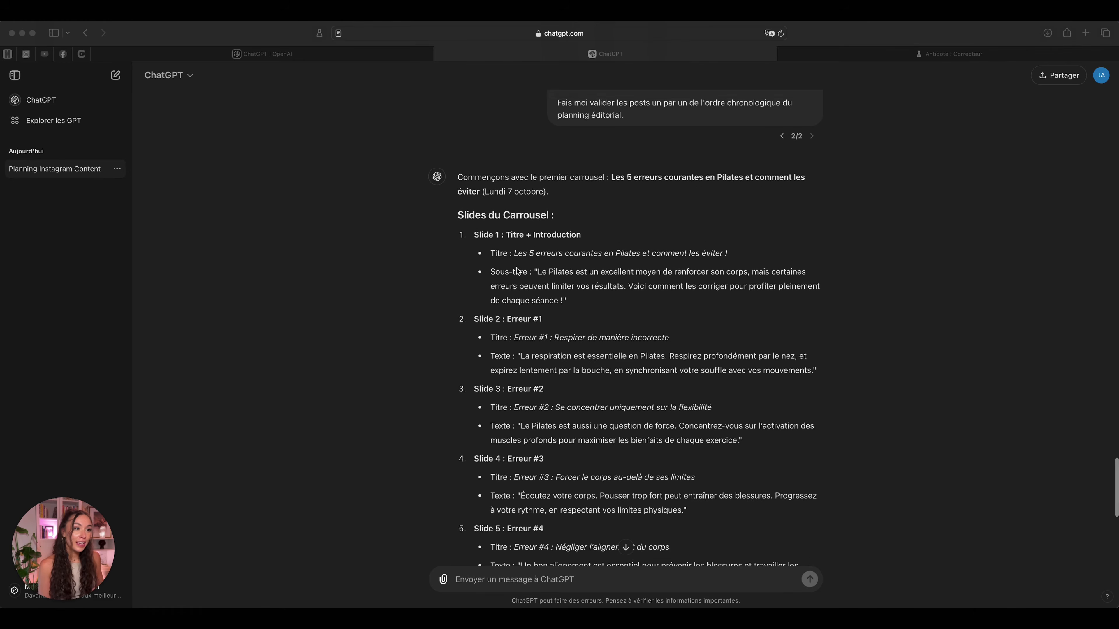
scroll(518, 271, "down", 8)
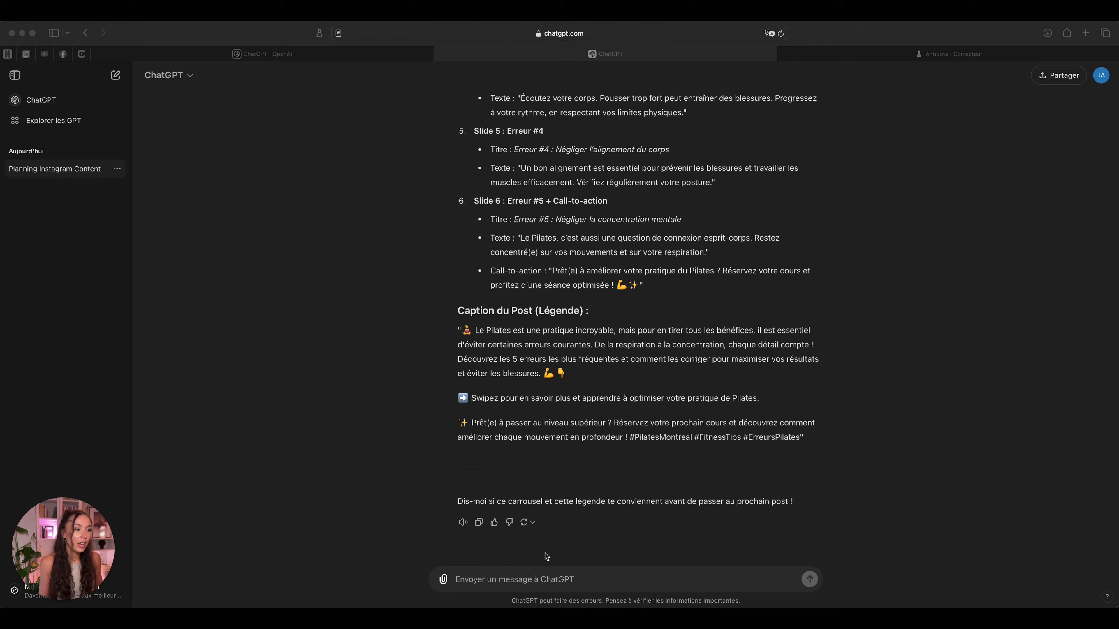
left_click(543, 562)
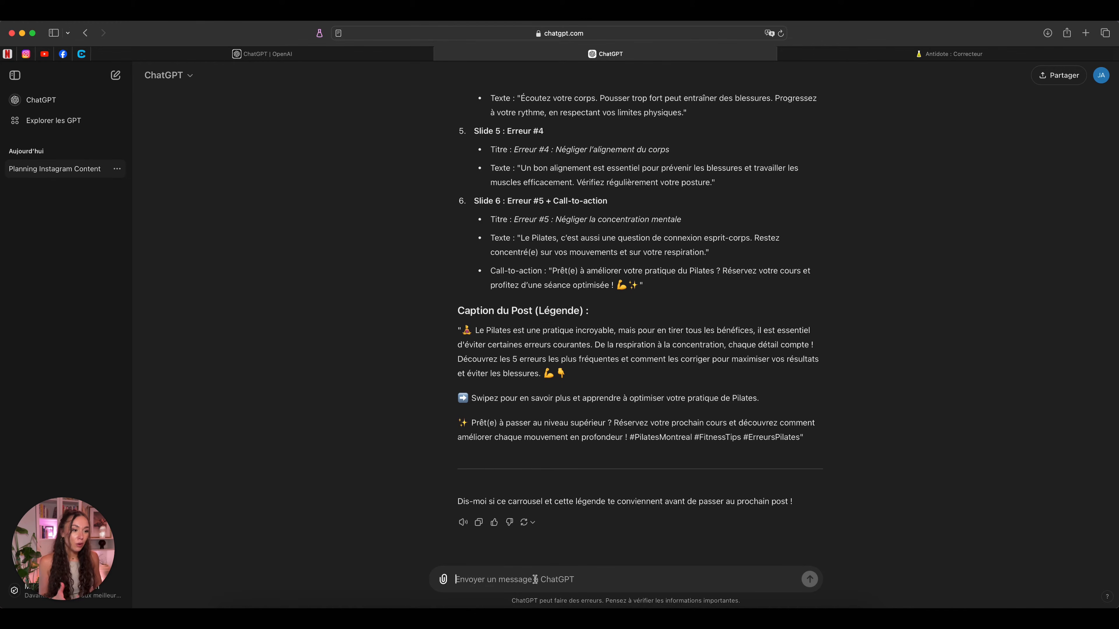
type("validé")
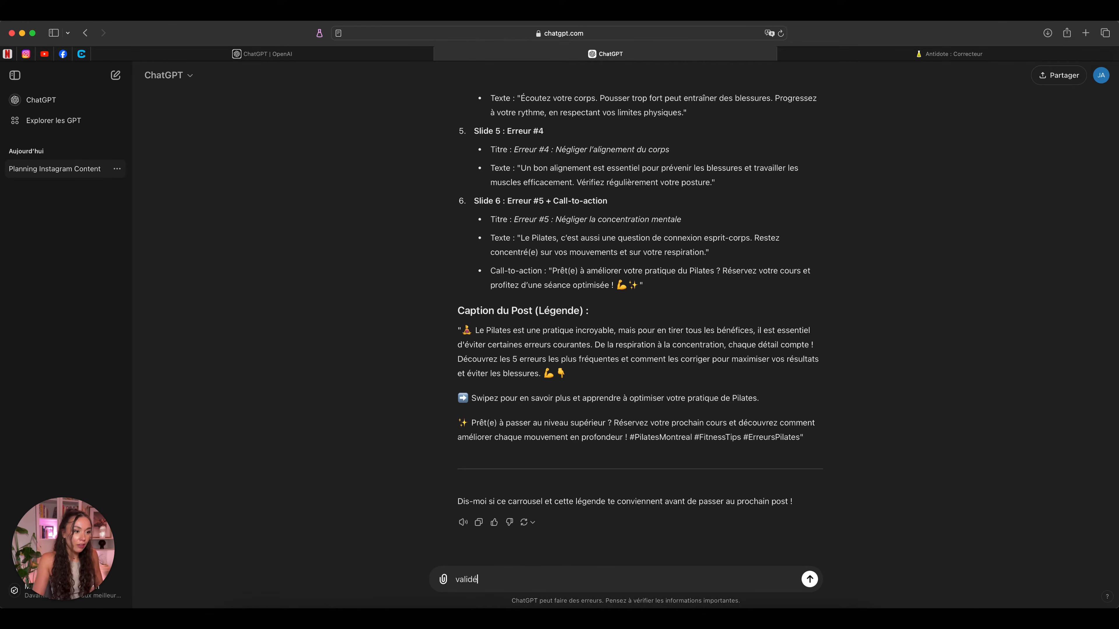
key("Return")
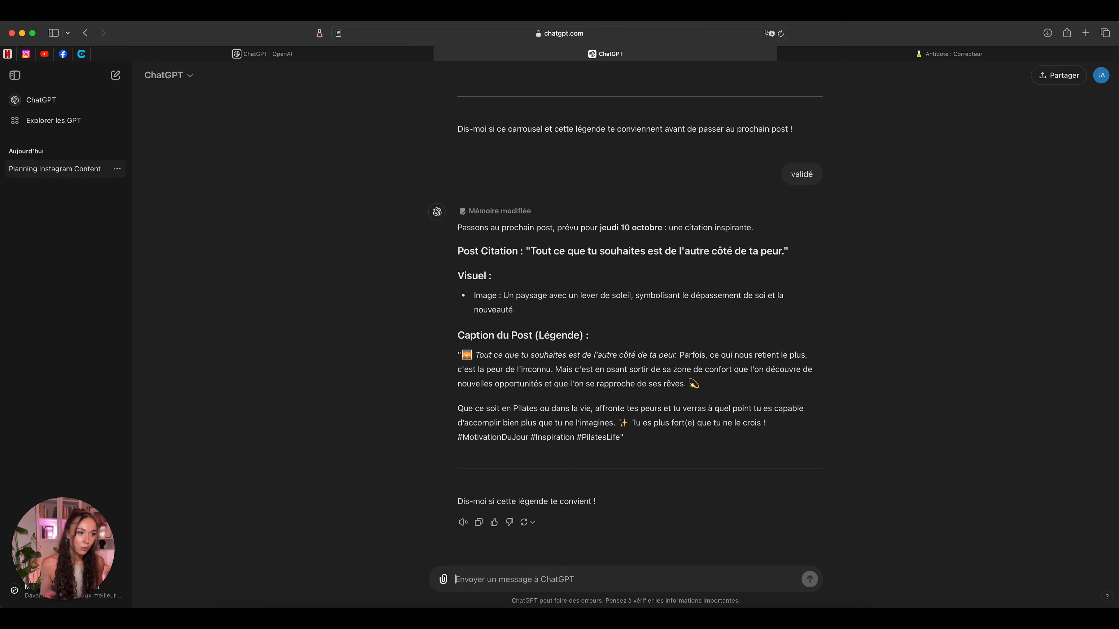
type("validé")
key("Return")
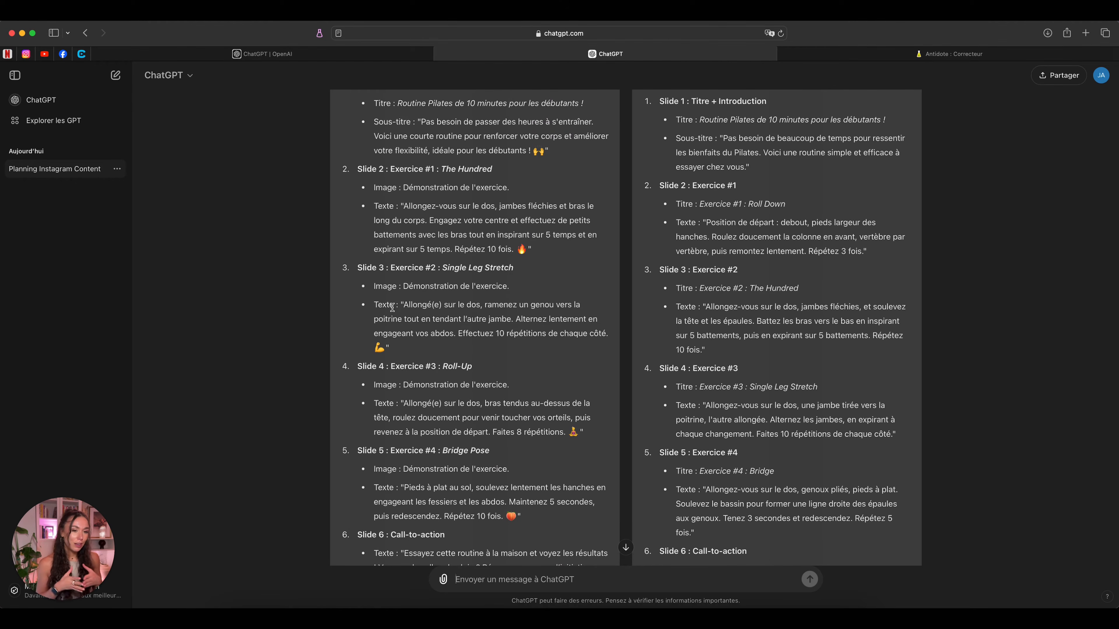
- Compare the two versions of the 10-minute beginner Pilates routine carousel and keep the second, which starts with the Roll Down exercise
scroll(392, 307, "up", 10)
scroll(497, 261, "down", 10)
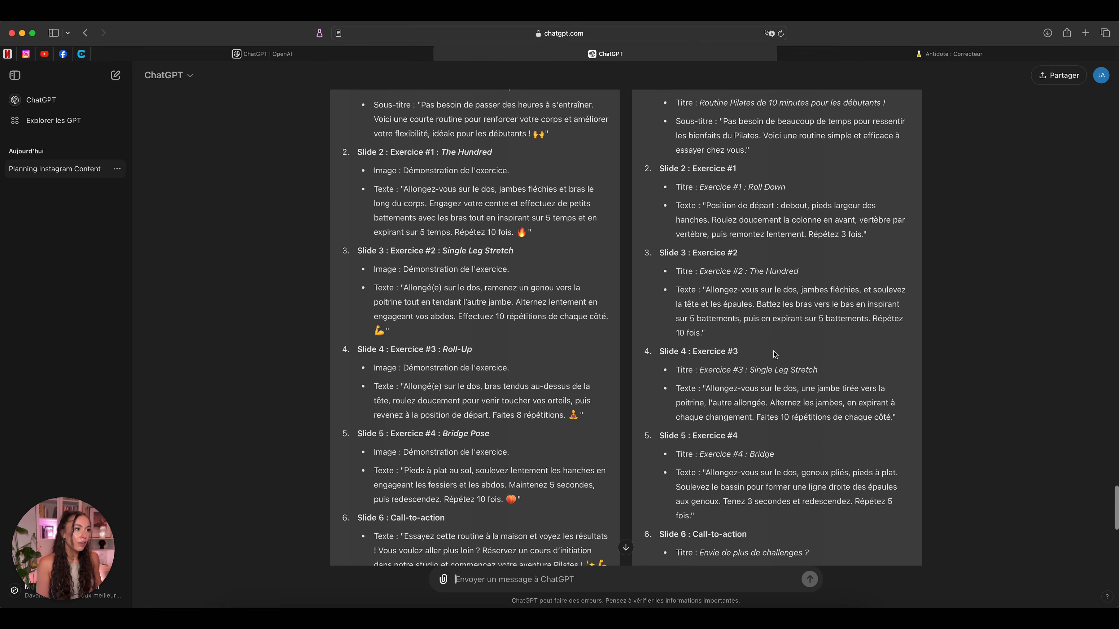
scroll(776, 353, "down", 10)
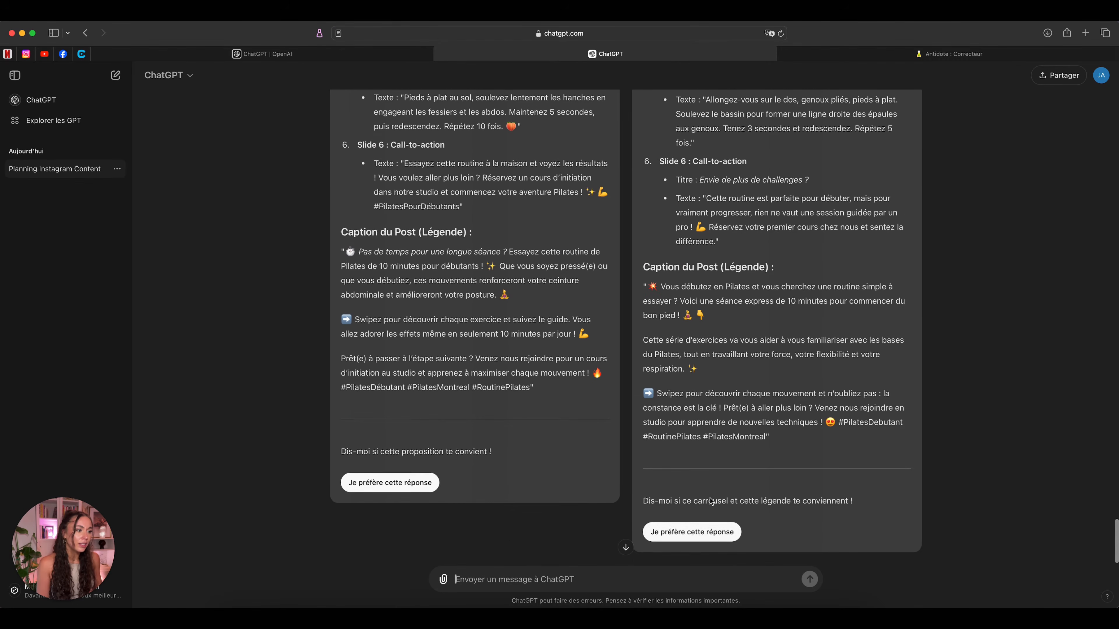
left_click(698, 533)
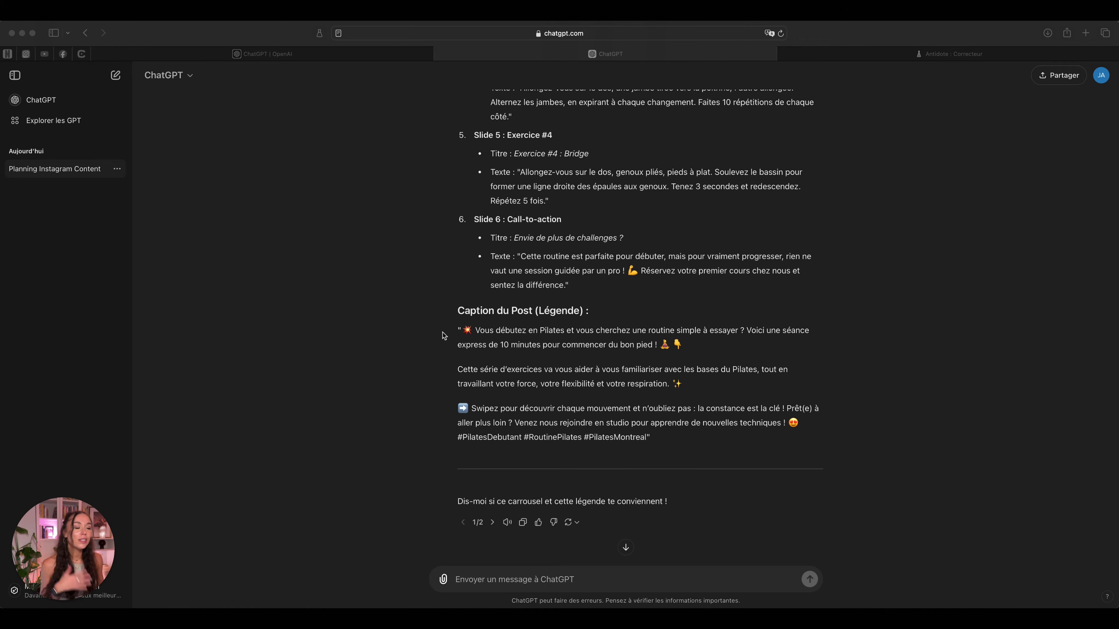
- Find the Canva GPT among the trending GPTs and start a chat with it
scroll(442, 333, "up", 15)
scroll(442, 333, "up", 10)
scroll(442, 334, "down", 8)
scroll(484, 332, "up", 1)
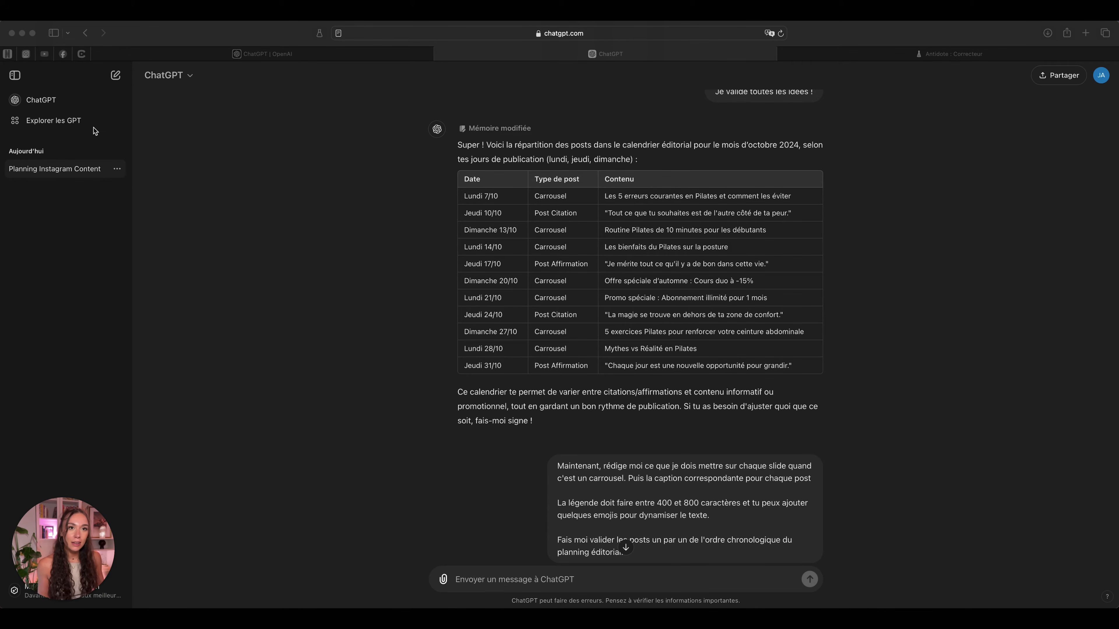
left_click(63, 126)
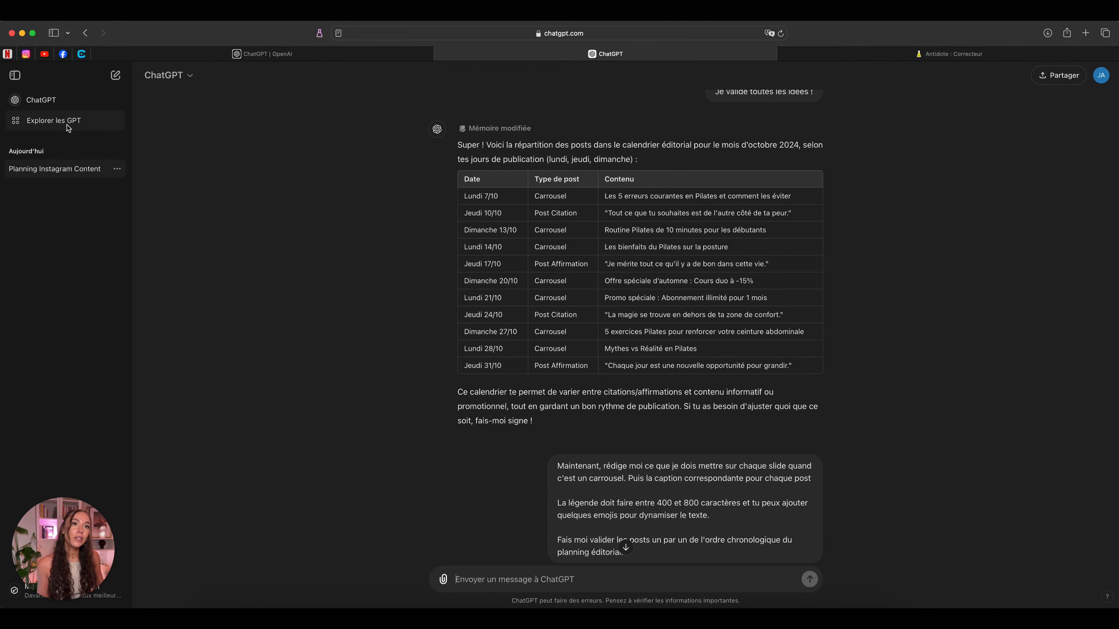
left_click(69, 125)
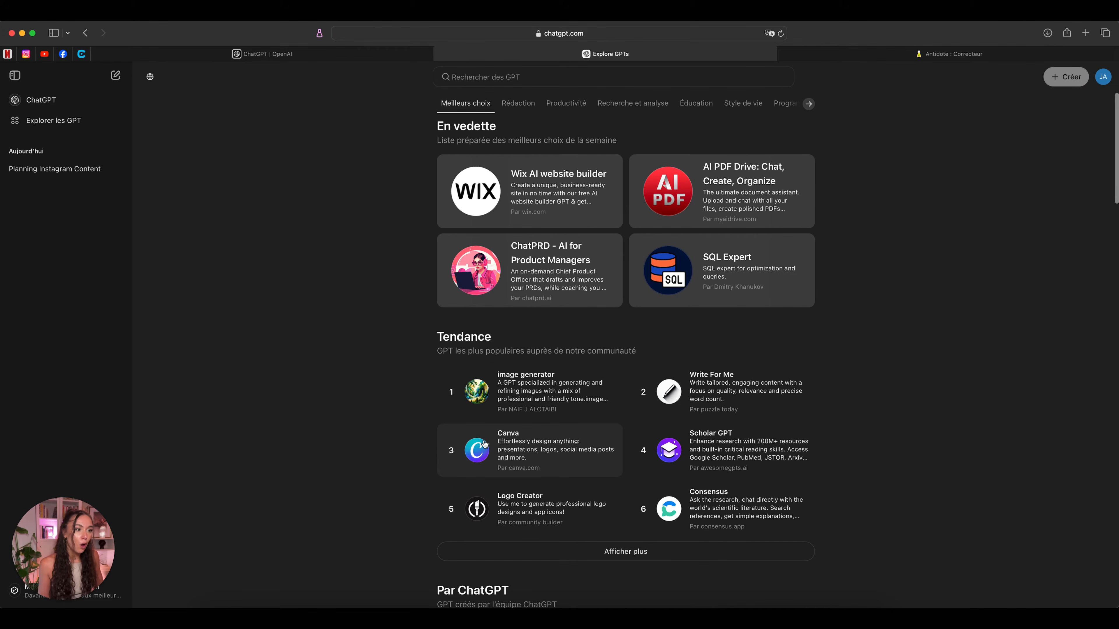
left_click(501, 444)
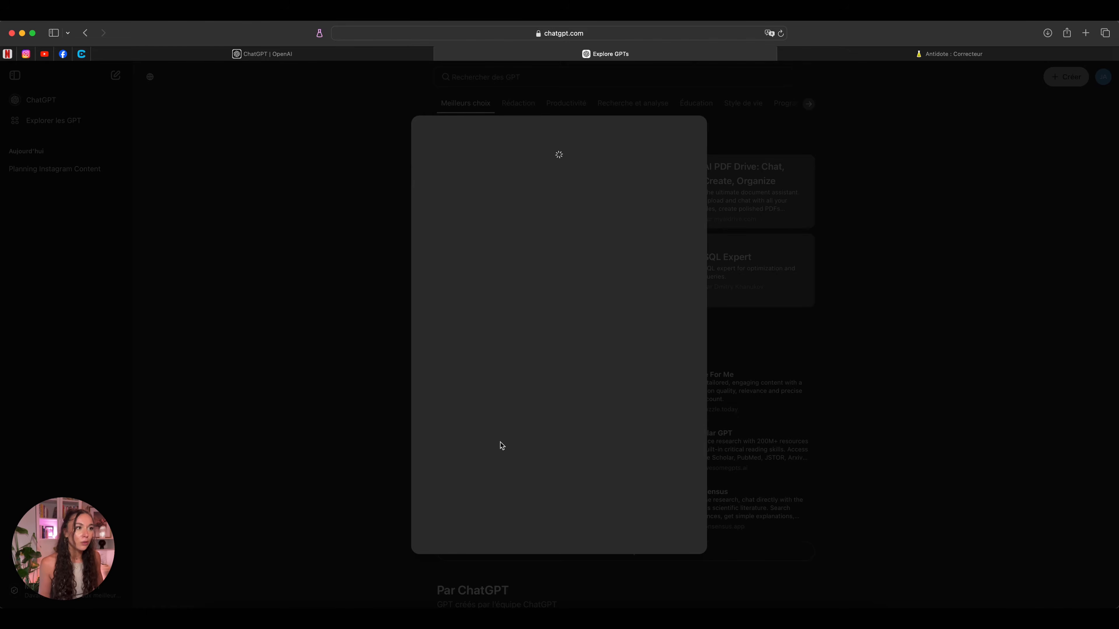
scroll(563, 341, "down", 1)
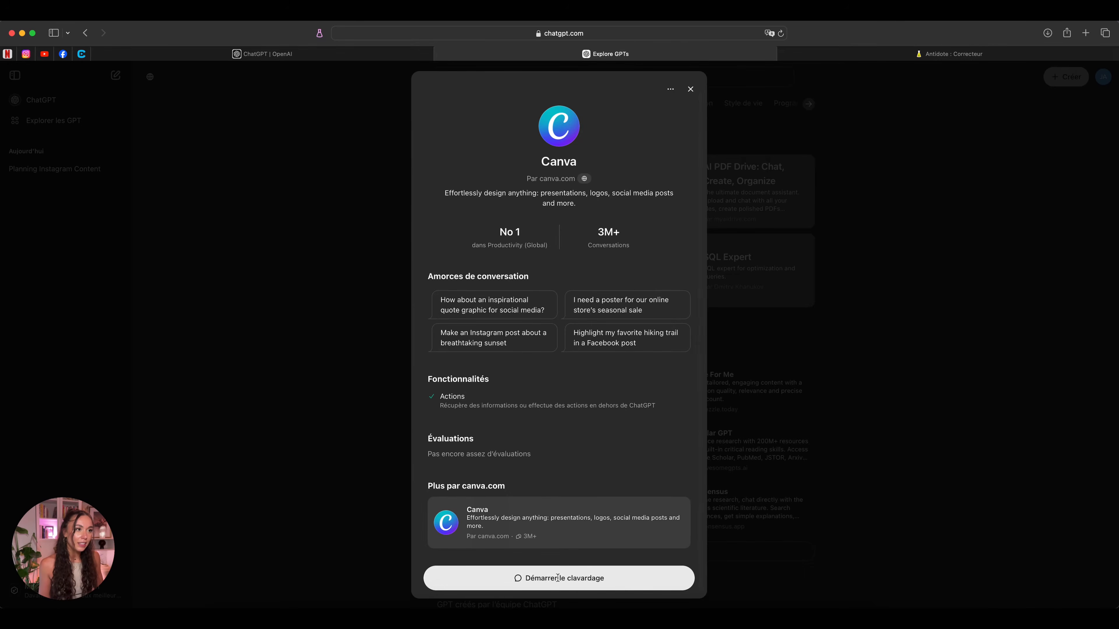
left_click(557, 579)
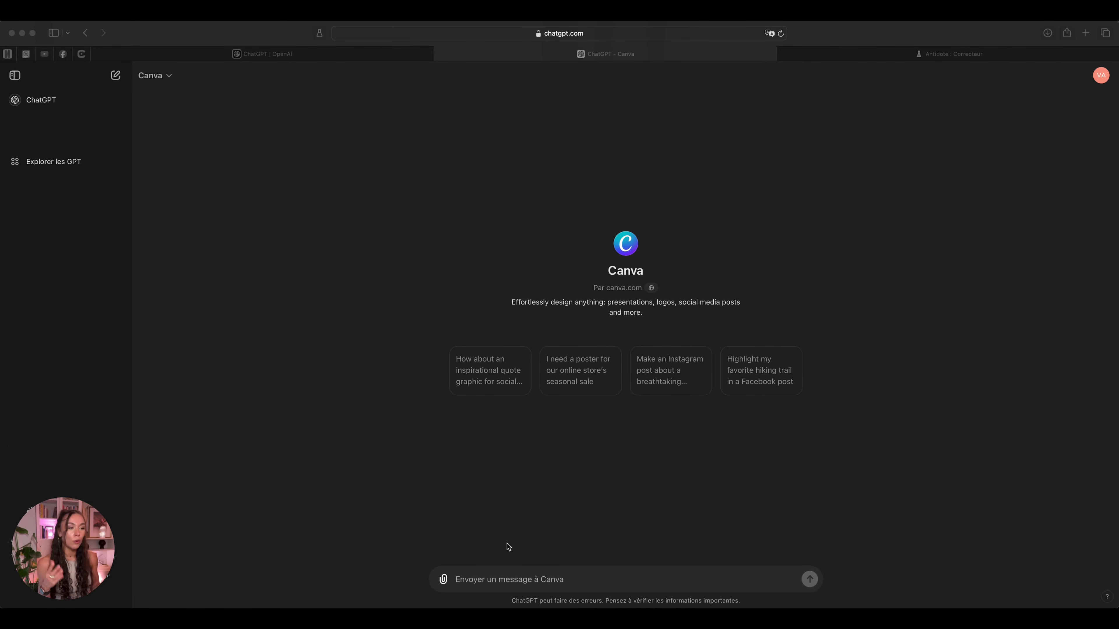
- Ask Canva in French for a carousel template for conseils, tips et astuces about Pilates, yoga and sport doux, and review the suggested templates
left_click(492, 578)
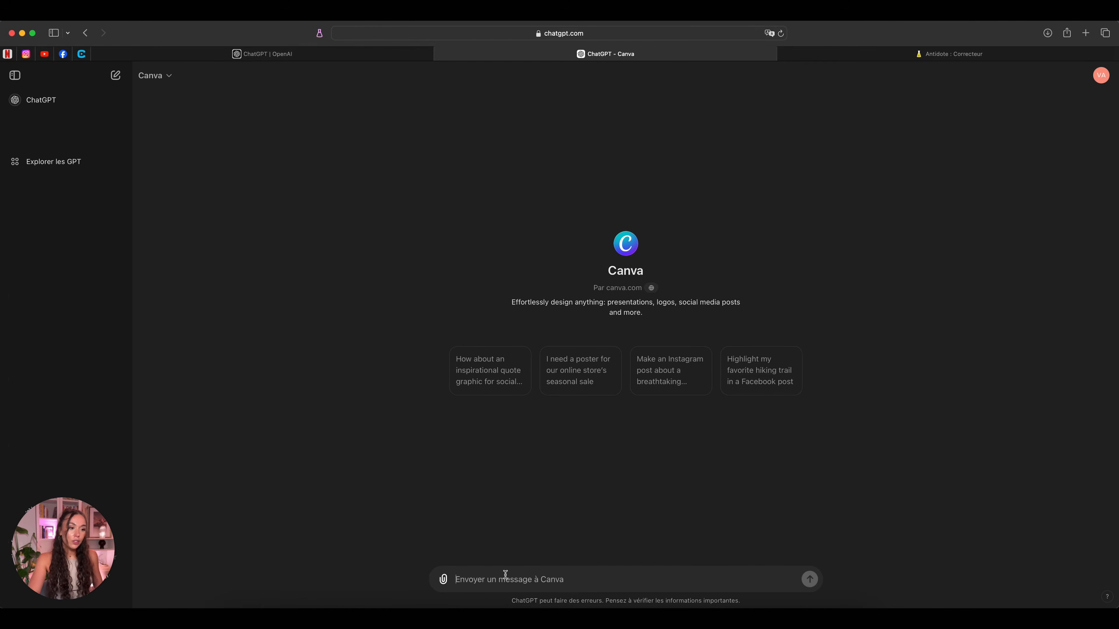
type("Crée un template carrousels pour donner des conseils, tips et astuces. La thématique est le Pilates, yoga, sport doux.")
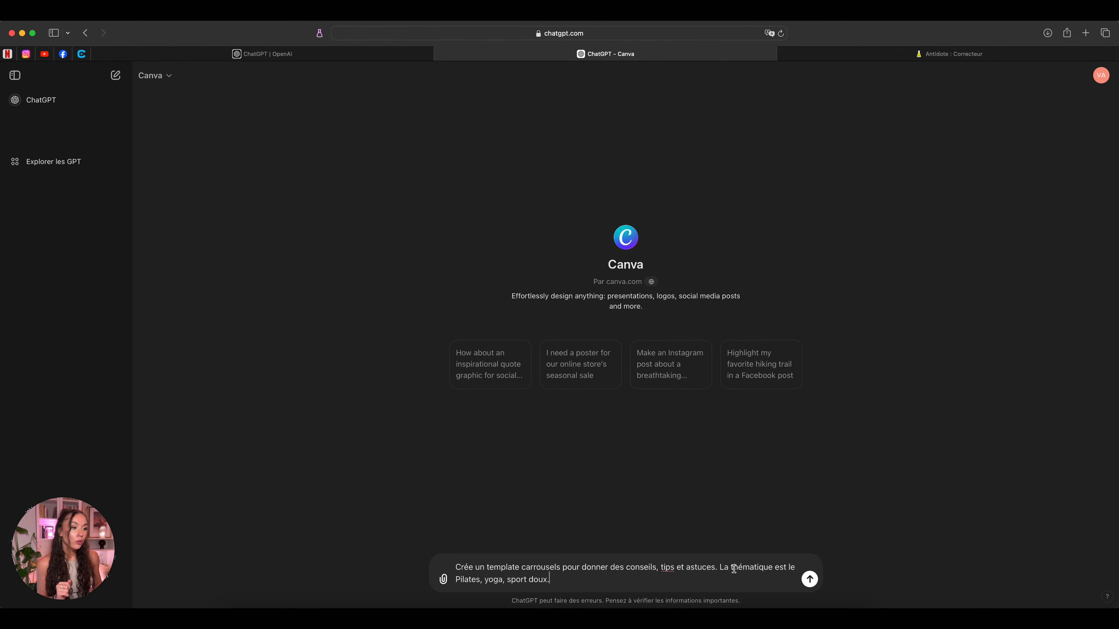
key("Return")
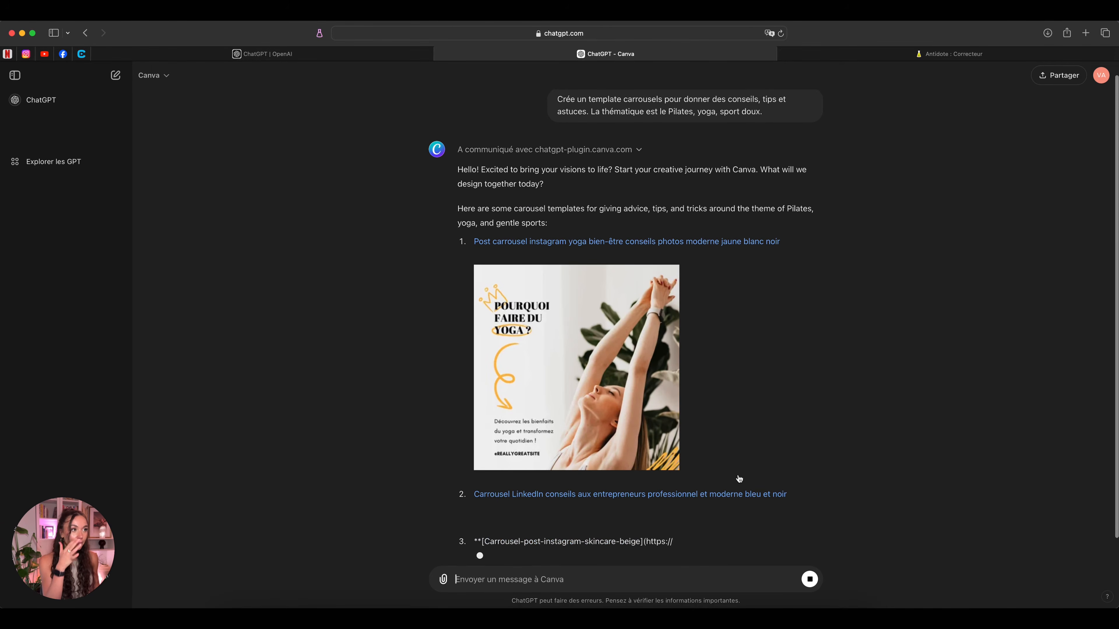
scroll(756, 287, "up", 3)
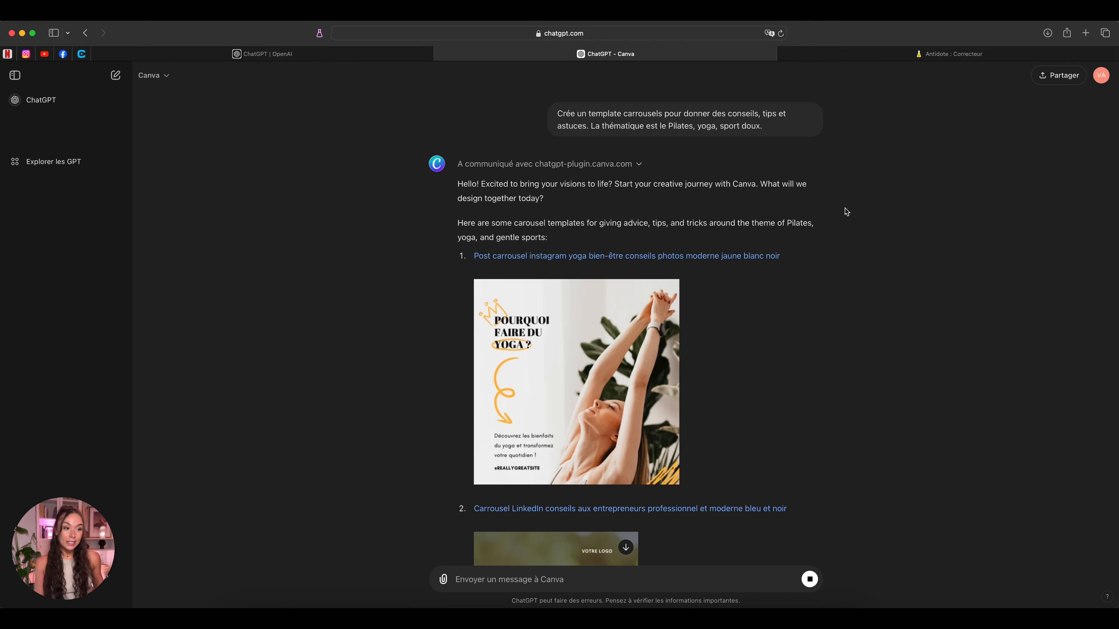
scroll(844, 208, "down", 6)
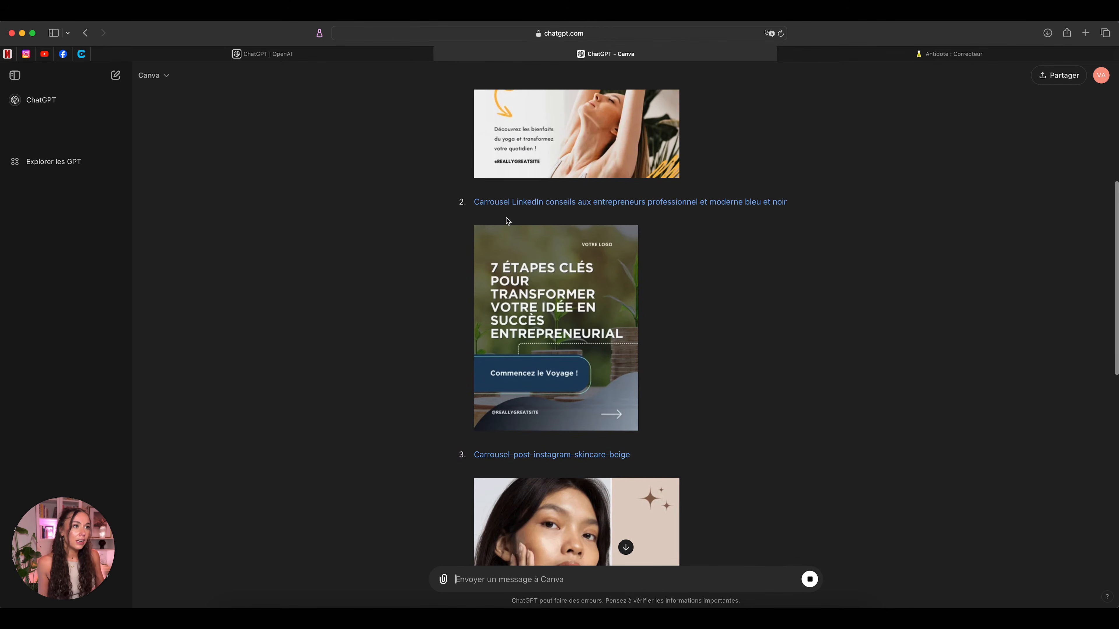
scroll(507, 220, "up", 4)
scroll(516, 235, "down", 8)
scroll(567, 306, "down", 10)
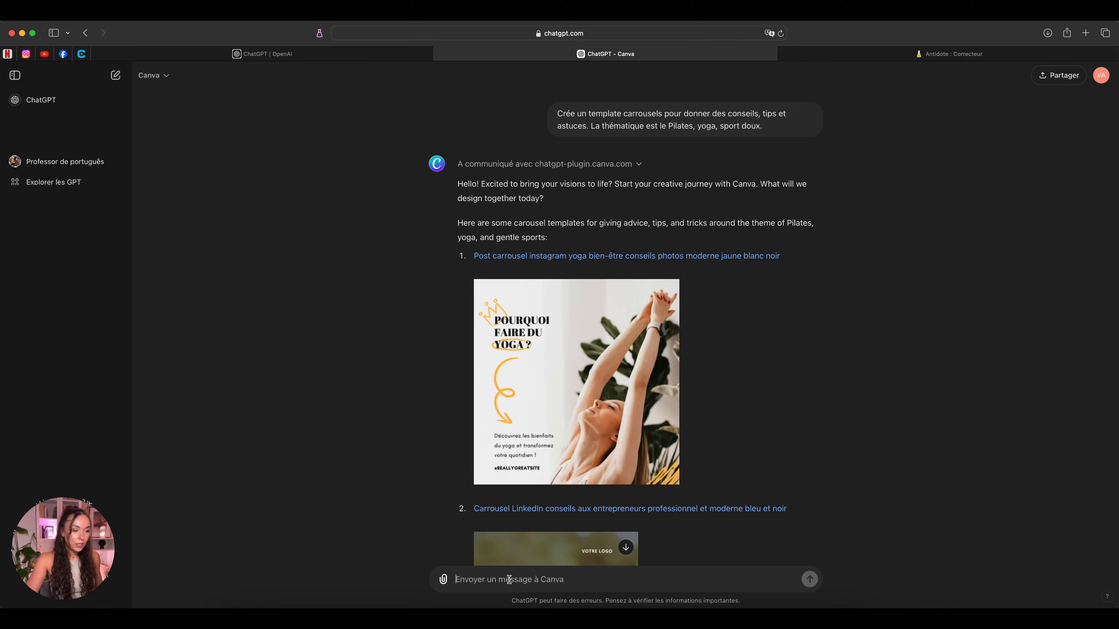
- Request in French a social media post with an inspiring, positive quote in a girly, beige, aesthetic design, and look through the proposed templates
type("Fais une publication pour les réseaux sociaux d'une citation / quote inspirante et positive. Avec un design, girly, beige, aesthetic.")
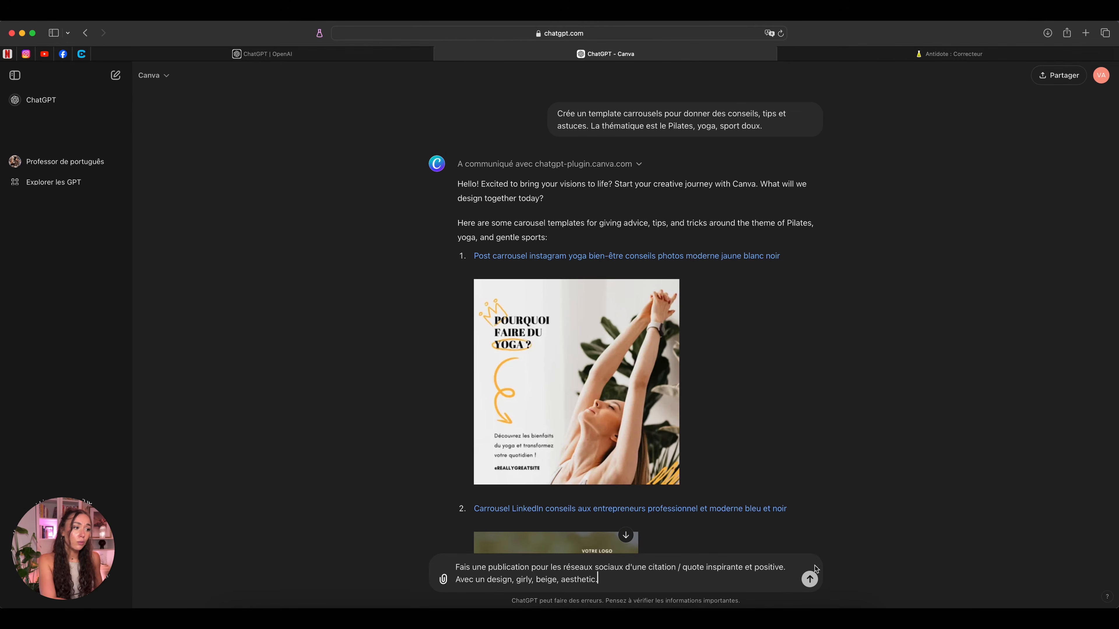
left_click(810, 578)
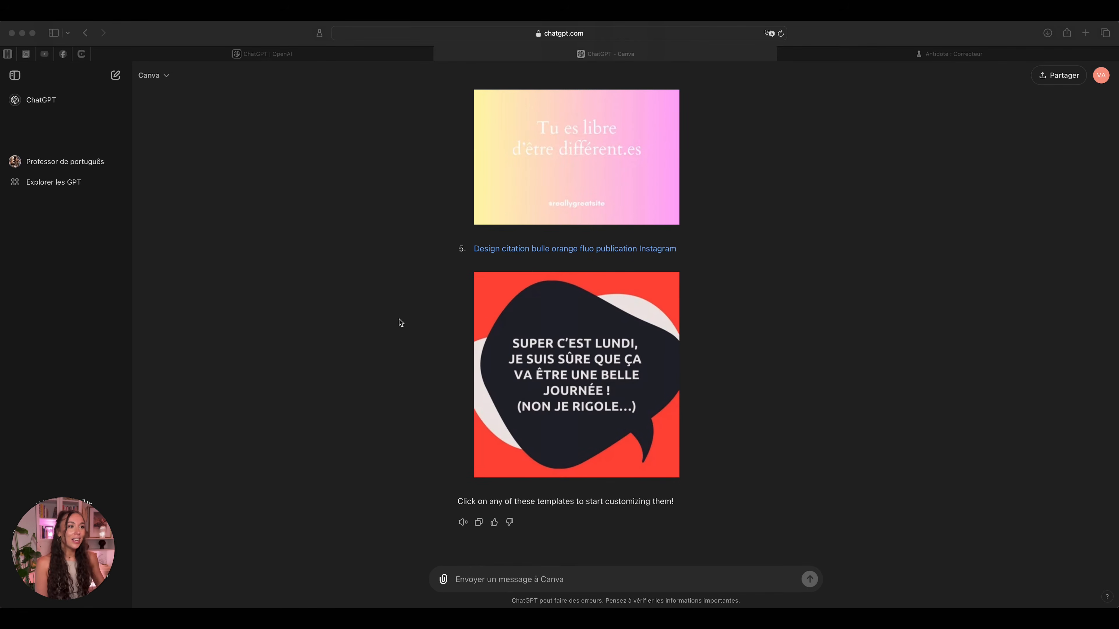
scroll(398, 319, "up", 8)
scroll(398, 319, "up", 10)
scroll(399, 319, "down", 4)
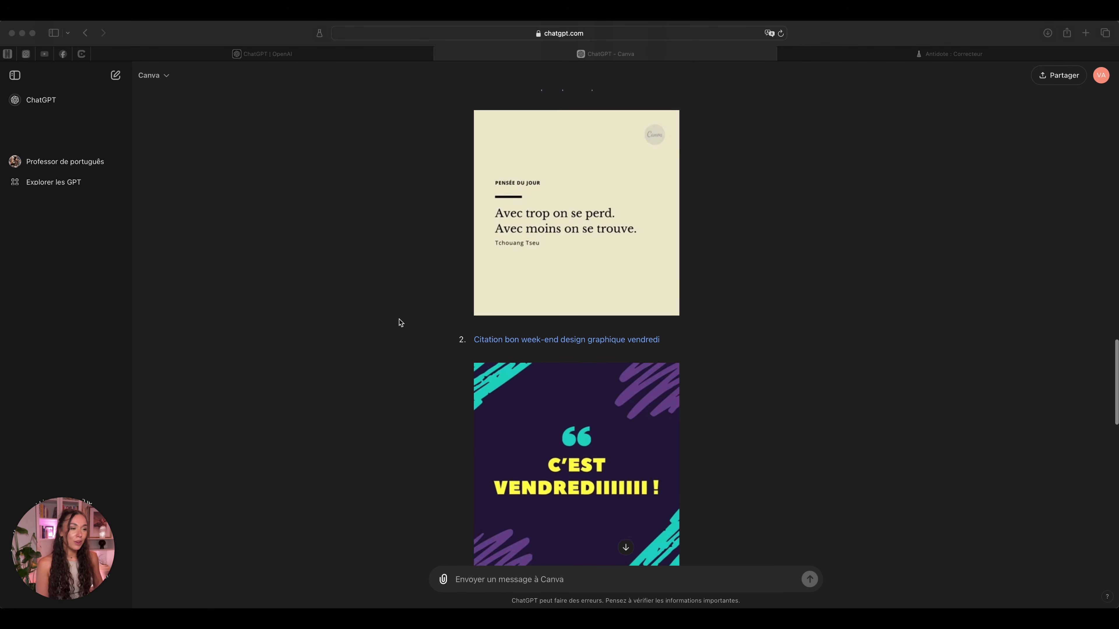
scroll(399, 319, "down", 15)
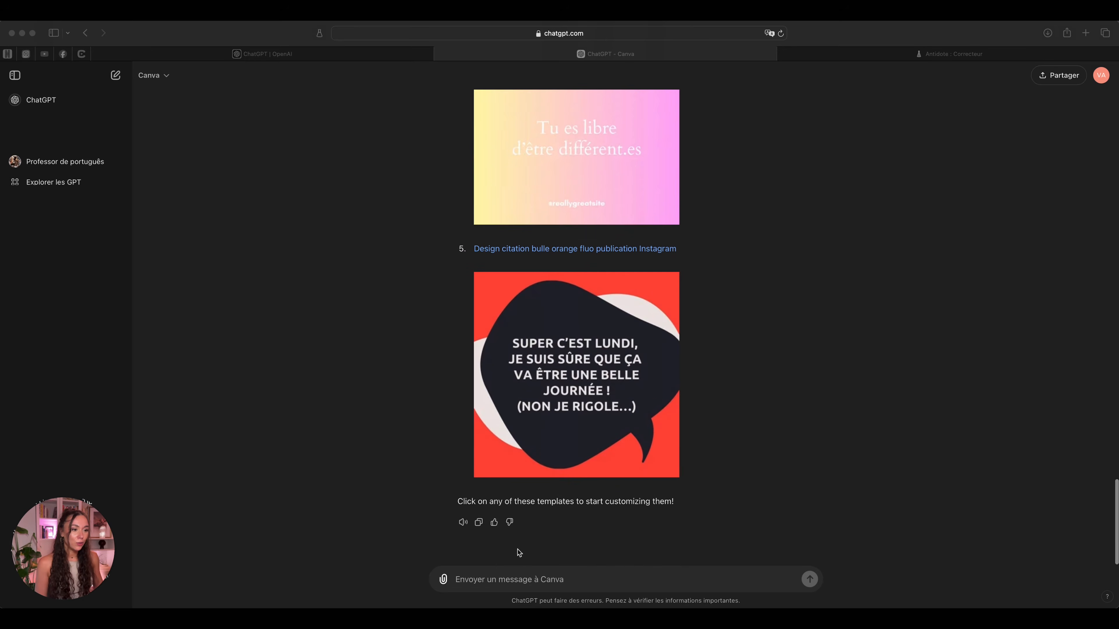
- Ask in French for an Instagram post template for promotions and special offers at a Pilates / yoga studio
left_click(488, 581)
type("Crée un template de publication Instagram pour faire des promotions et des offres spéciales sur mon studio de Pilates /  yoga.")
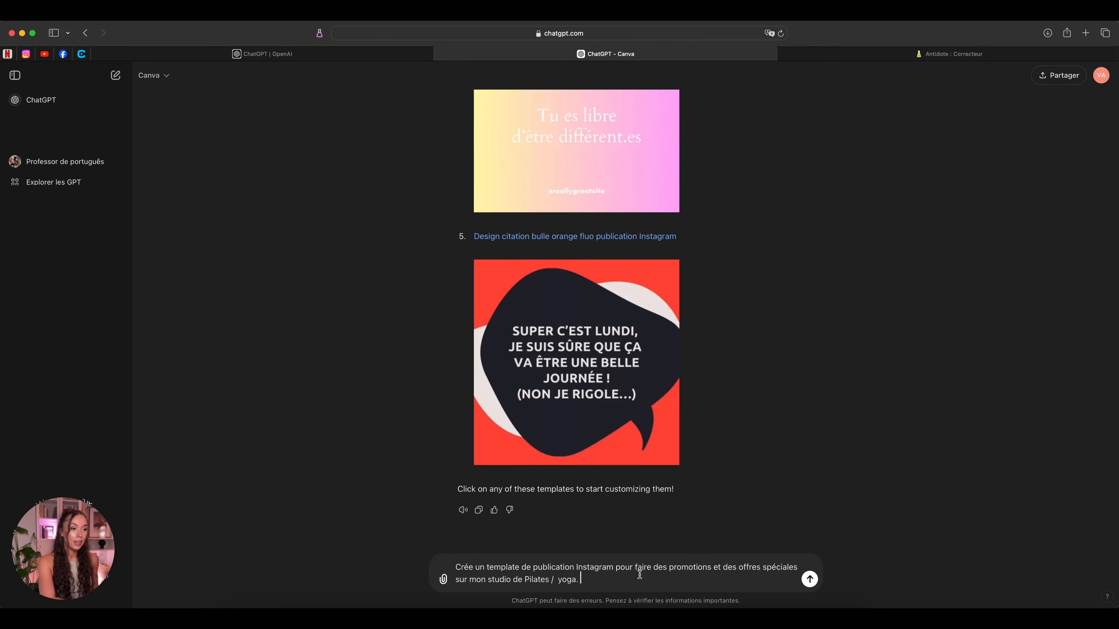
key("Return")
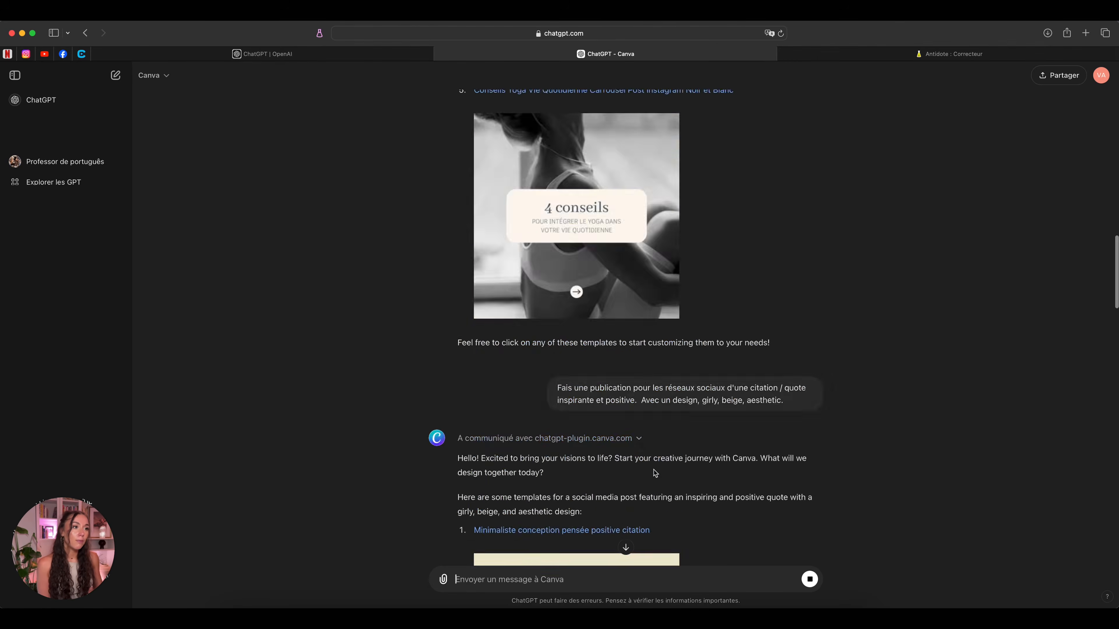
scroll(655, 473, "up", 20)
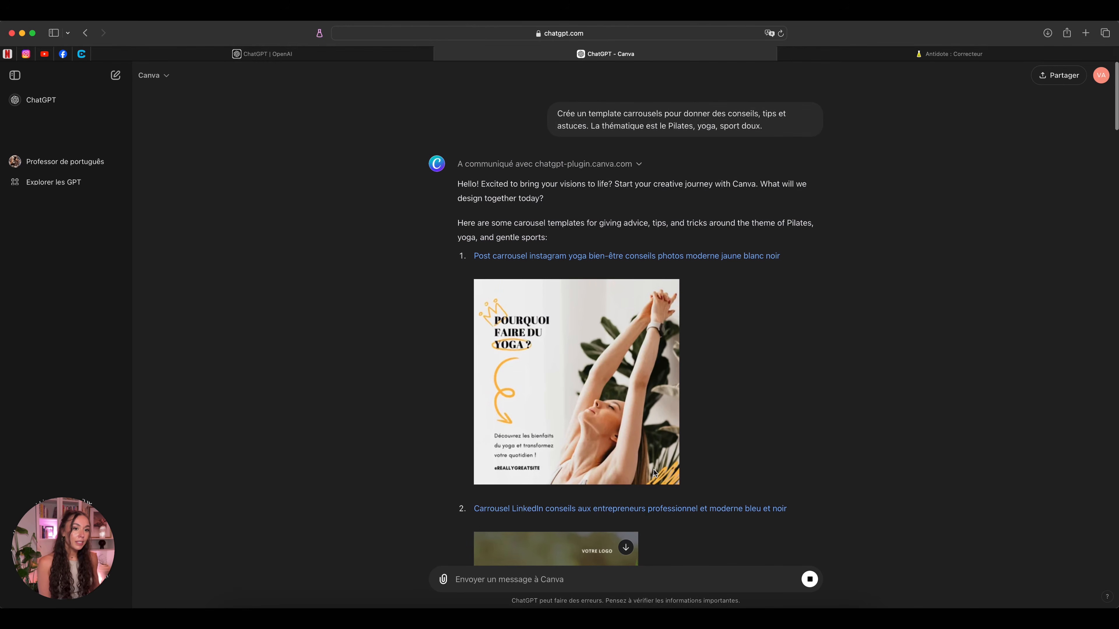
- Look through the suggested promotion and special-offer post templates for the Pilates / yoga studio
scroll(654, 472, "down", 20)
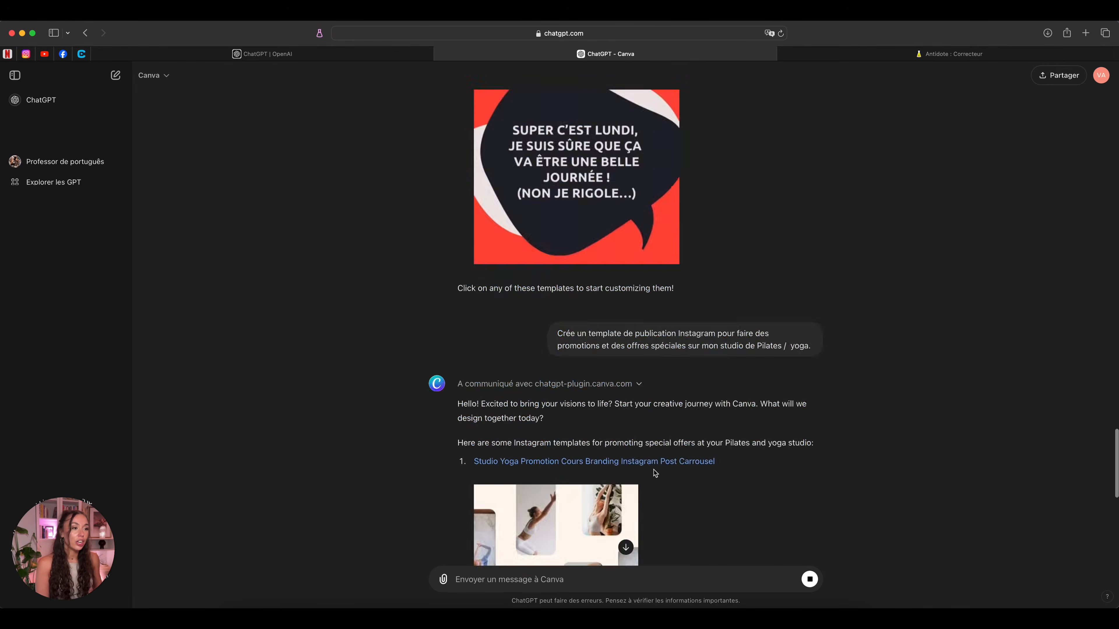
scroll(653, 469, "up", 10)
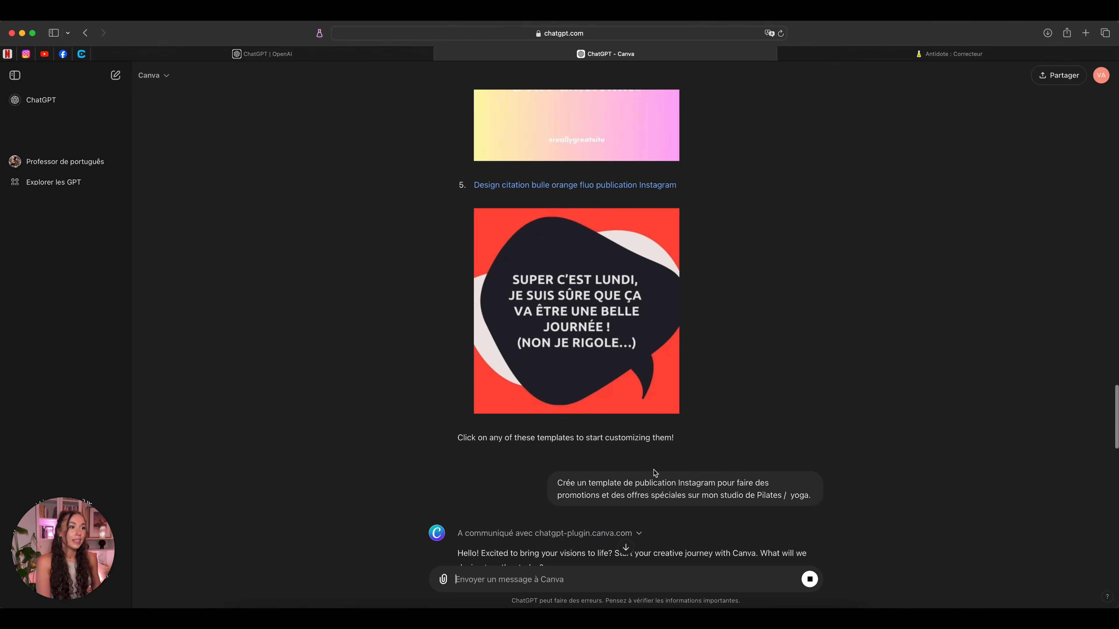
scroll(580, 425, "down", 10)
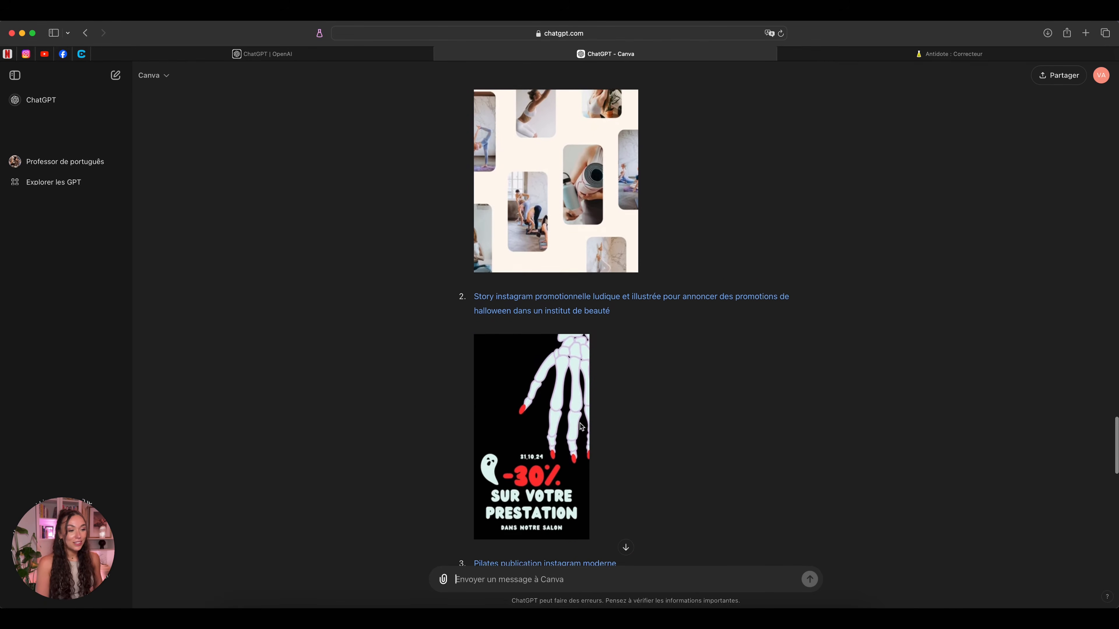
scroll(581, 425, "down", 15)
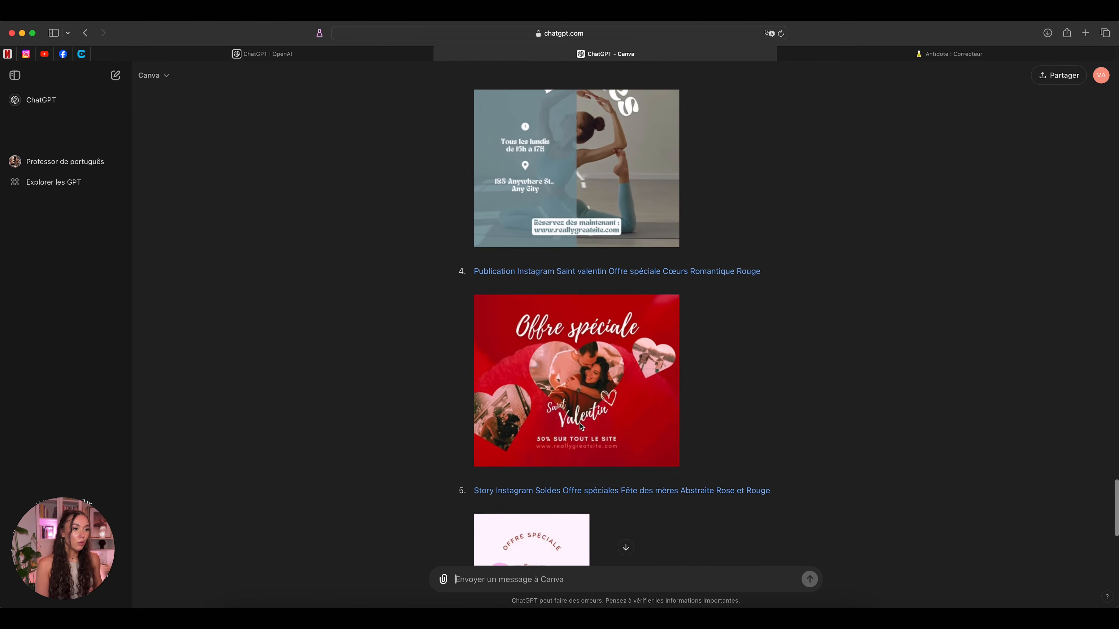
scroll(580, 426, "down", 3)
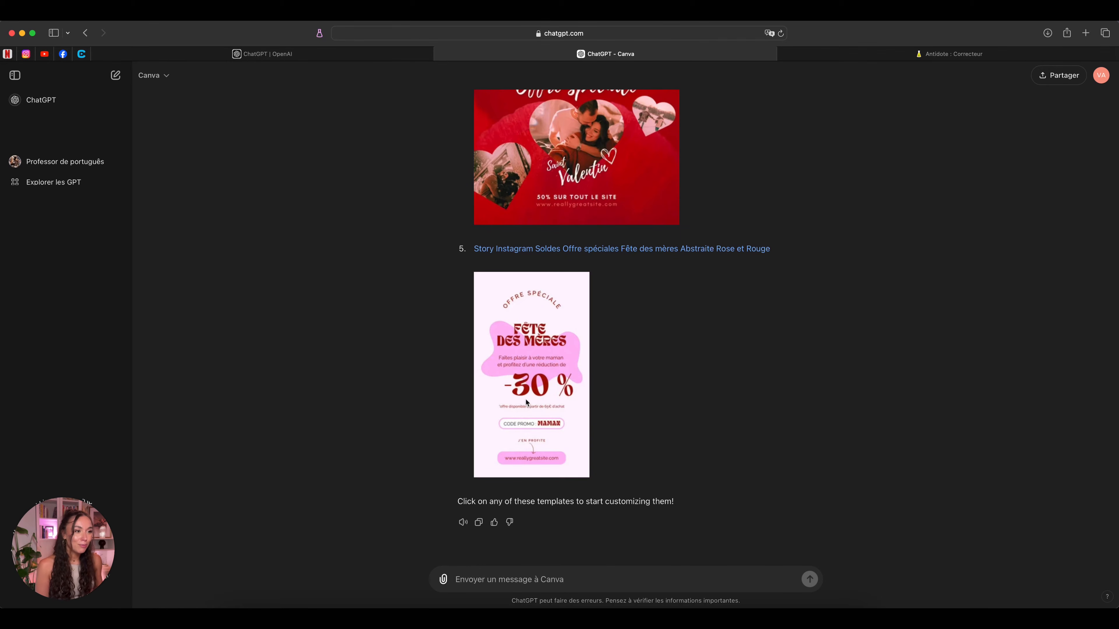
scroll(556, 399, "up", 5)
scroll(556, 394, "down", 5)
scroll(568, 375, "up", 1)
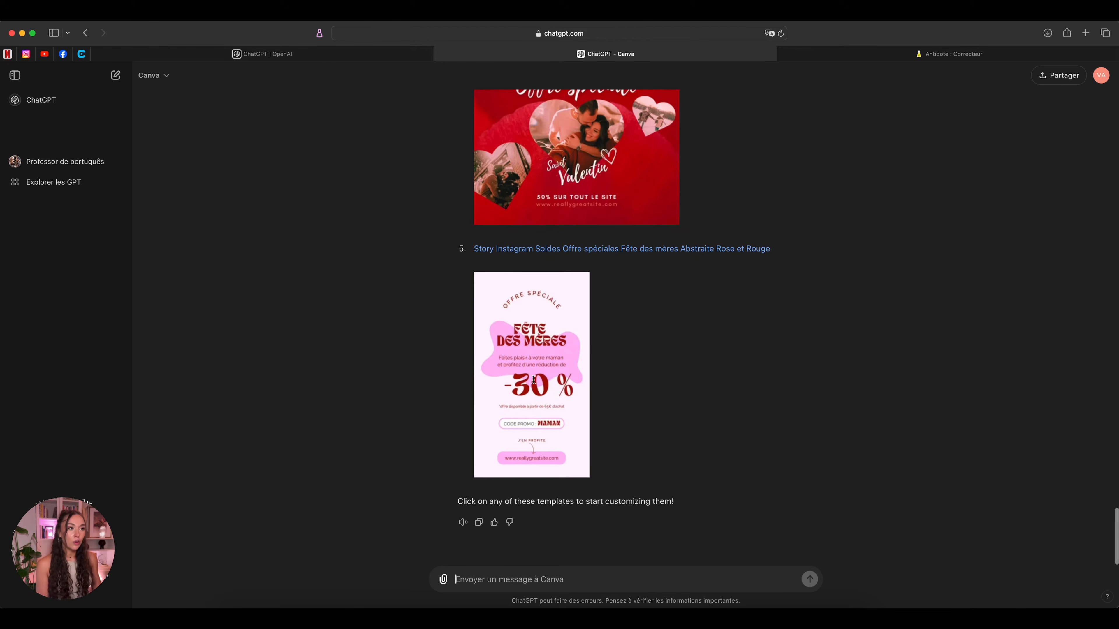
scroll(542, 421, "up", 5)
scroll(497, 335, "up", 10)
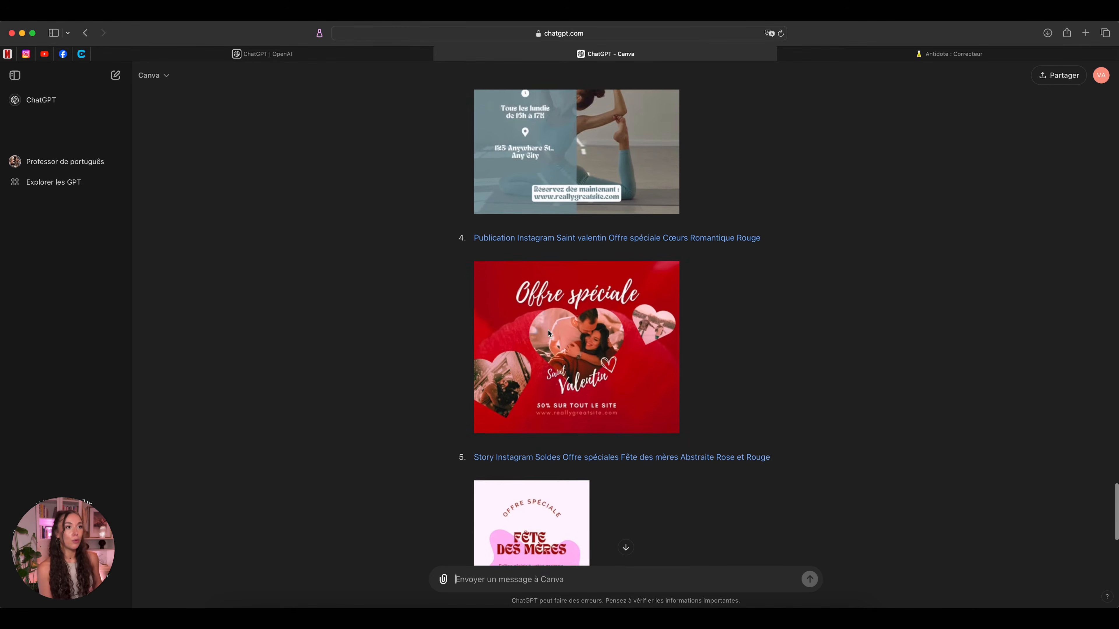
scroll(603, 381, "up", 15)
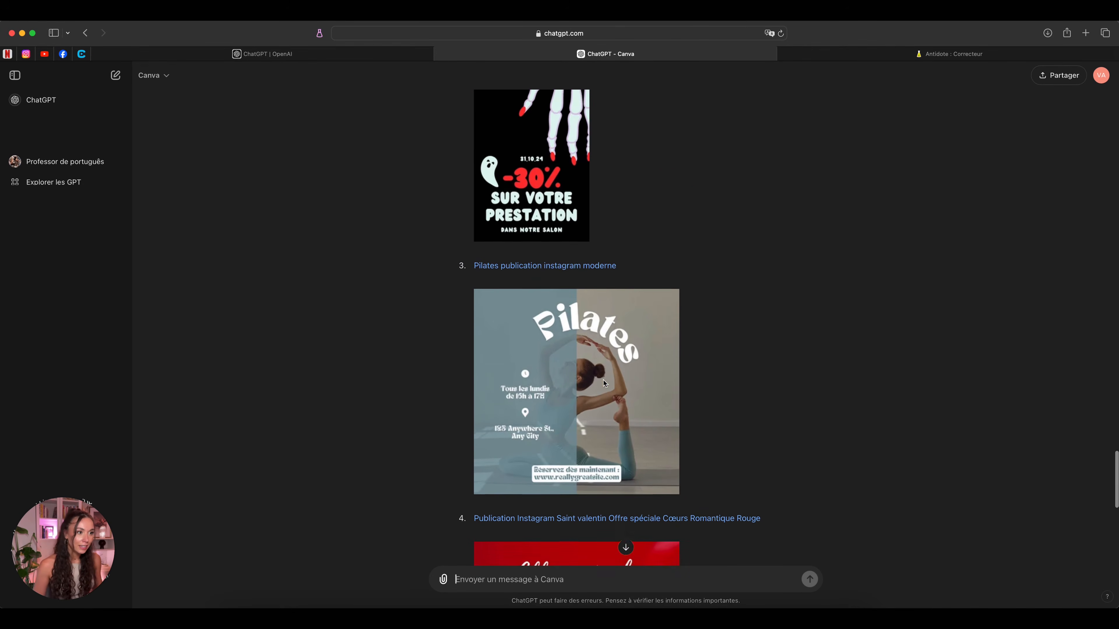
- Open the "Post carrousel instagram yoga bien-être conseils photos moderne jaune blanc noir" template in Canva and look through its pages
scroll(604, 382, "up", 15)
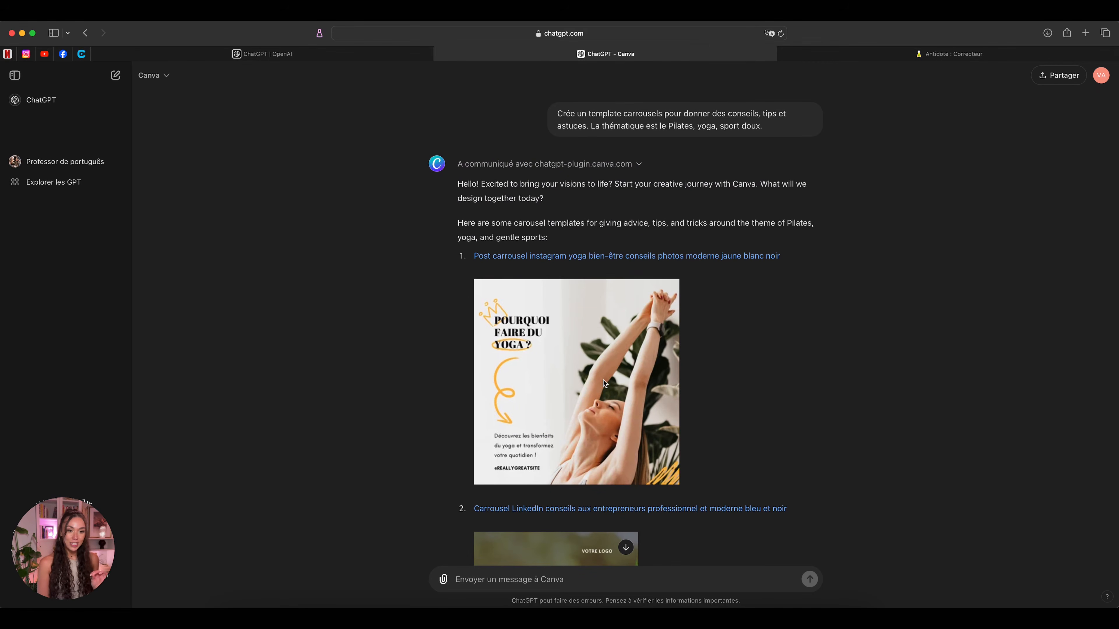
scroll(269, 332, "down", 5)
scroll(269, 333, "up", 5)
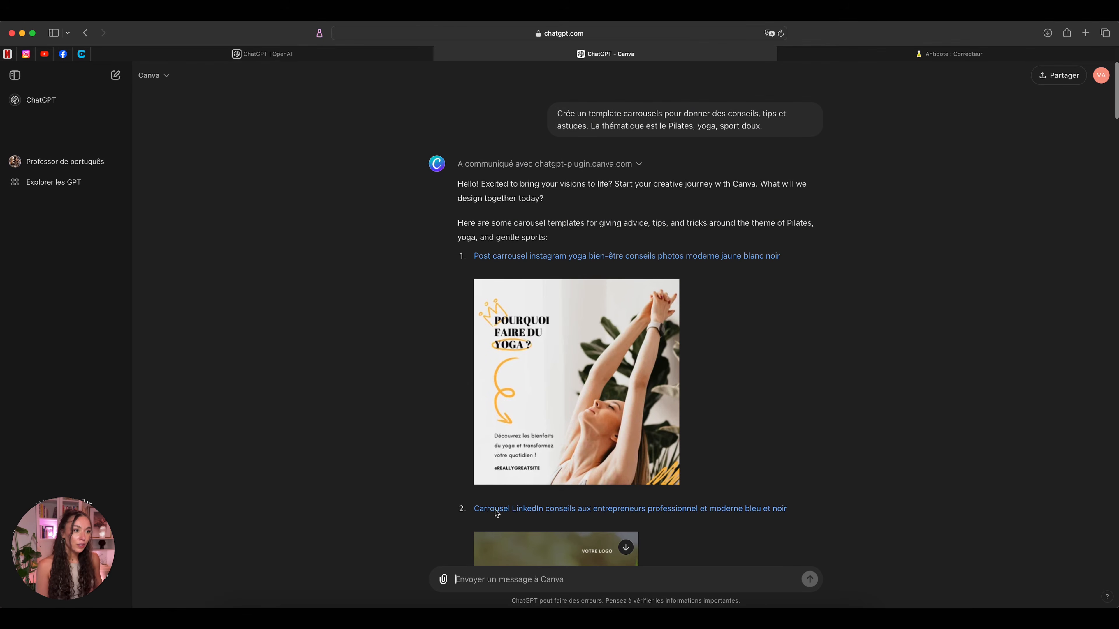
scroll(500, 511, "down", 8)
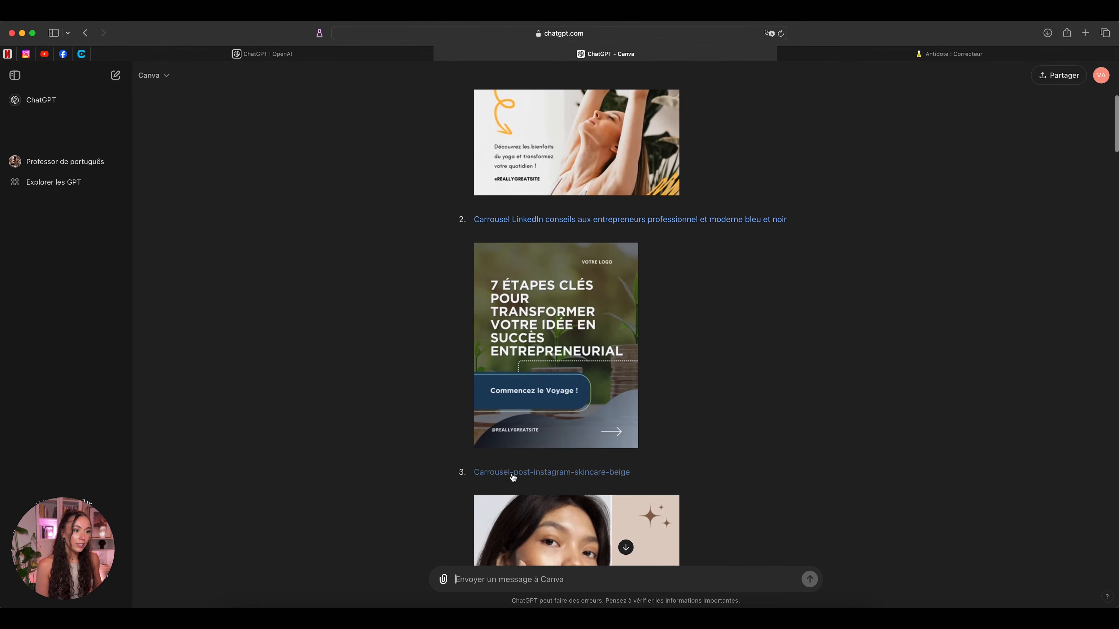
scroll(512, 477, "up", 8)
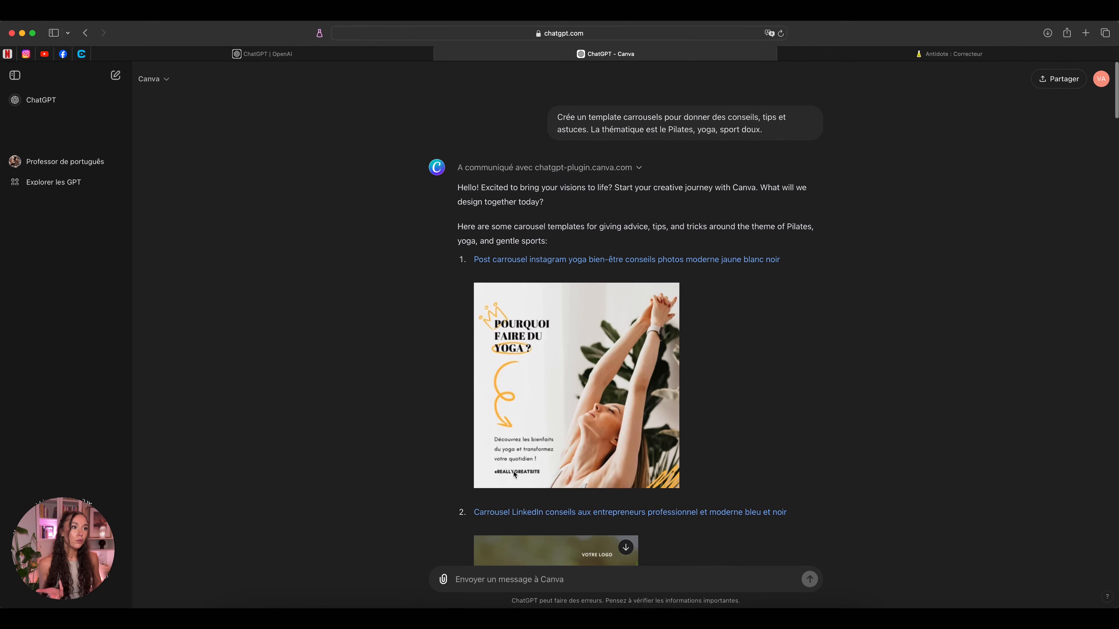
left_click(575, 257)
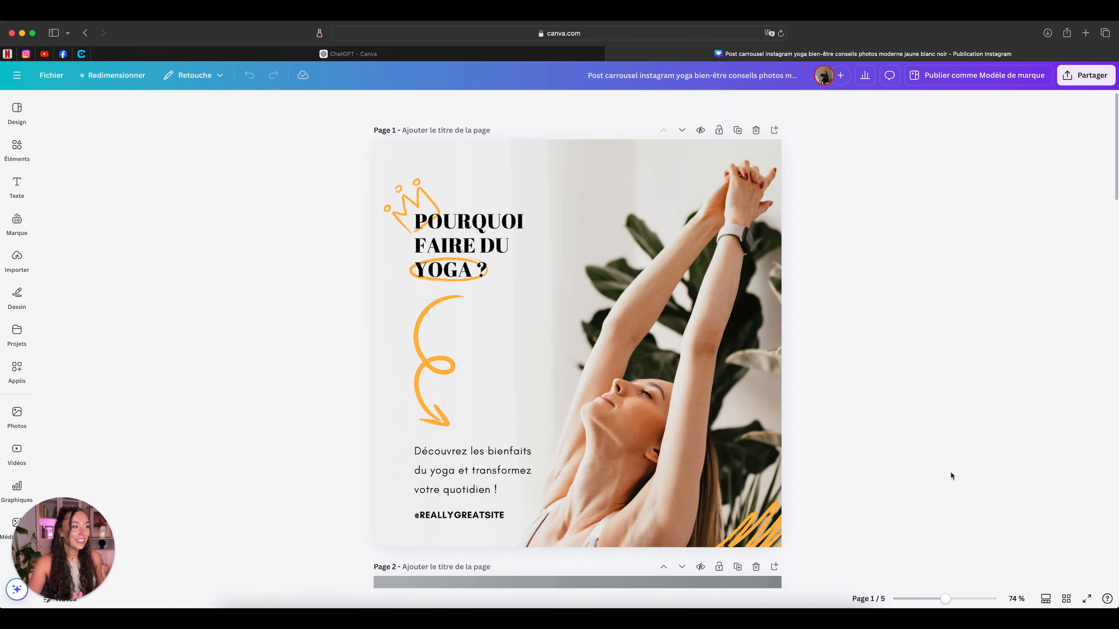
scroll(850, 495, "down", 10)
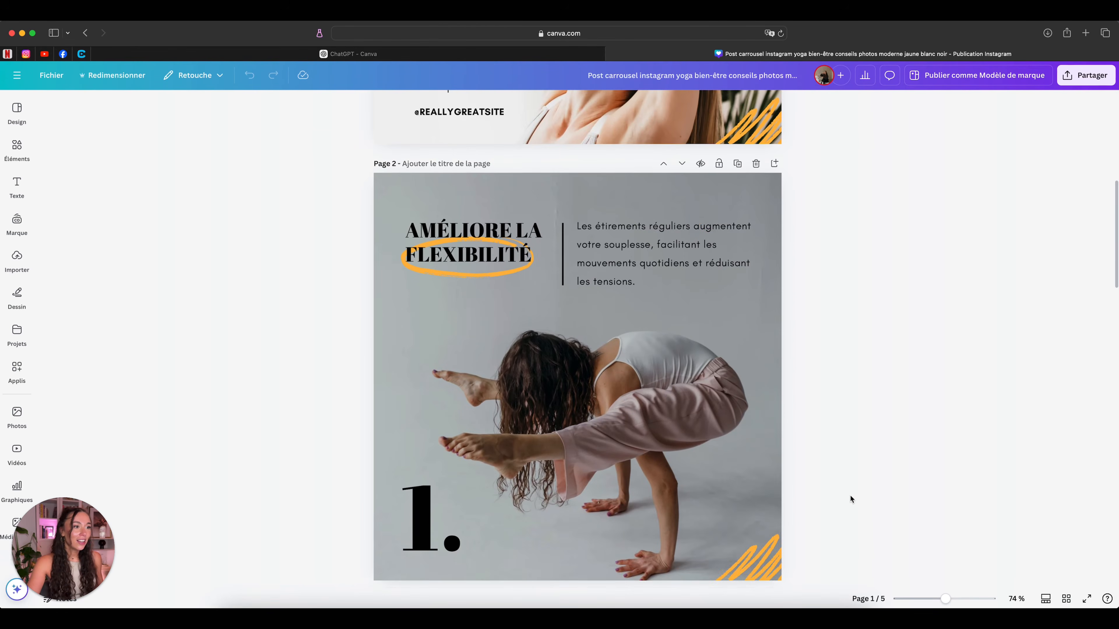
scroll(850, 496, "down", 15)
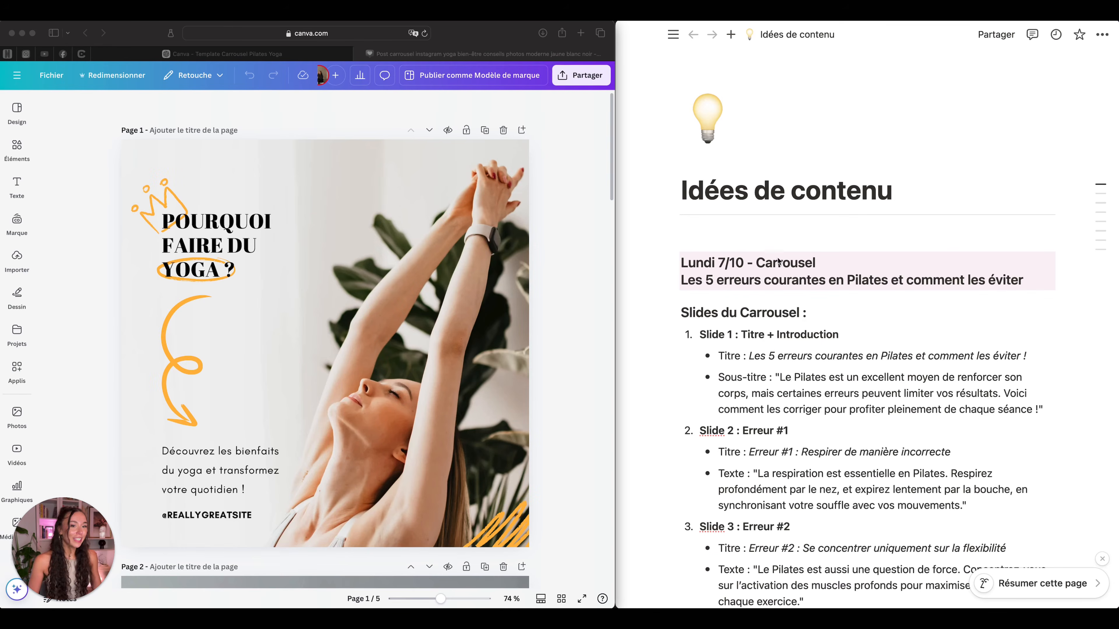
- Replace the cover title with "Les 5 erreurs courantes en Pilates et comment les éviter" from the "Idées de contenu" notes
scroll(753, 291, "down", 3)
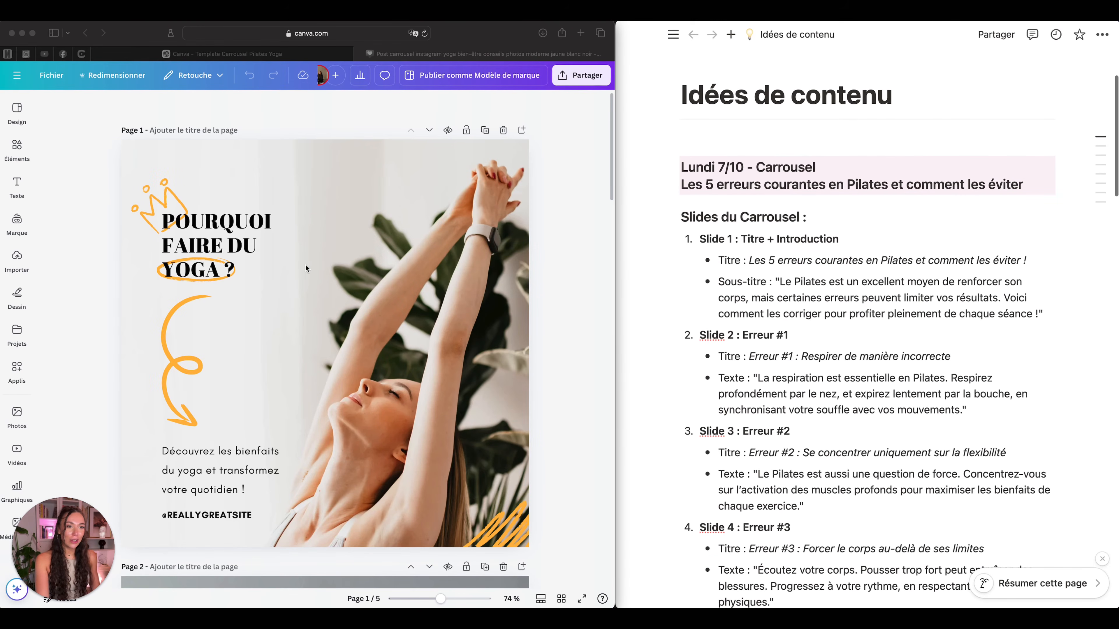
left_click_drag(680, 184, 1030, 181)
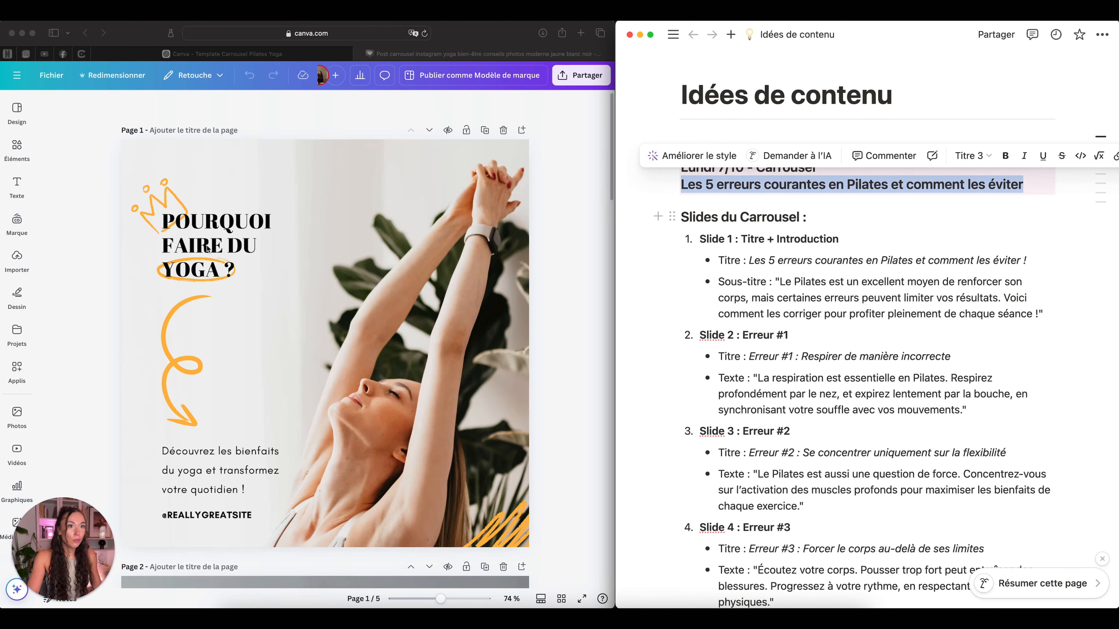
left_click(213, 238)
double_click(214, 238)
type("LES 5 ERREURS COURANTES EN PILATES ET COMMENT LES ÉVITER")
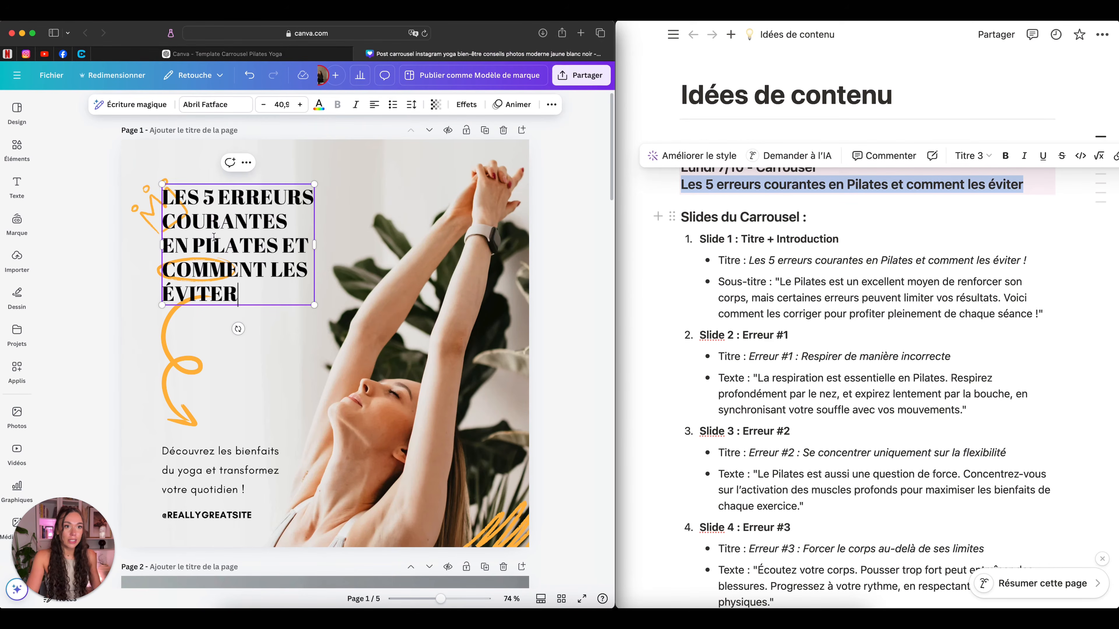
- Replace the cover subtitle and the texts of the following slides with the matching copy from the content notes
left_click(107, 369)
scroll(881, 342, "down", 3)
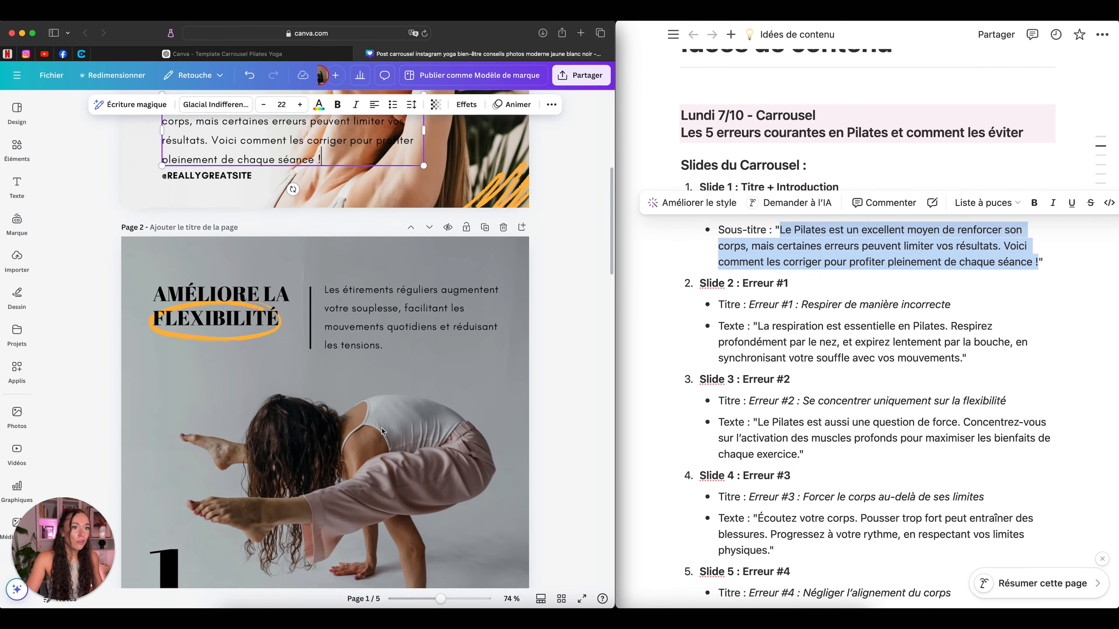
scroll(381, 431, "down", 3)
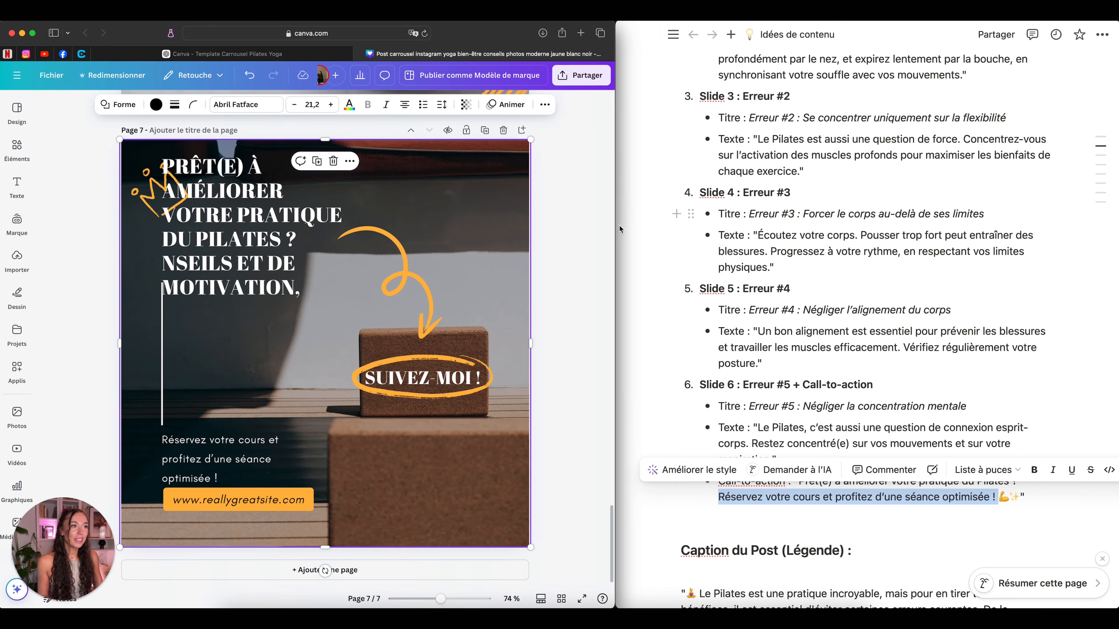
- Widen the Canva window to the full screen and review the filled-in carousel from the first page
left_click_drag(615, 226, 1117, 214)
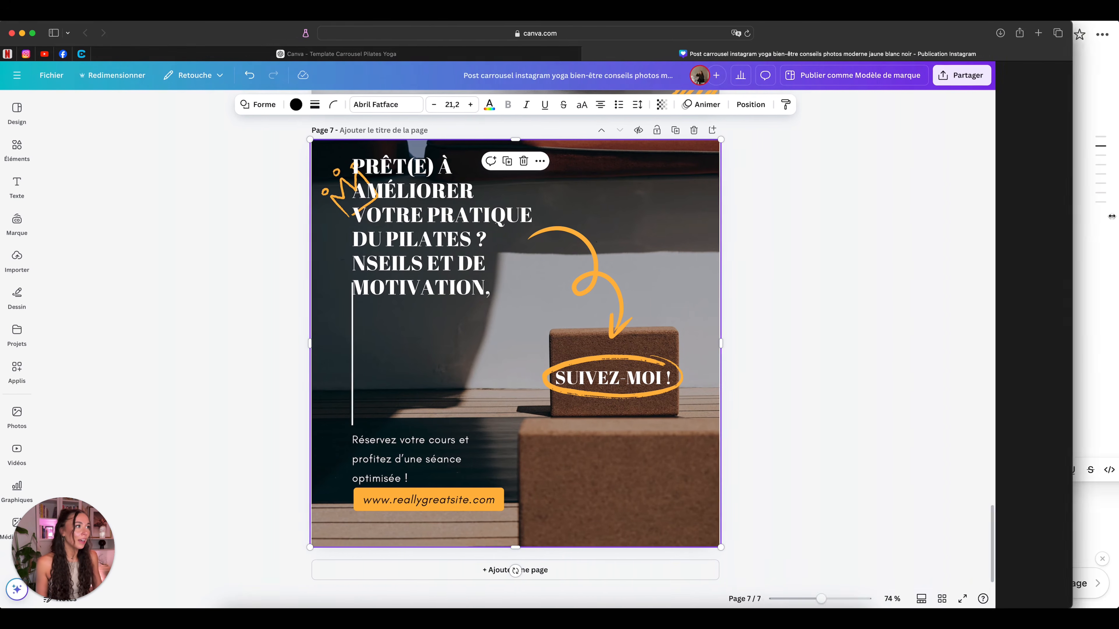
left_click(293, 285)
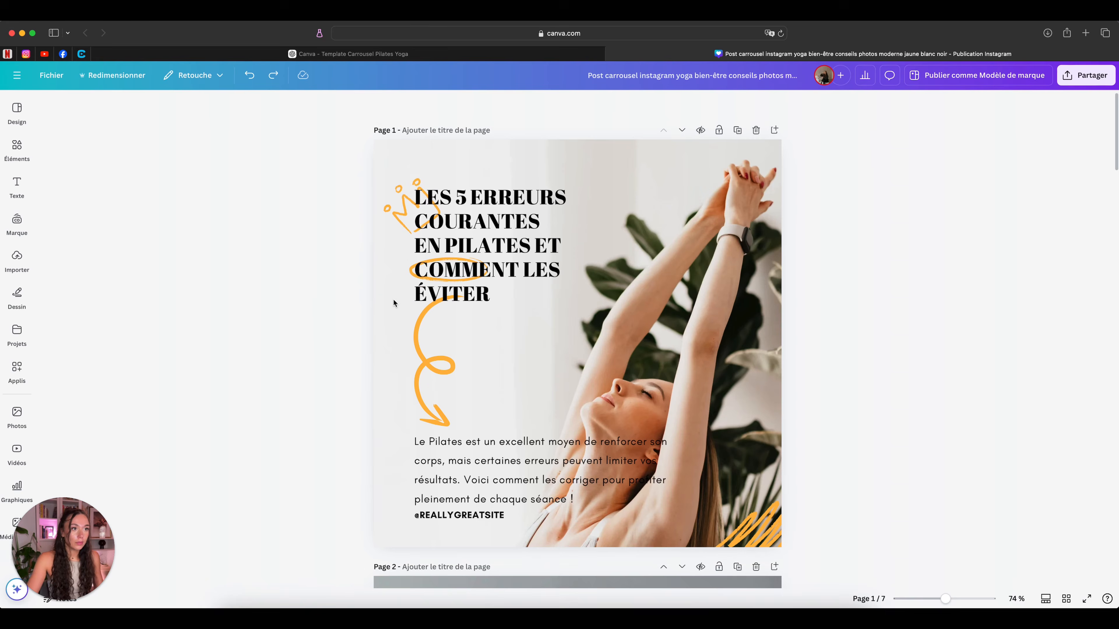
left_click(393, 300)
left_click(261, 349)
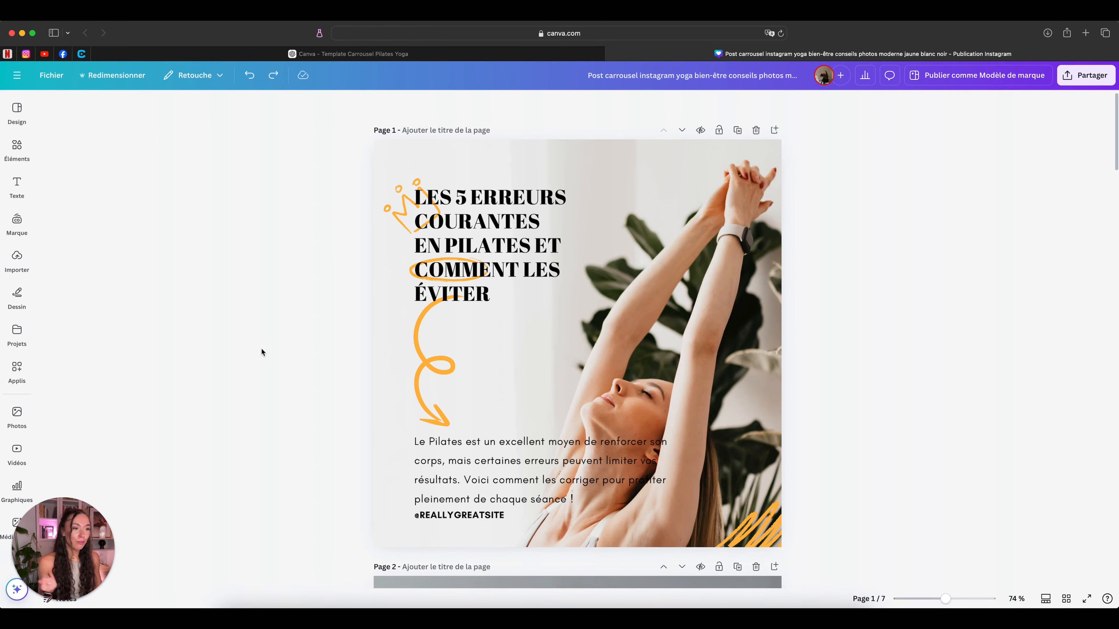
scroll(261, 349, "down", 15)
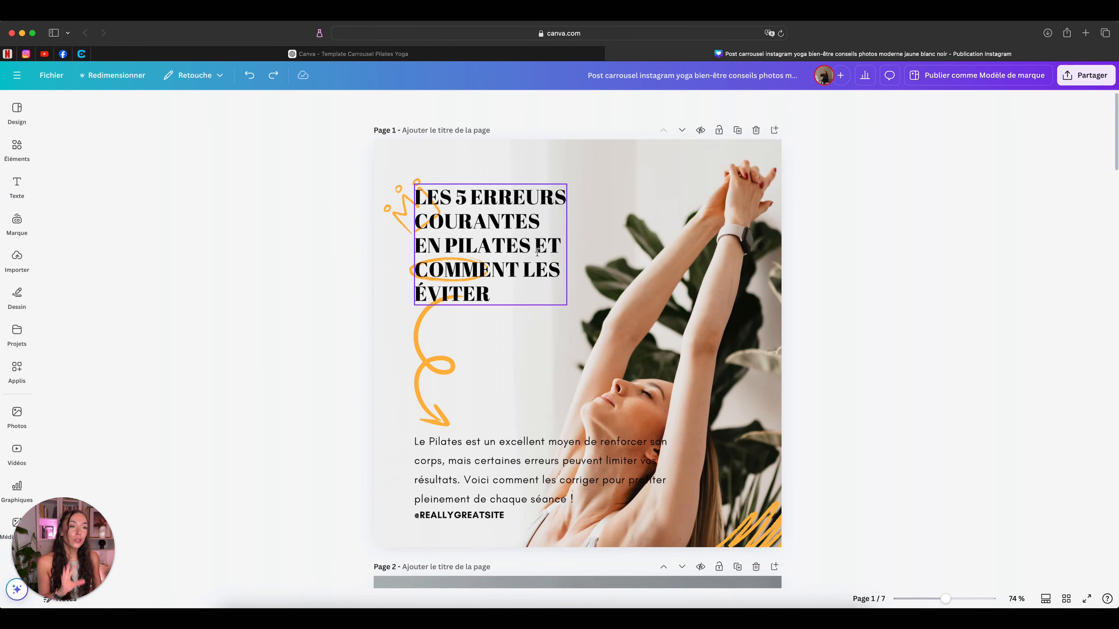
left_click(515, 274)
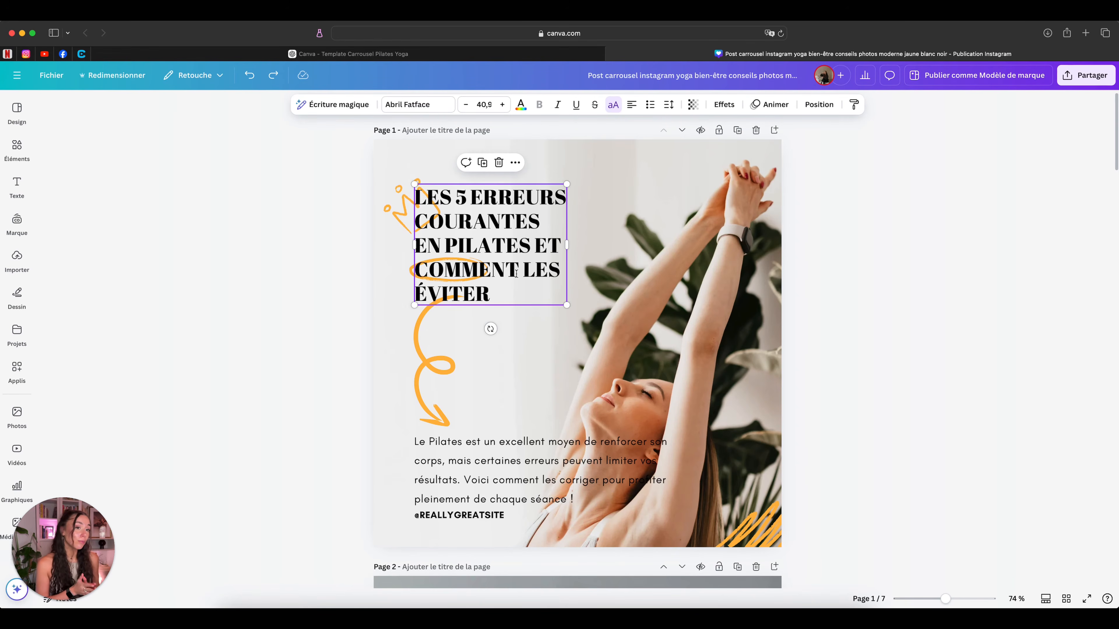
scroll(515, 274, "down", 5)
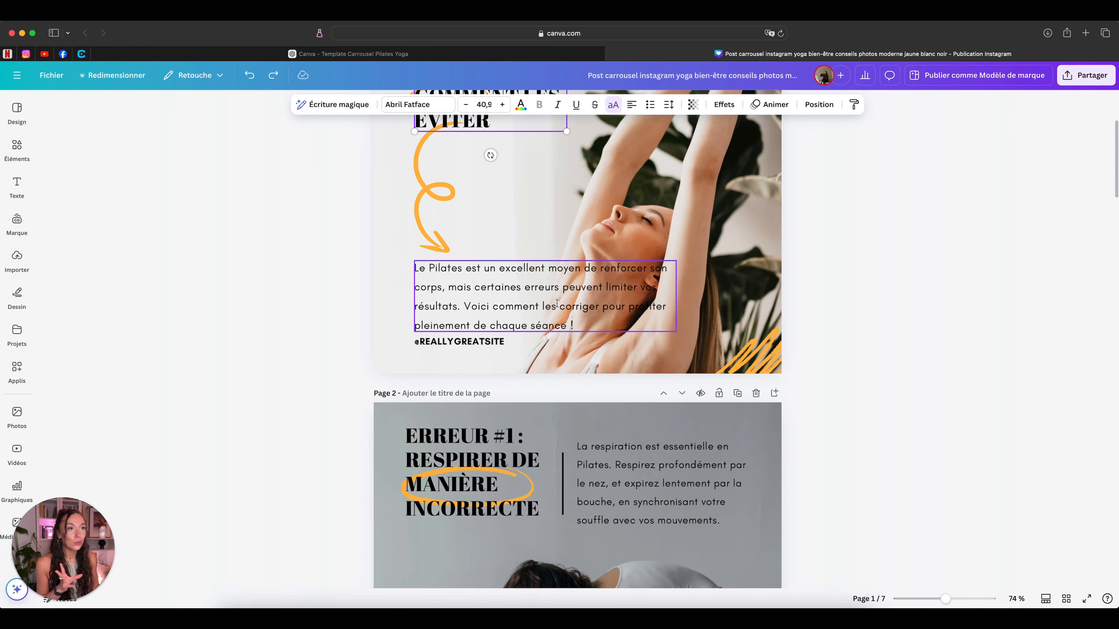
scroll(411, 274, "up", 5)
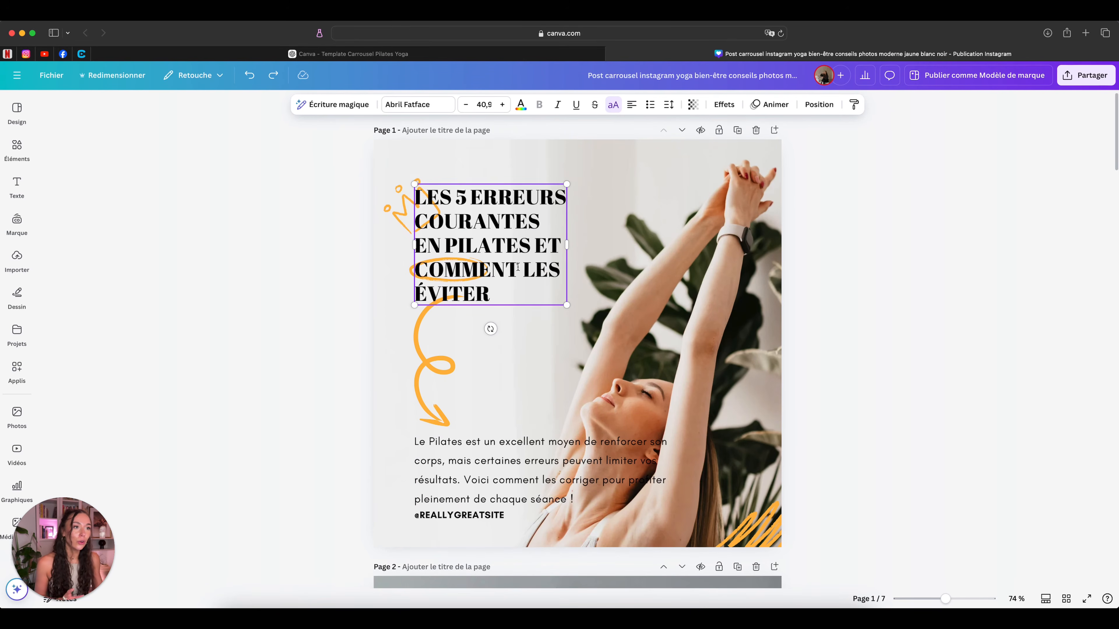
- View the font choices for the cover title, keeping its current font
left_click(308, 225)
left_click(484, 244)
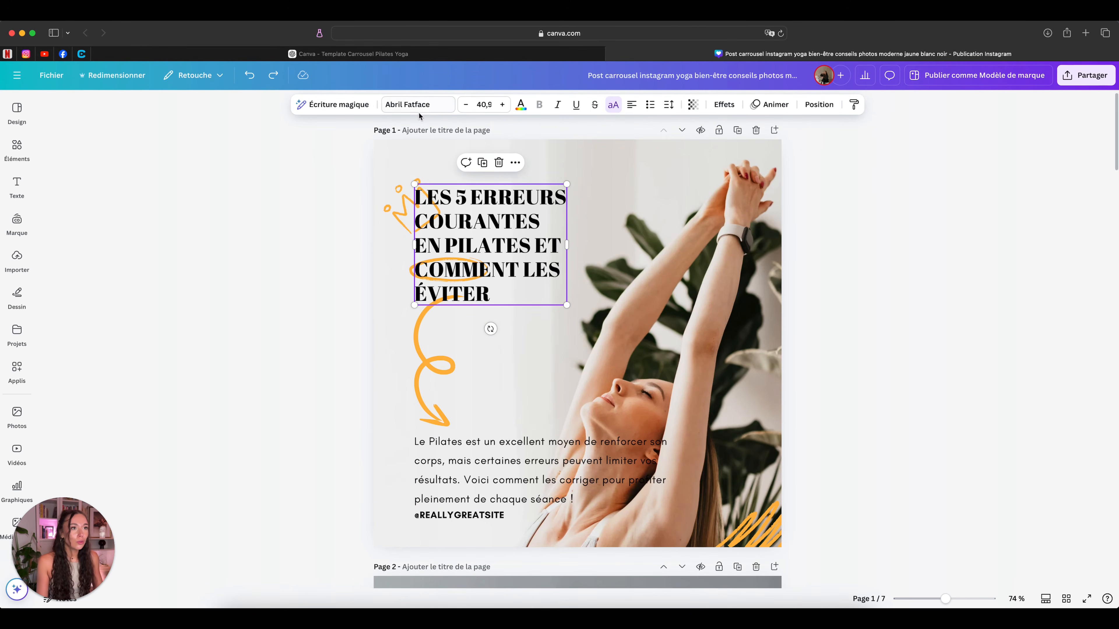
left_click(412, 110)
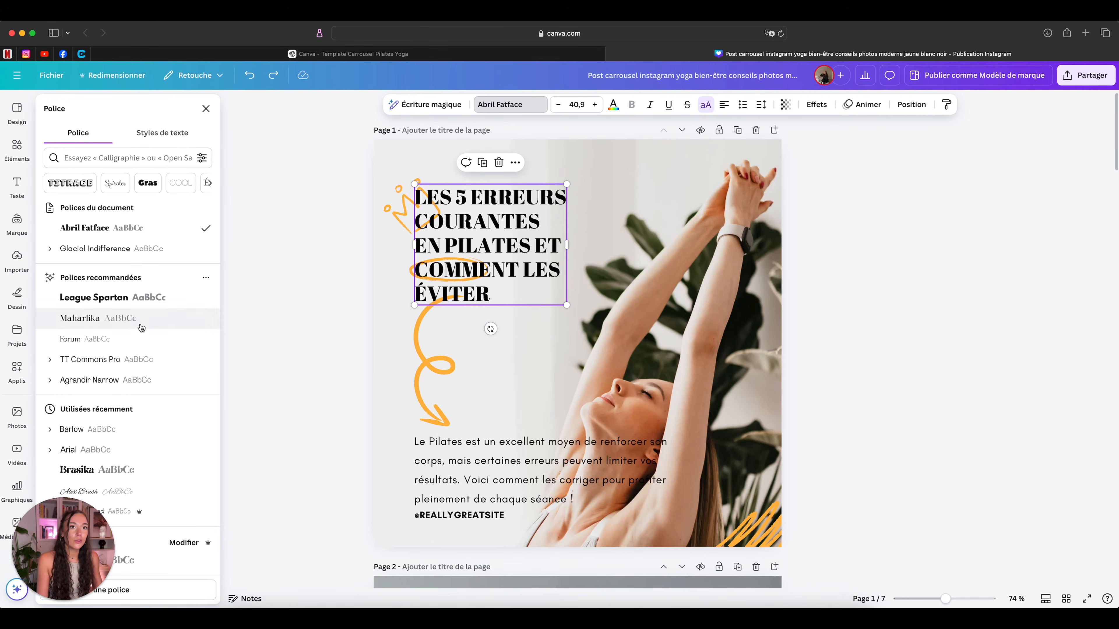
left_click(206, 110)
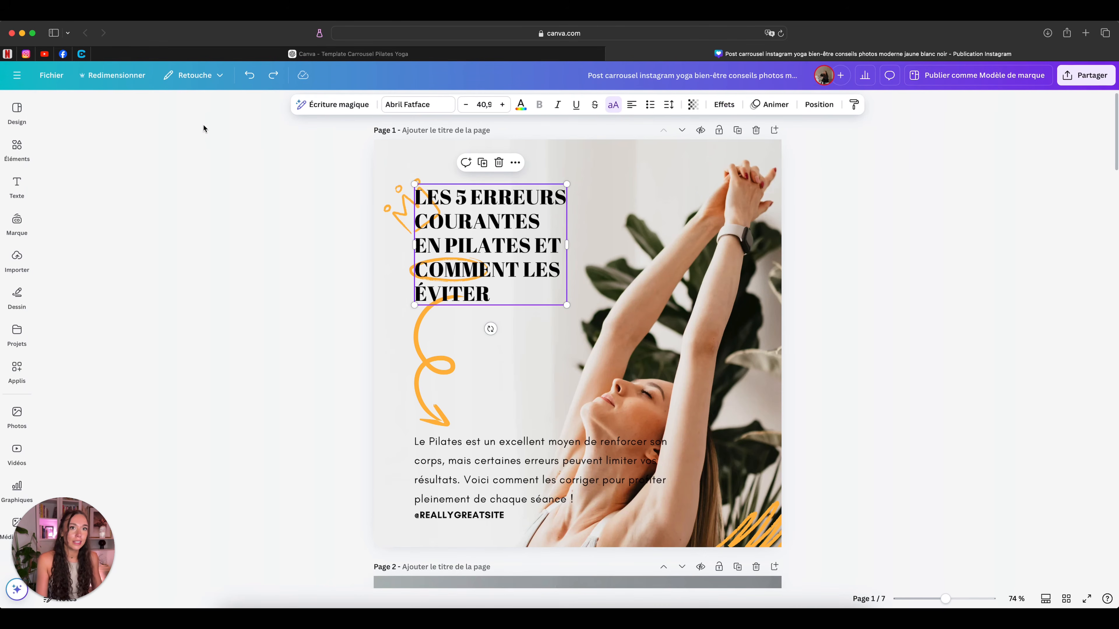
- Apply the brown-toned Roxborough and Montserrat style combination to the cover page and shuffle its colours to a dark brown title with ochre ornaments
left_click(22, 109)
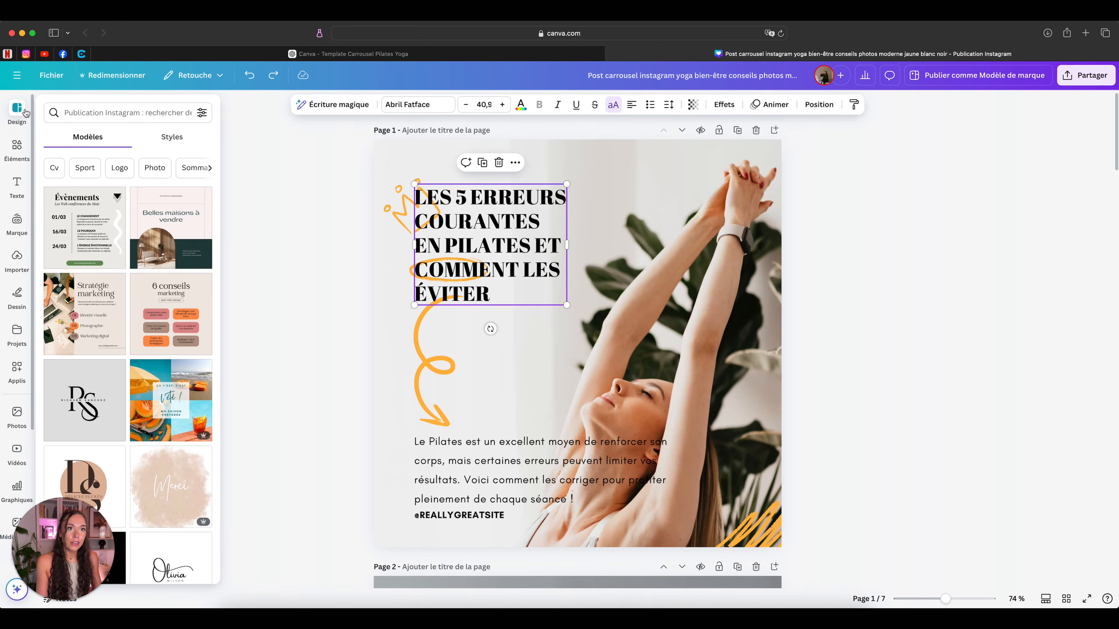
left_click(172, 136)
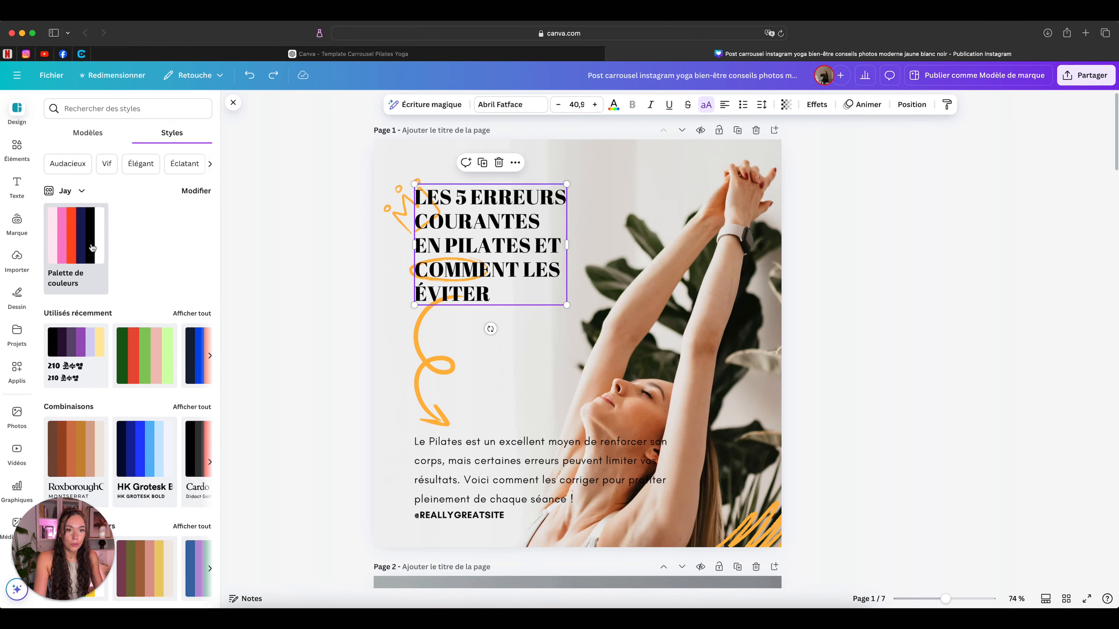
scroll(93, 247, "down", 5)
scroll(152, 310, "right", 2)
scroll(152, 310, "left", 2)
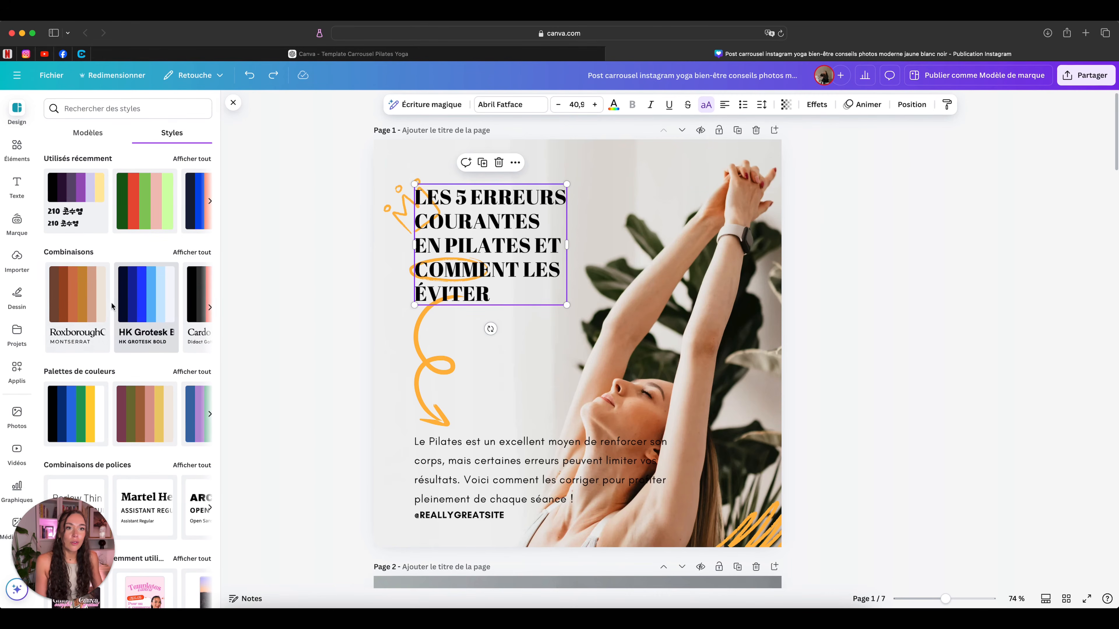
left_click(77, 314)
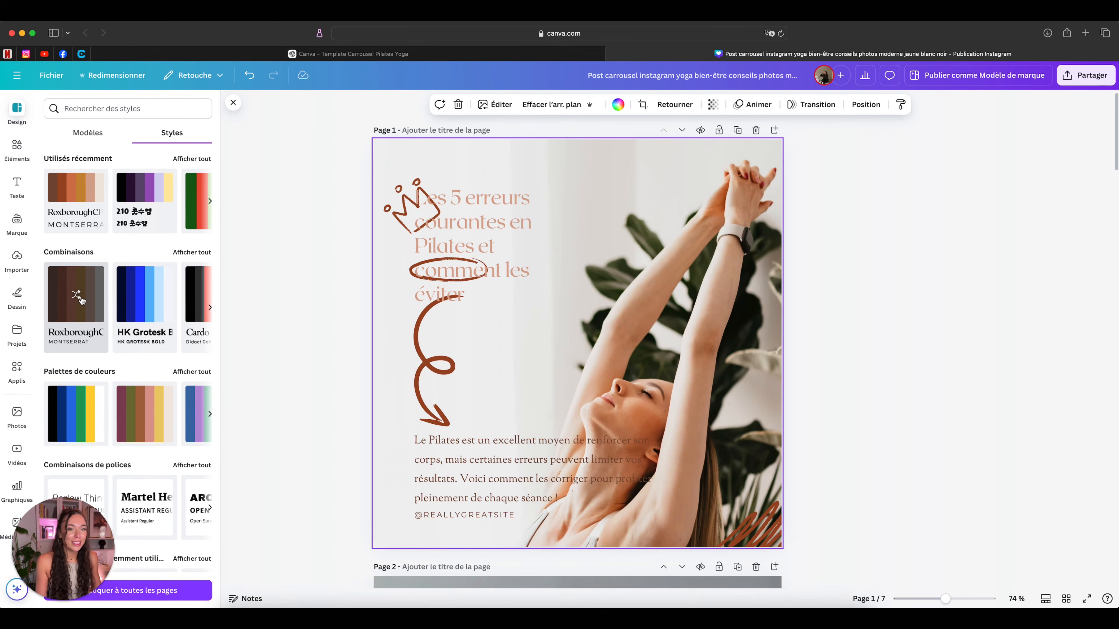
left_click(81, 299)
left_click(81, 299)
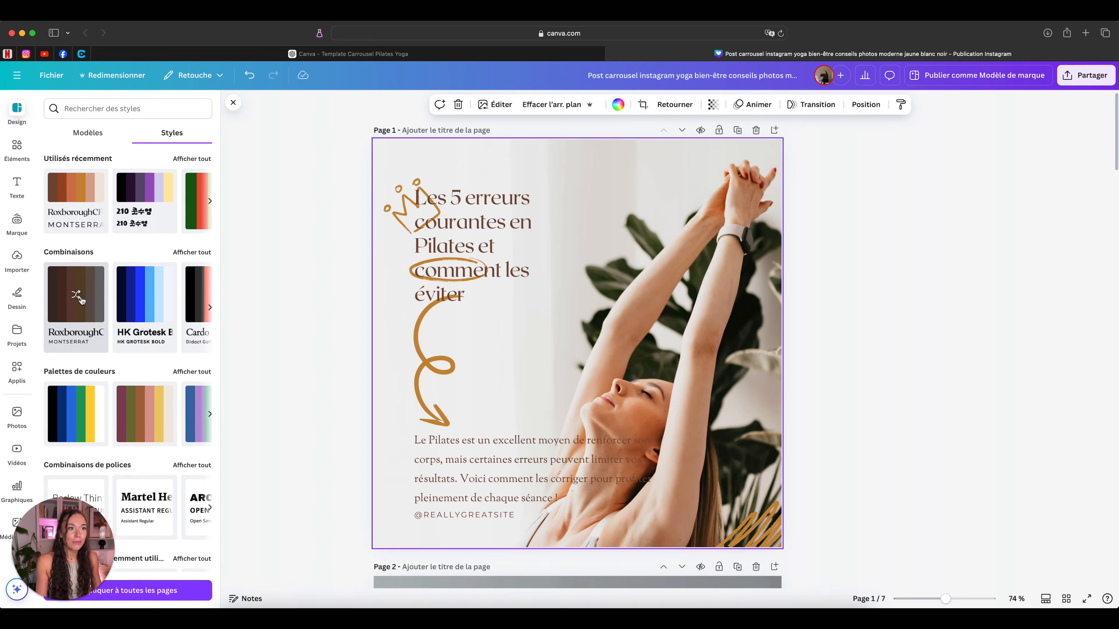
- Shuffle the cover's brown palette to a salmon title with rust ornaments, apply the style to all pages and check them in an overview
left_click(81, 299)
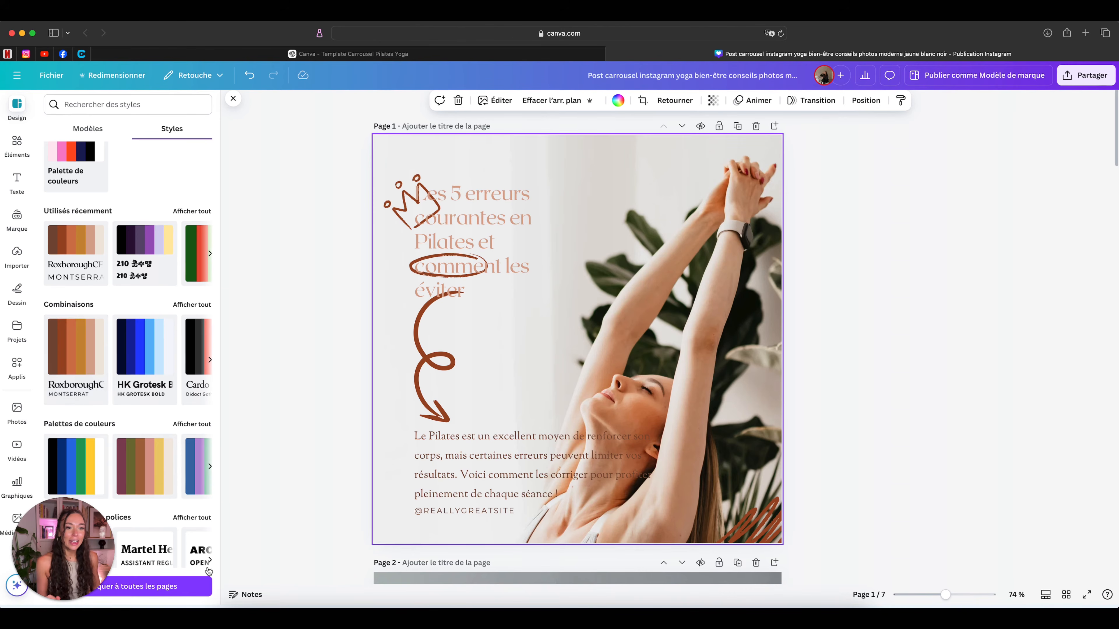
left_click(162, 591)
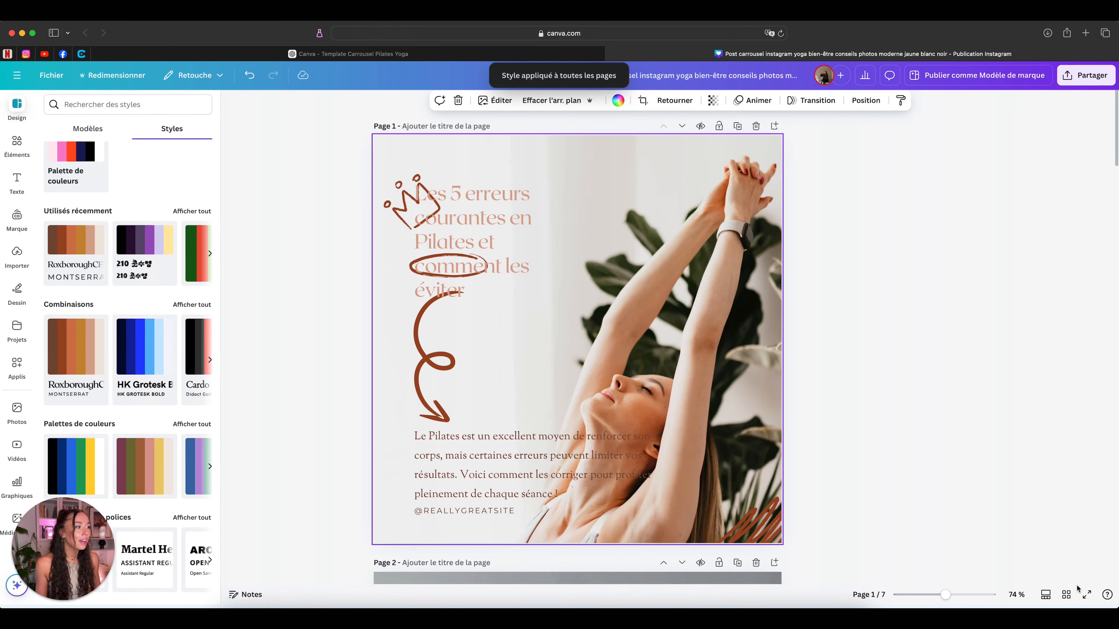
left_click(1066, 594)
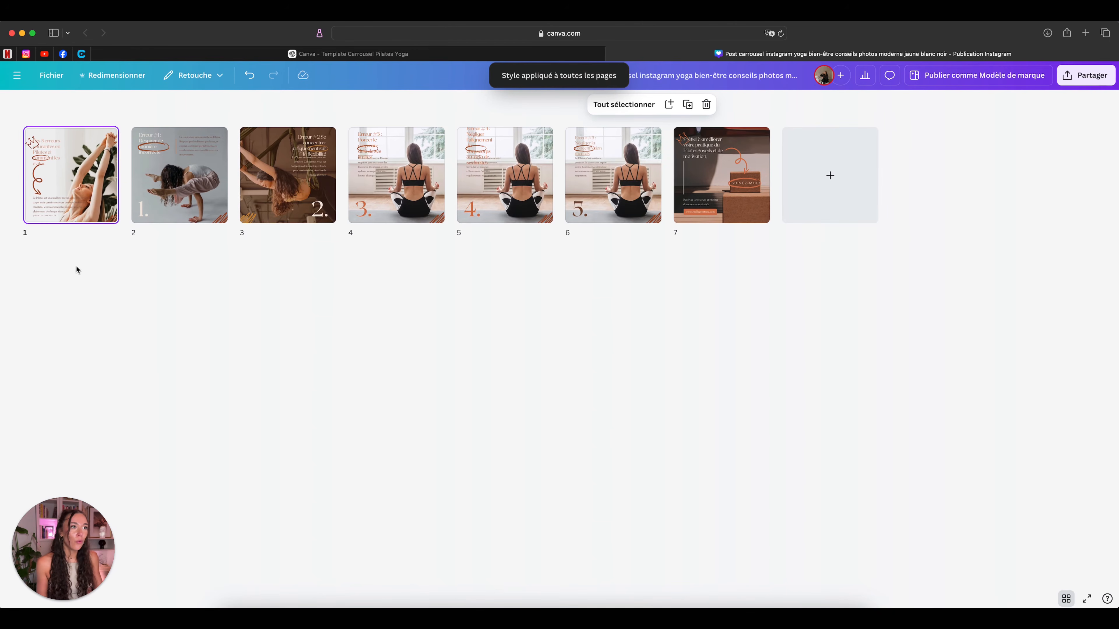
double_click(110, 204)
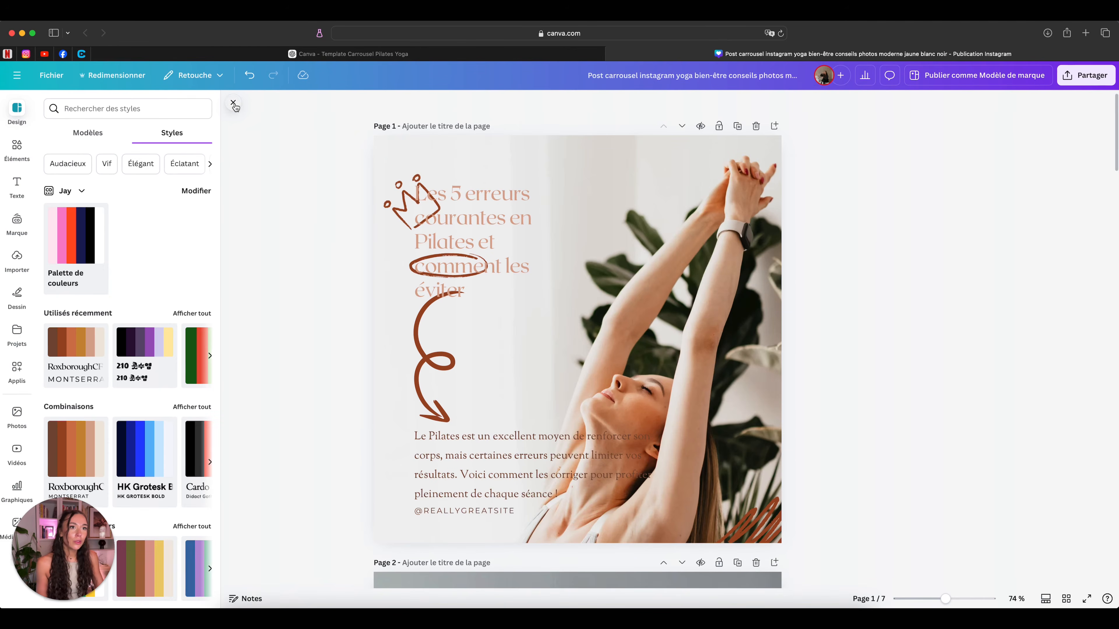
left_click(234, 103)
- Widen the cover title across the page, make it bold and colour it rust brown #9b4922
left_click(480, 229)
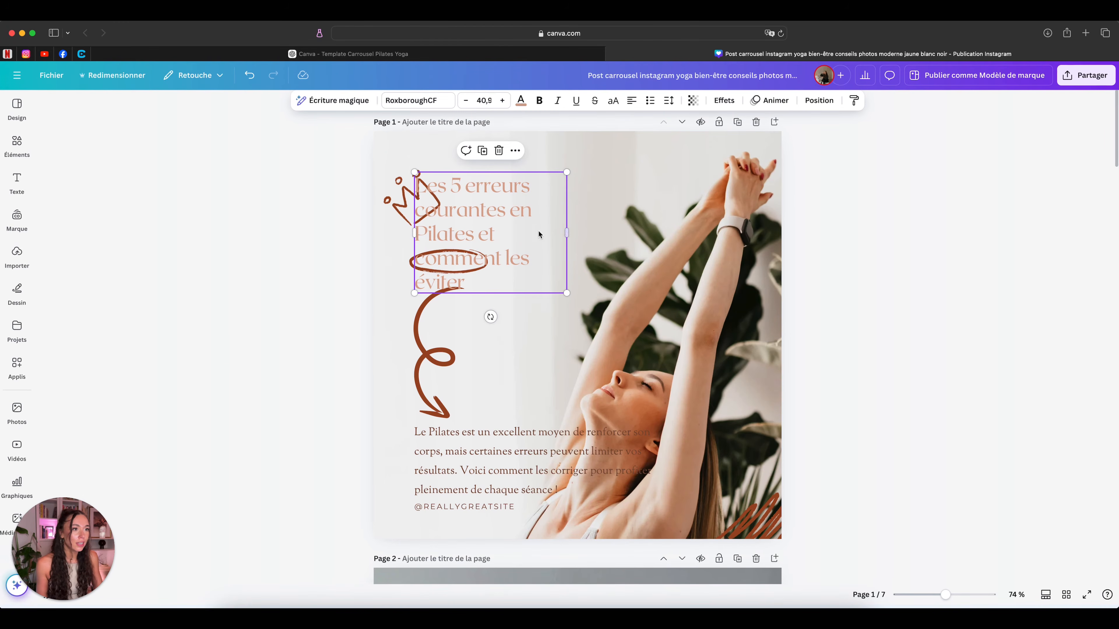
left_click_drag(566, 233, 711, 188)
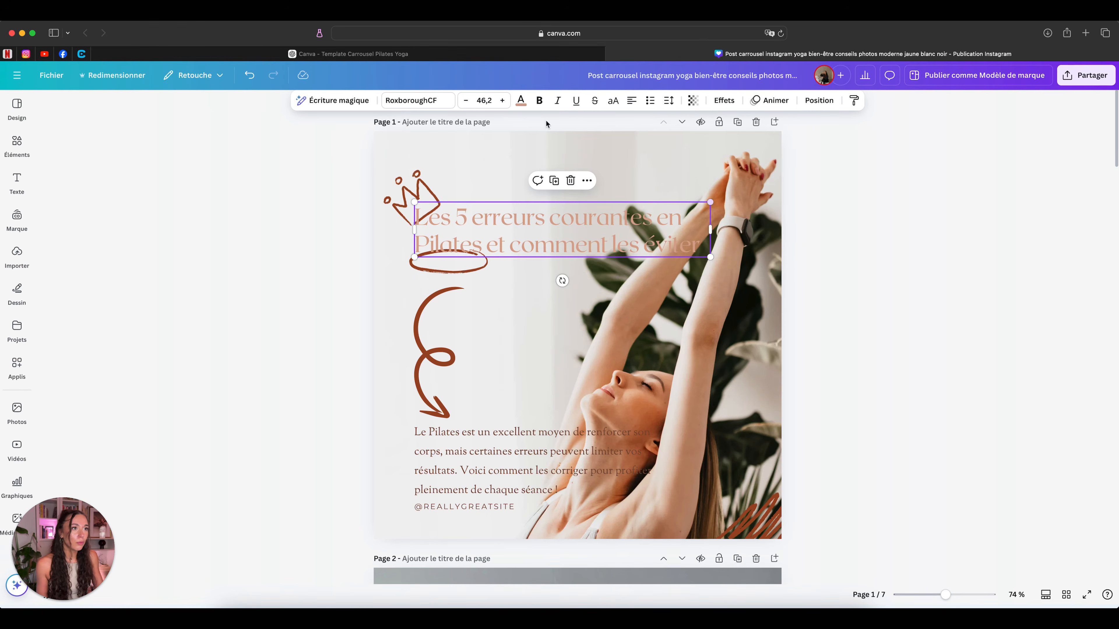
left_click(538, 101)
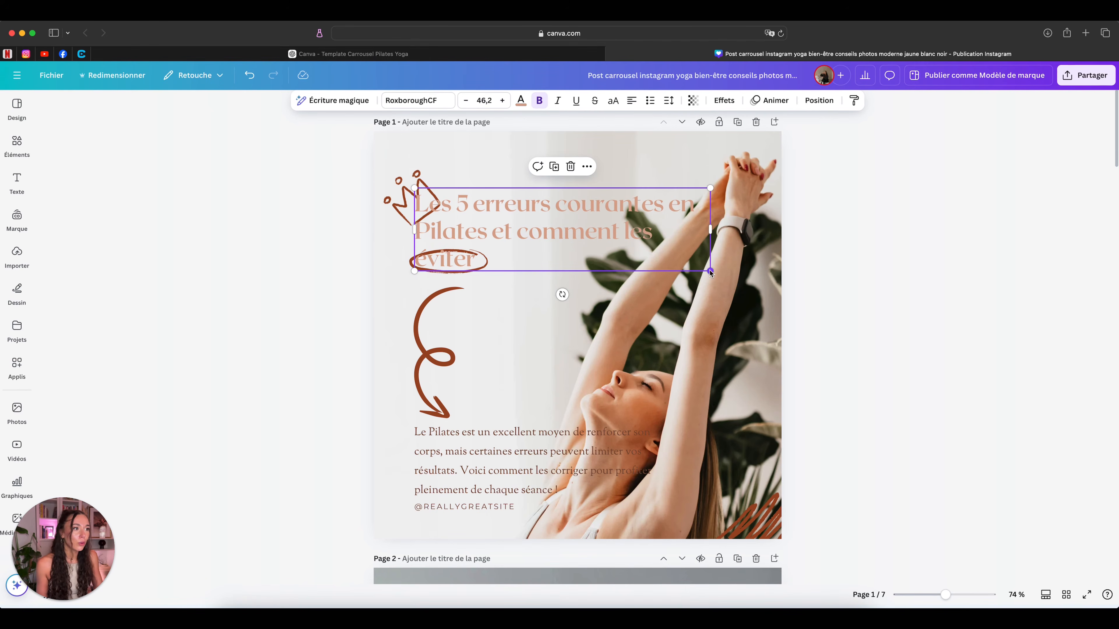
left_click_drag(708, 238, 728, 232)
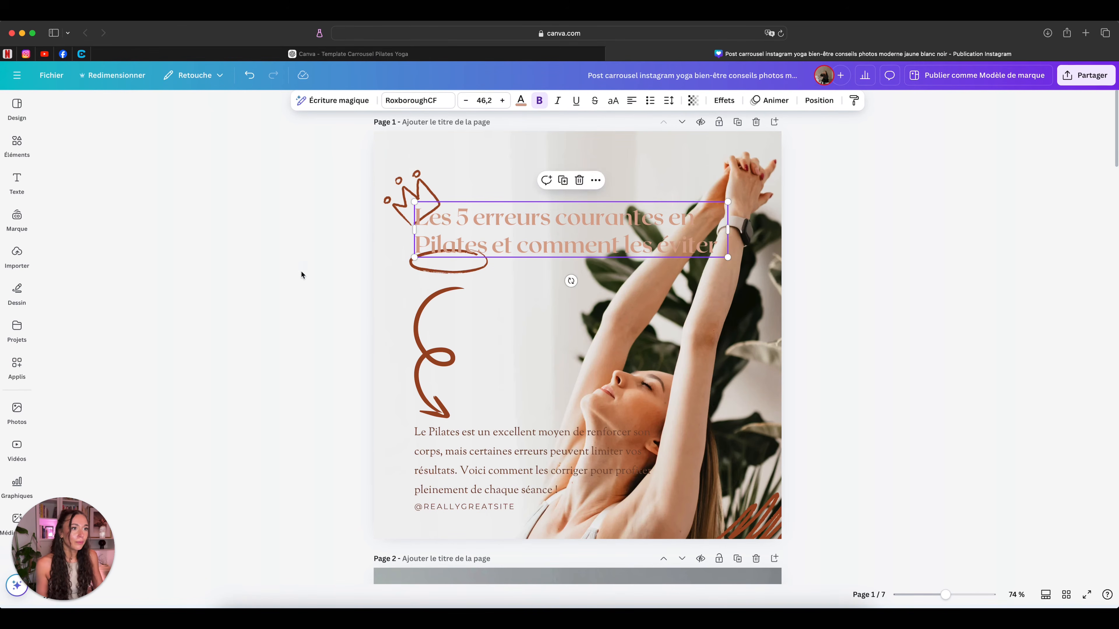
left_click(520, 101)
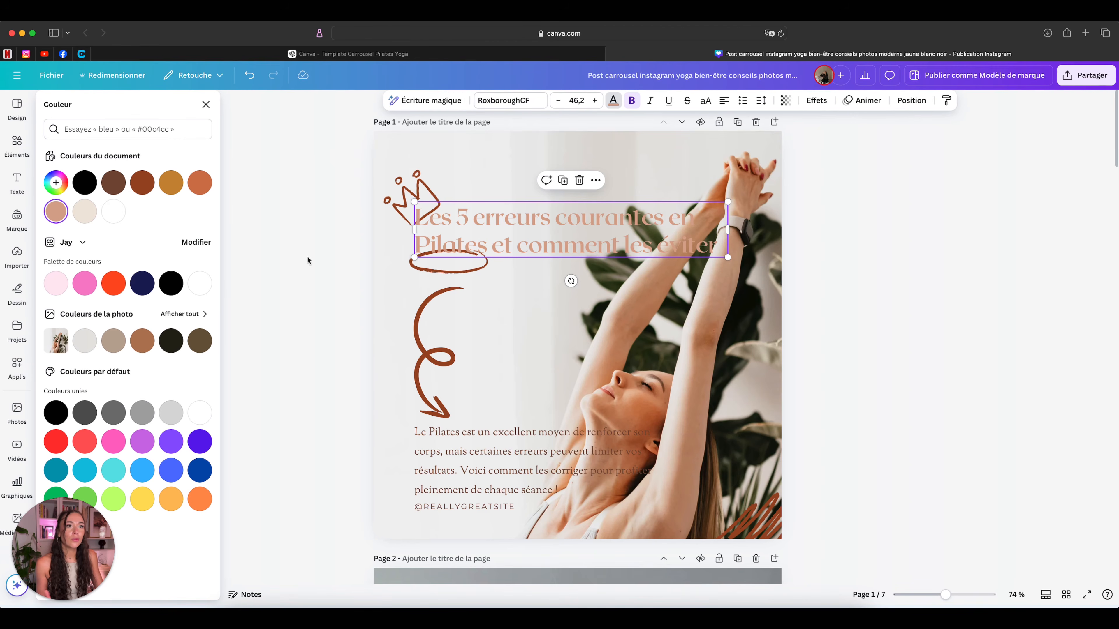
left_click(135, 184)
- Recolour the cover's crown, oval and curly arrow to ochre
mouse_move(350, 186)
left_mouse_down()
mouse_move(411, 293)
mouse_move(392, 267)
left_mouse_up()
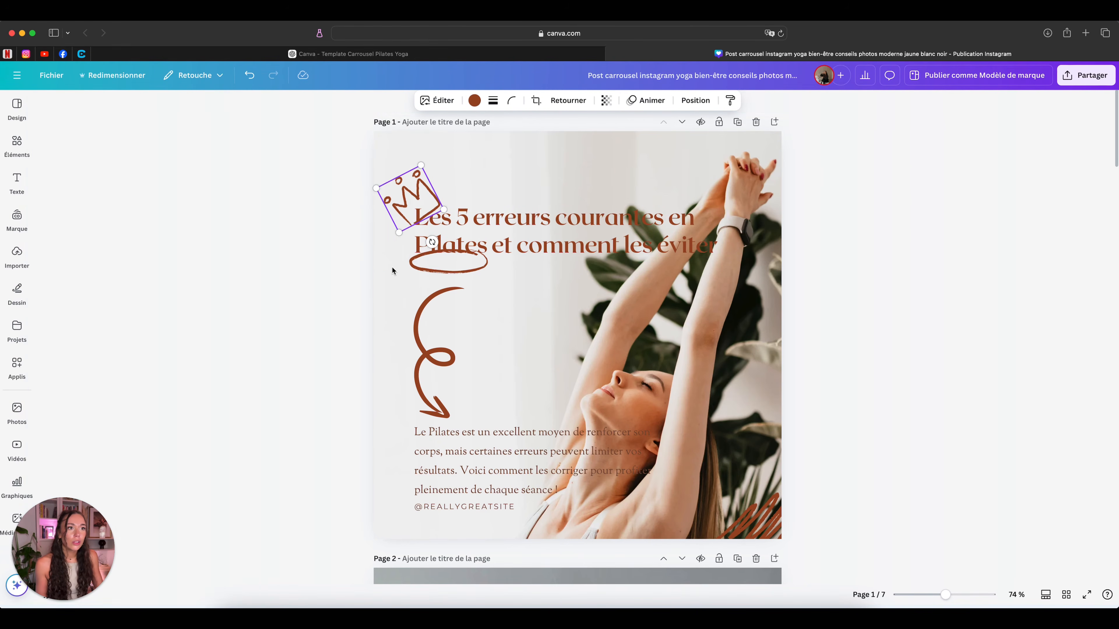
left_click(475, 100)
left_click(171, 182)
left_click(475, 261)
left_click(171, 182)
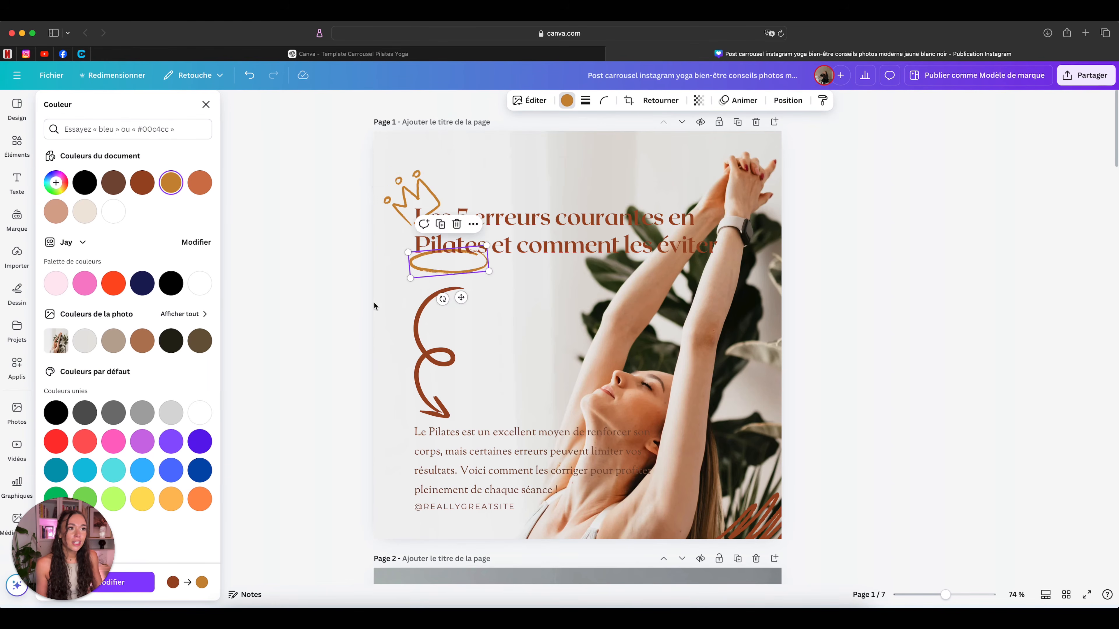
left_click(415, 326)
left_click(113, 183)
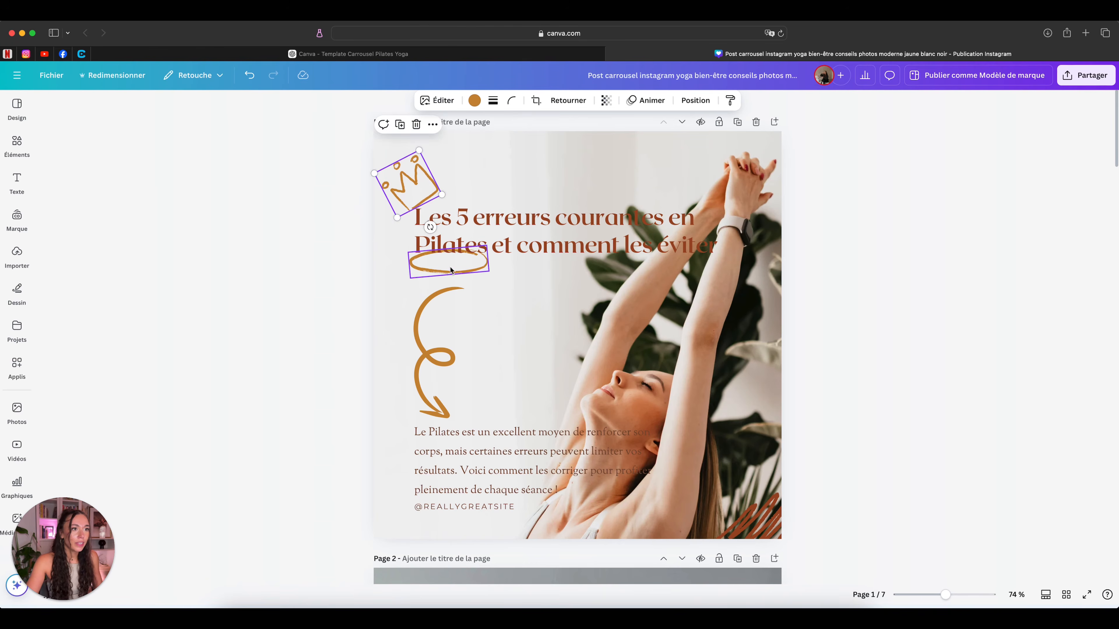
- Place the cover's oval around "5 erreurs" and recolour the arrow light salmon, positioning it between the title and the subtitle
left_click(453, 269)
left_click_drag(452, 268, 491, 218)
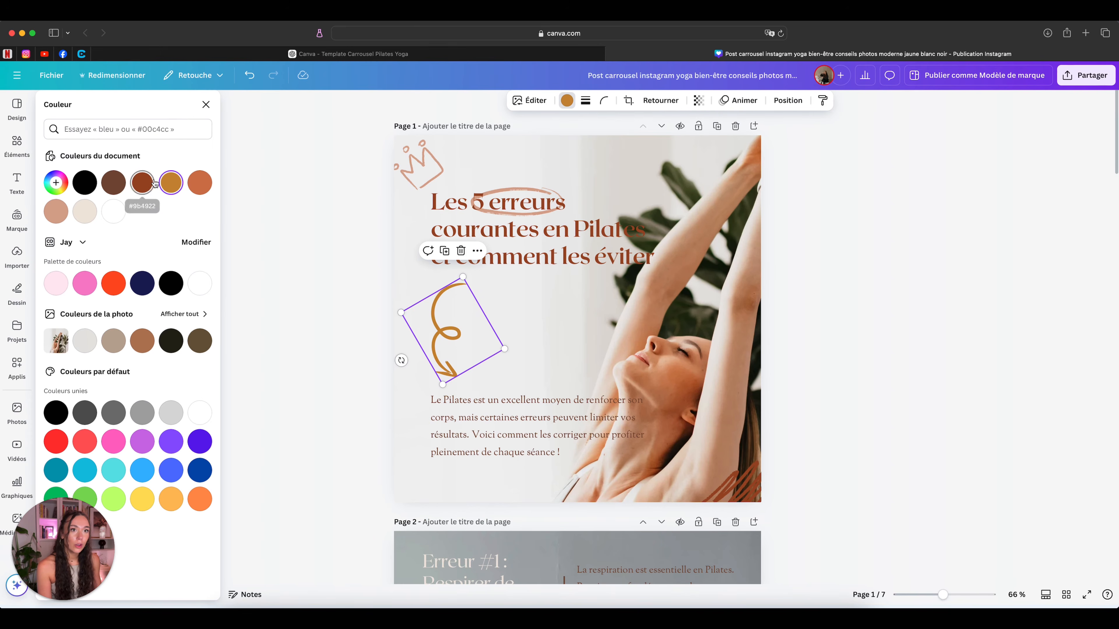
left_click(55, 211)
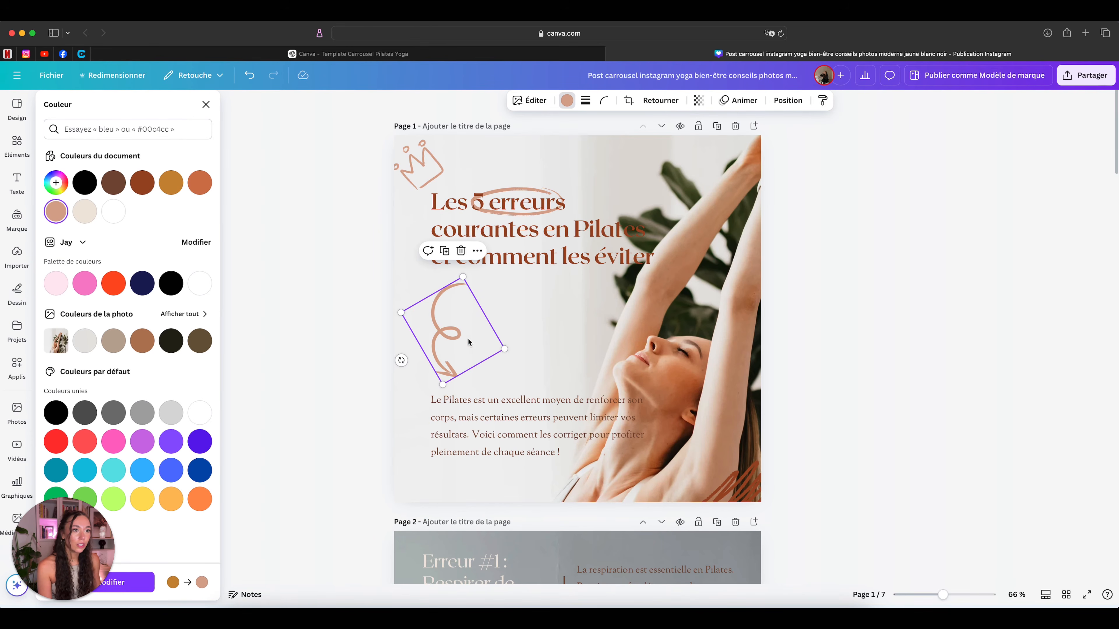
left_click_drag(466, 342, 474, 333)
double_click(421, 374)
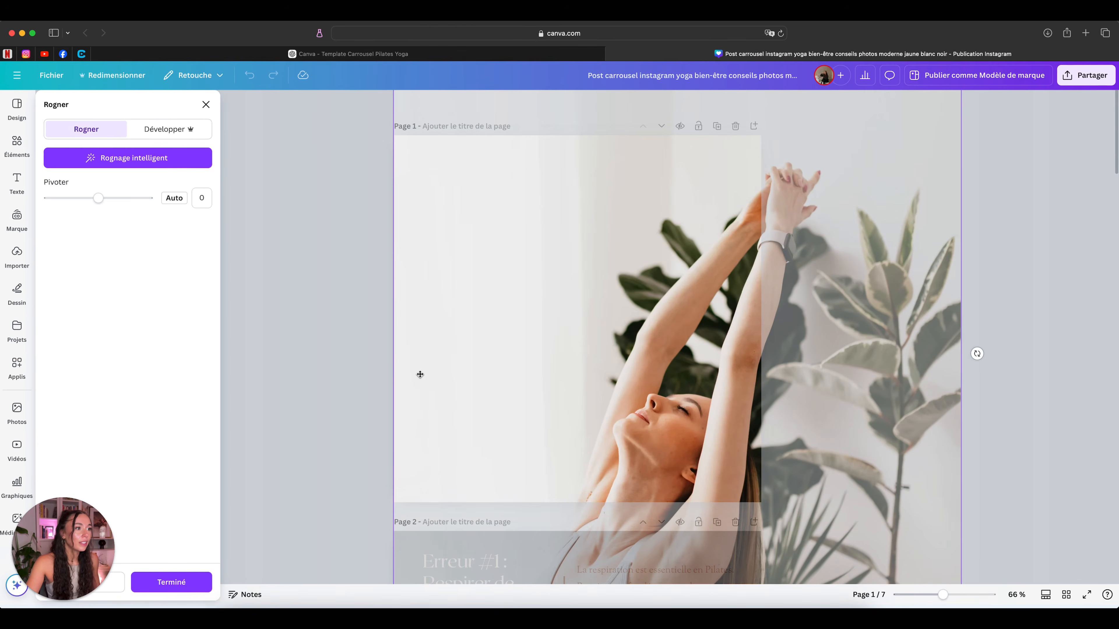
left_click(350, 374)
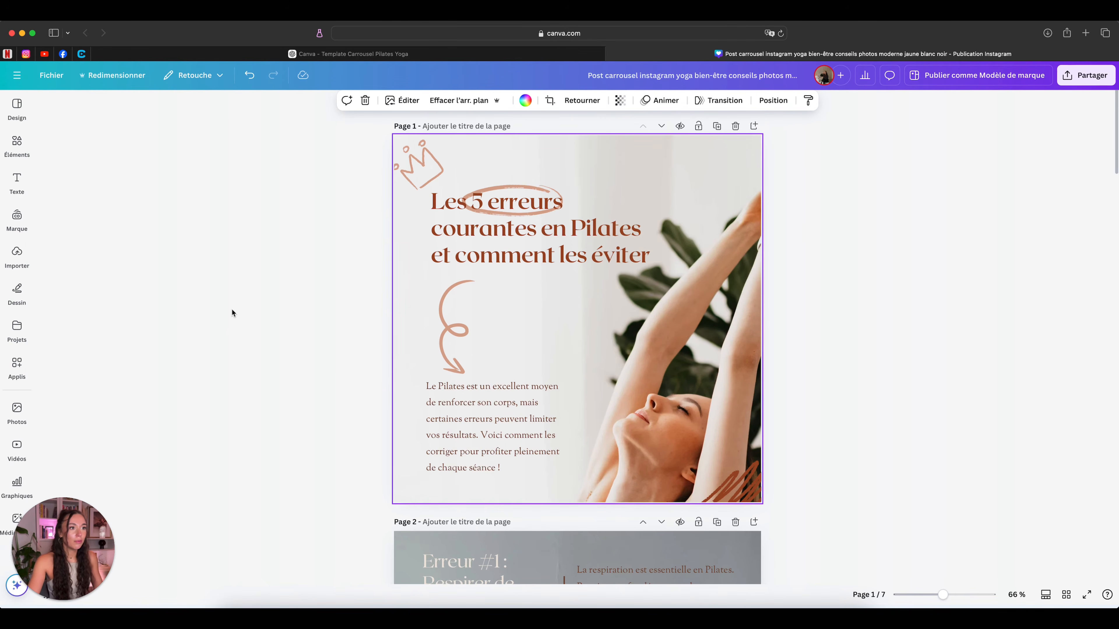
- Separate "Erreur #1 :" from the rest of page 2's title with a line break and move the oval around it
scroll(231, 312, "down", 10)
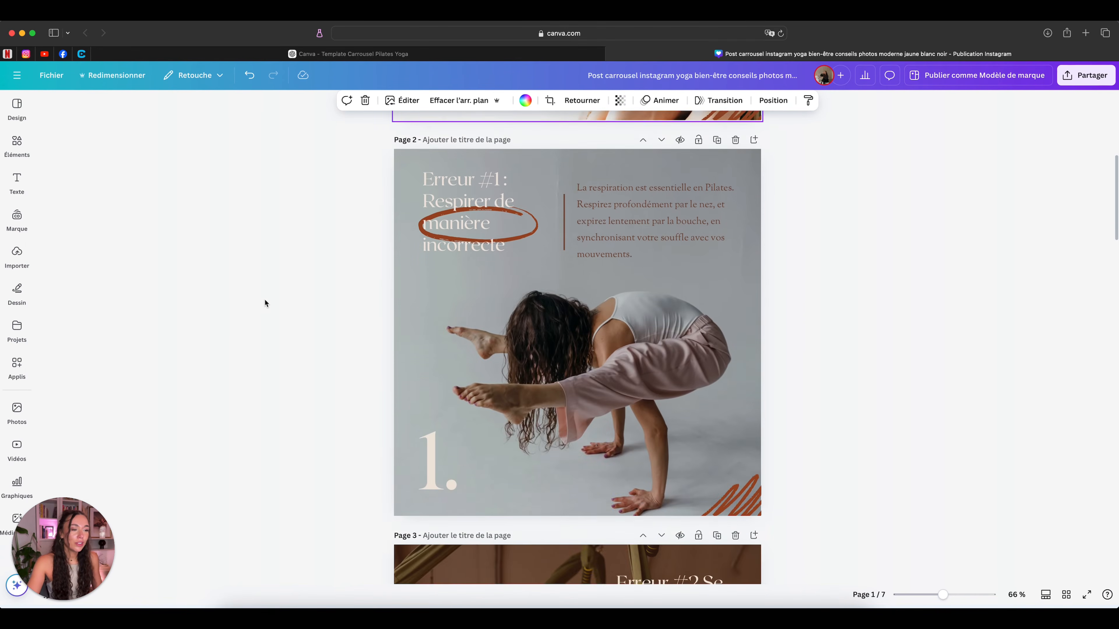
left_click(529, 223)
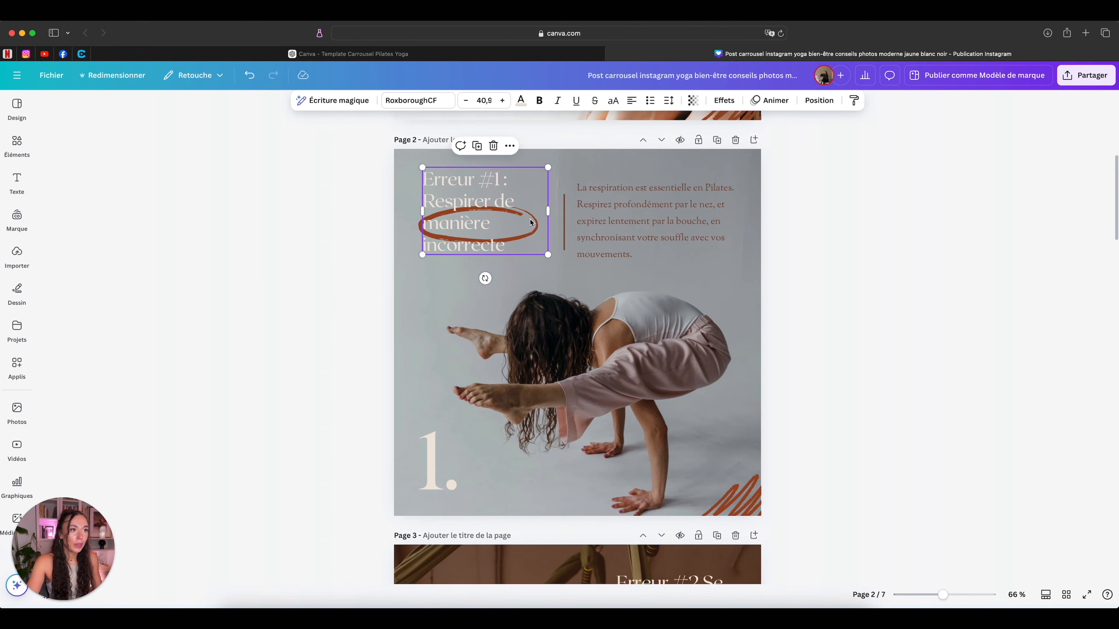
mouse_move(553, 215)
left_mouse_down()
mouse_move(581, 215)
mouse_move(564, 215)
left_mouse_up()
key("Return")
left_click(353, 256)
left_click(525, 231)
left_click(352, 245)
left_click_drag(417, 223, 458, 237)
left_click_drag(458, 237, 458, 250)
left_click(350, 251)
- Shift page 2's body text and its vertical line slightly left, enlarge them a little and colour the text white
left_click_drag(701, 213, 688, 212)
left_click_drag(723, 260, 734, 265)
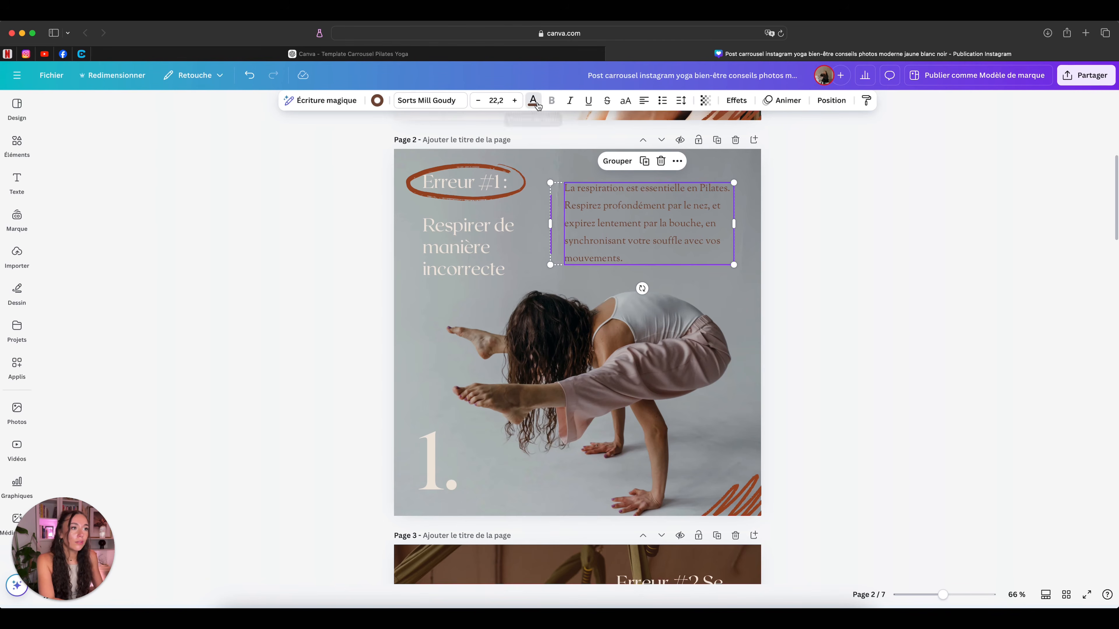
left_click(533, 100)
left_click(190, 289)
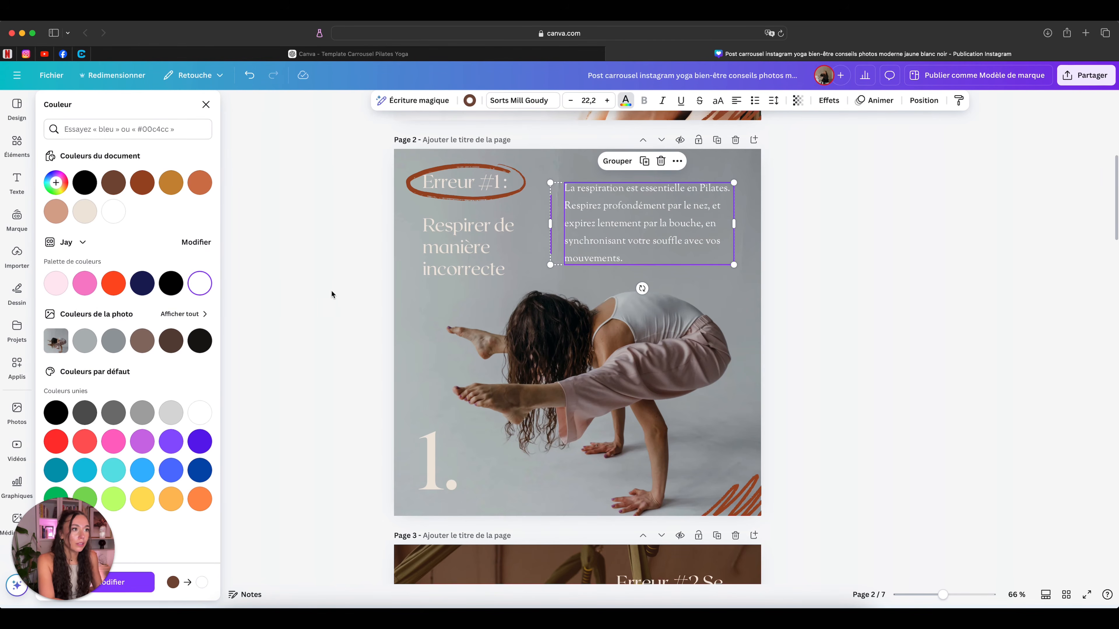
left_click(327, 292)
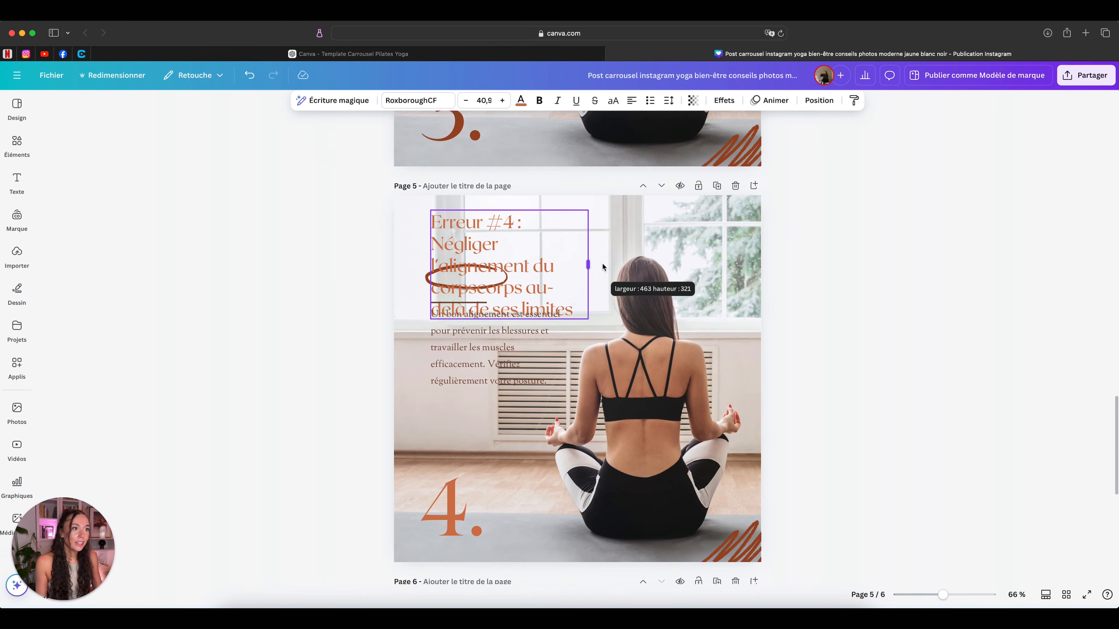
- Widen page 5's title box and put "Erreur #4 :" on its own line
left_click_drag(589, 264, 665, 264)
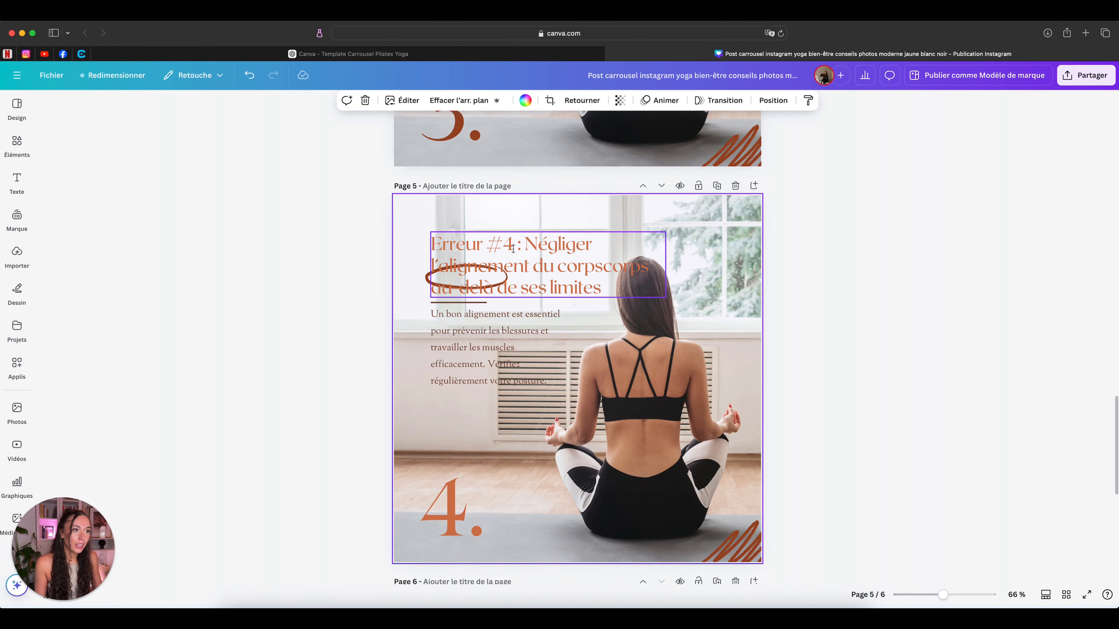
left_click(523, 244)
key("Return")
left_click(393, 288)
left_click(581, 274)
left_click_drag(672, 265, 716, 273)
- Move the oval on page 5 up around "Erreur #4 :" and enlarge it to enclose the words
left_click(427, 285)
left_click_drag(427, 284, 426, 248)
mouse_move(505, 224)
left_mouse_down()
mouse_move(551, 204)
mouse_move(512, 237)
left_mouse_up()
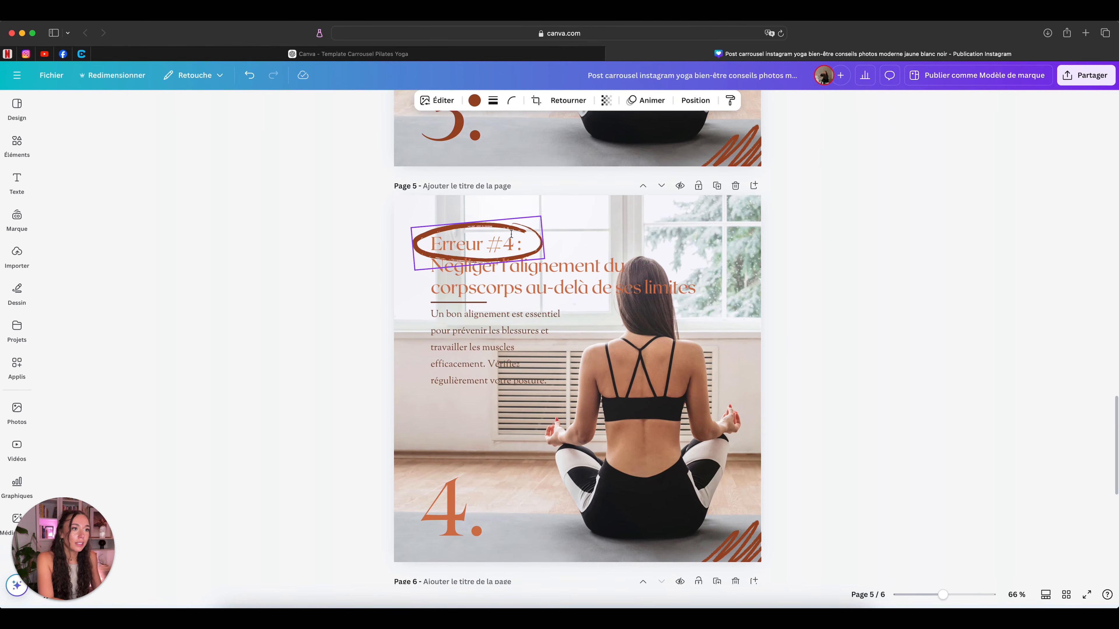
left_click(368, 403)
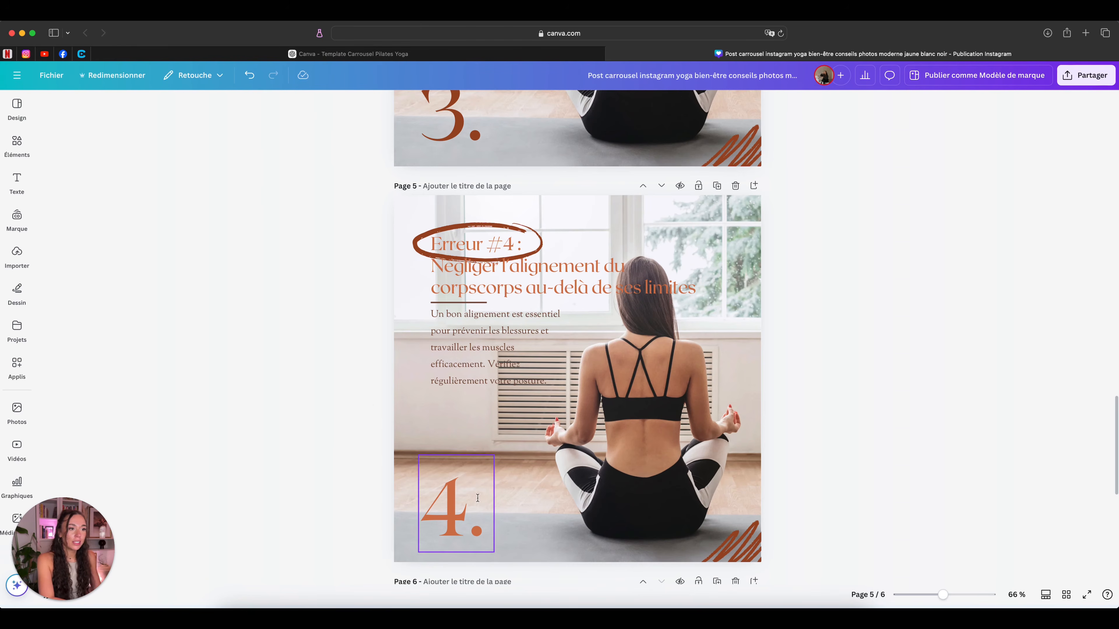
- Search the photos for "pilates" and replace page 5's background with the picture of the woman in mint sportswear holding a mat
left_click(17, 412)
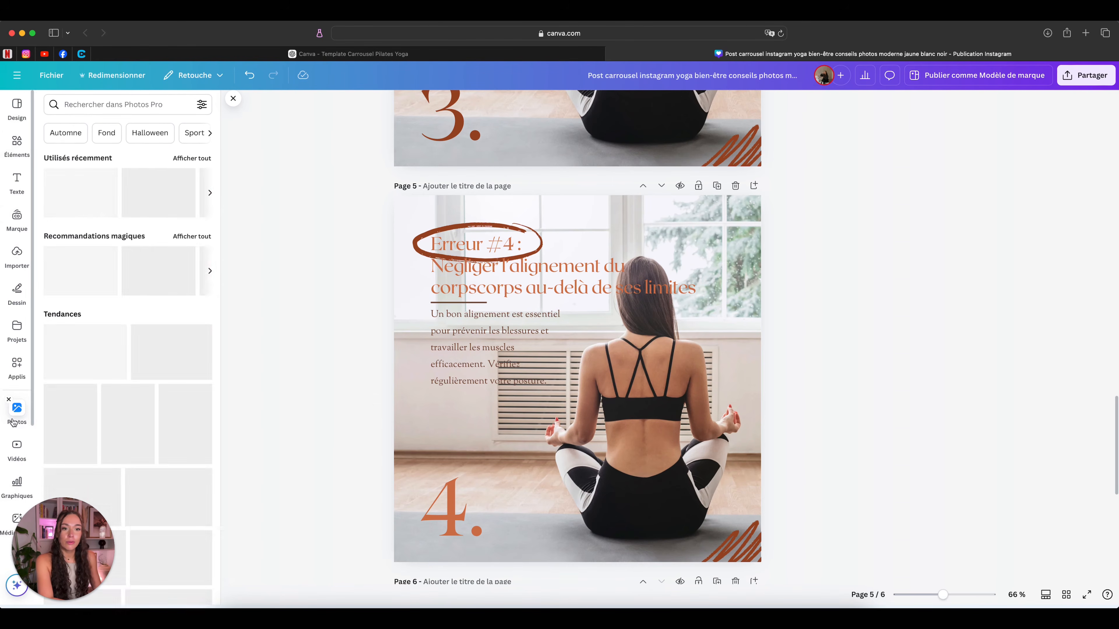
left_click(91, 104)
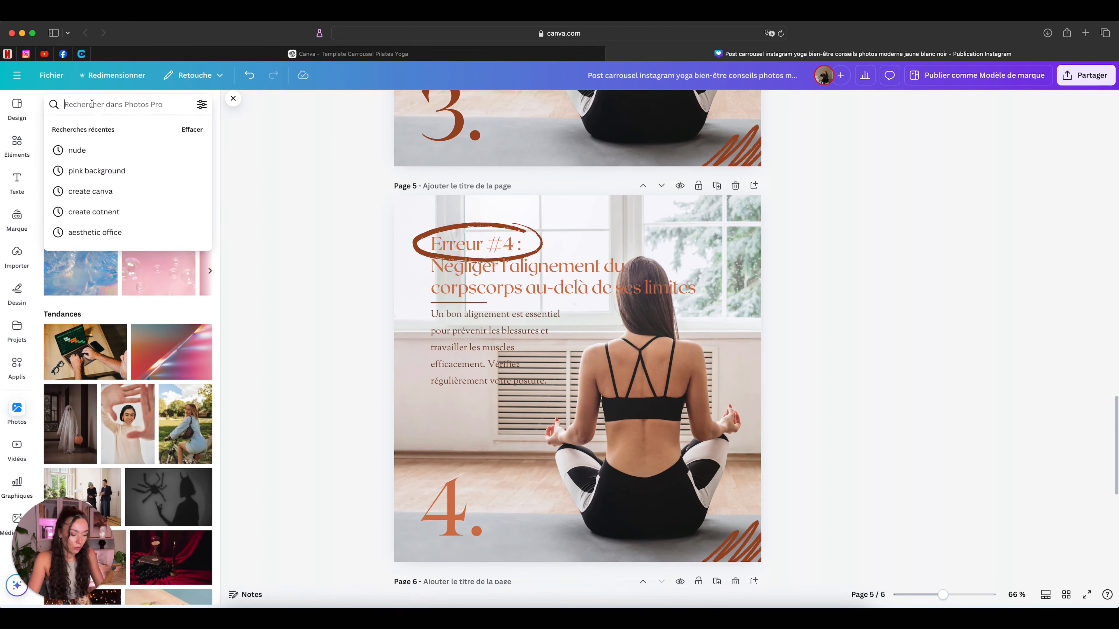
type("pilates")
key("Return")
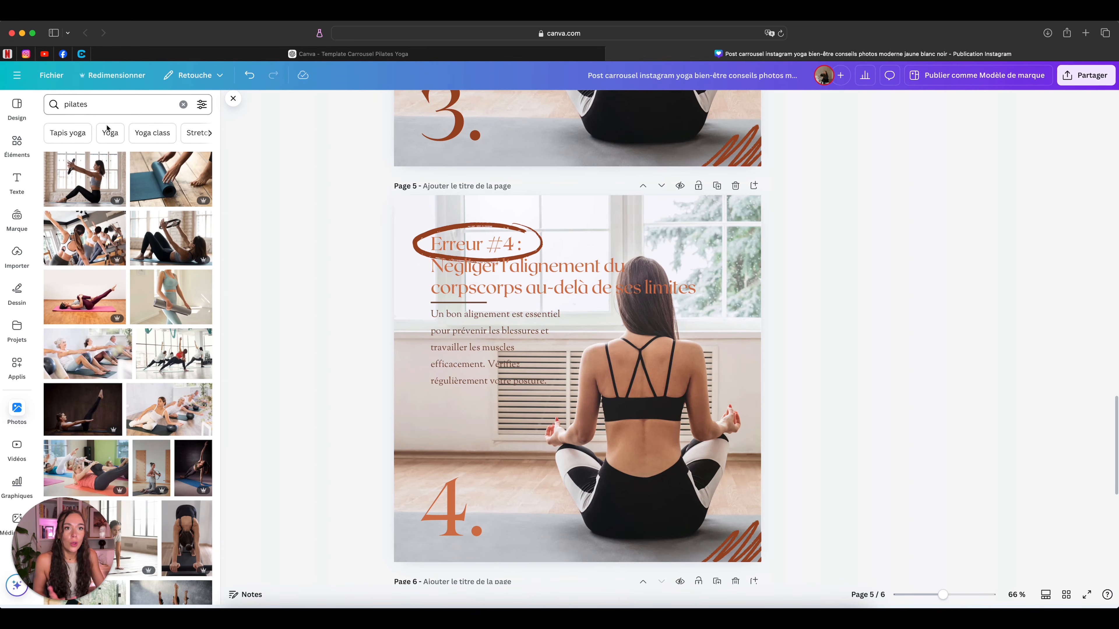
scroll(165, 246, "down", 1)
left_click_drag(341, 283, 625, 455)
- Shift page 5's background photo to the right within its frame so the woman stands beside the body text
double_click(627, 455)
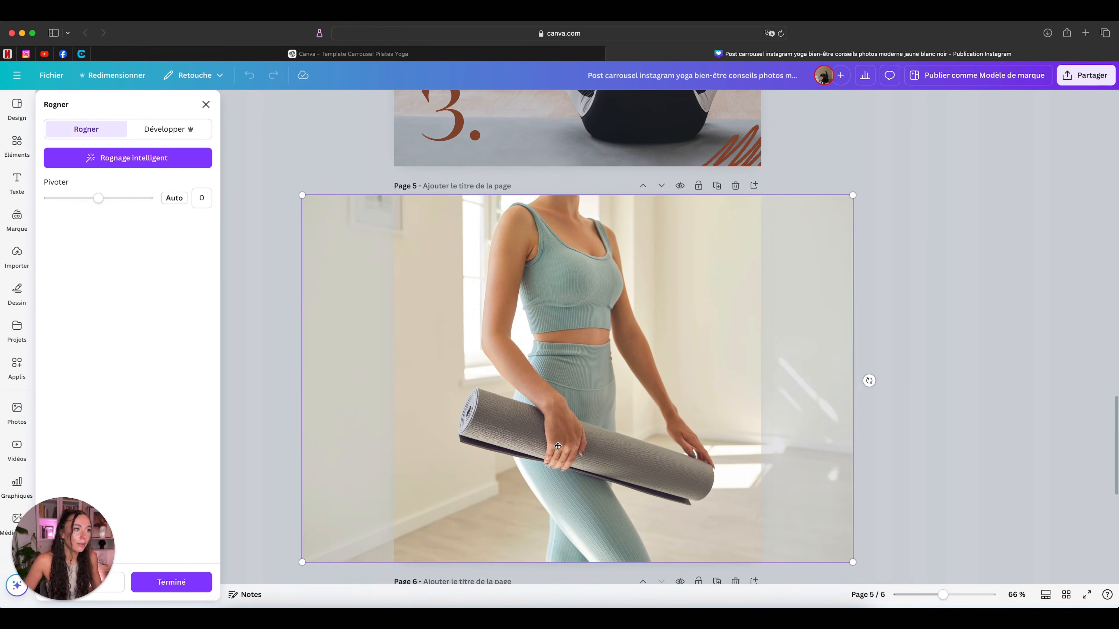
left_click_drag(557, 447, 652, 445)
left_click(382, 271)
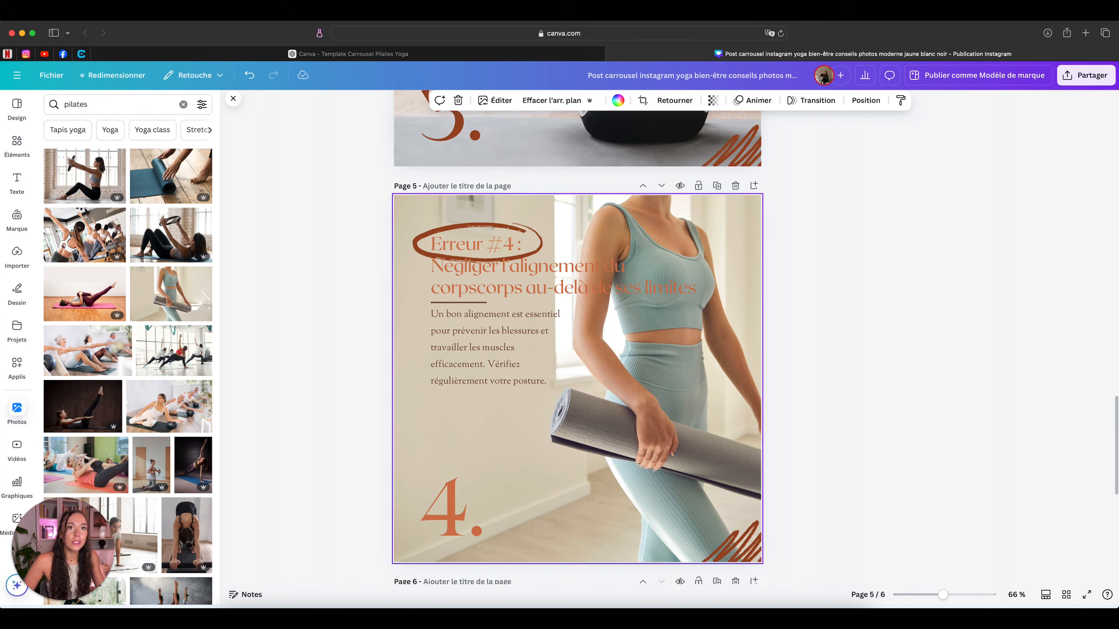
- Apply the brown Roxborough and Montserrat combination to page 5 and shuffle it to a dark brown title with a salmon oval
left_click(17, 106)
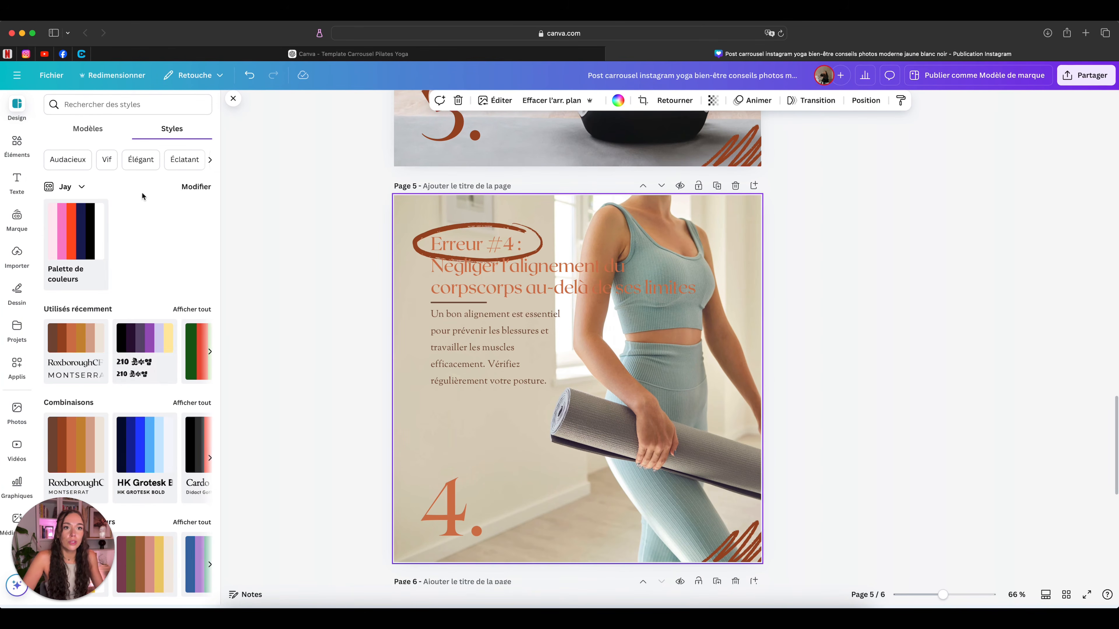
left_click(84, 446)
left_click(84, 445)
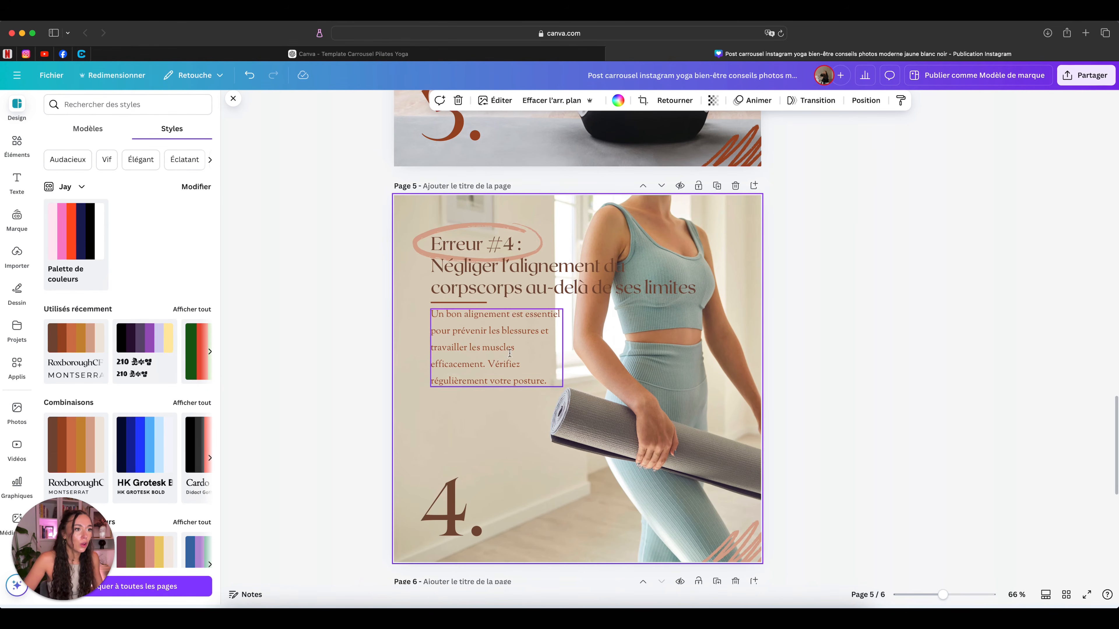
left_click_drag(523, 356, 520, 371)
- Apply the brown Roxborough and Montserrat style to page 6 of the carousel
scroll(365, 347, "down", 9)
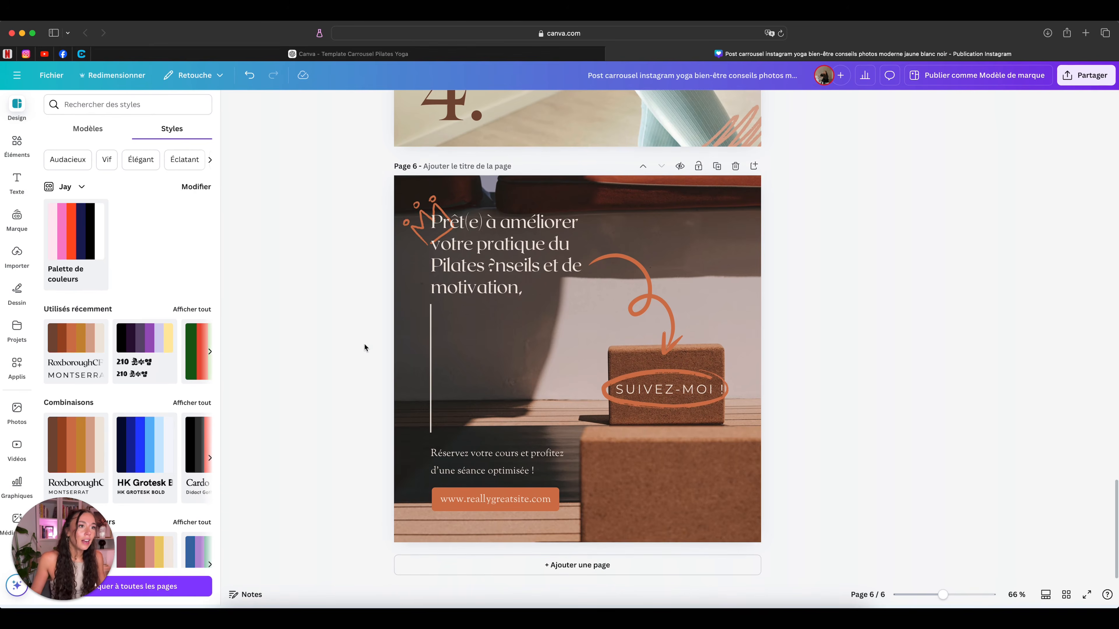
left_click(574, 256)
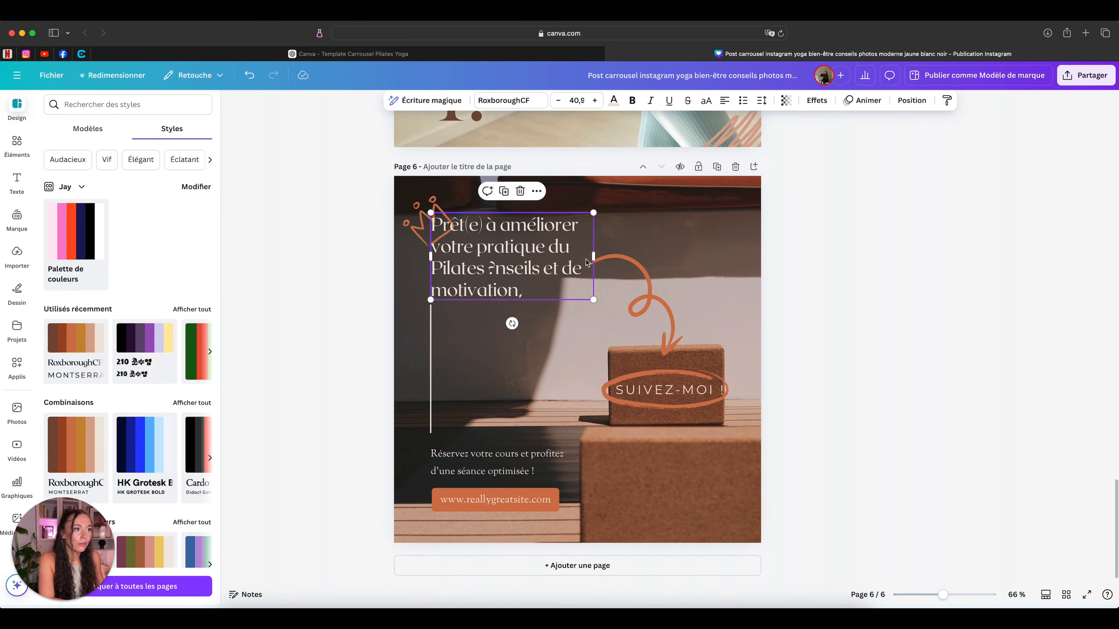
left_click(84, 353)
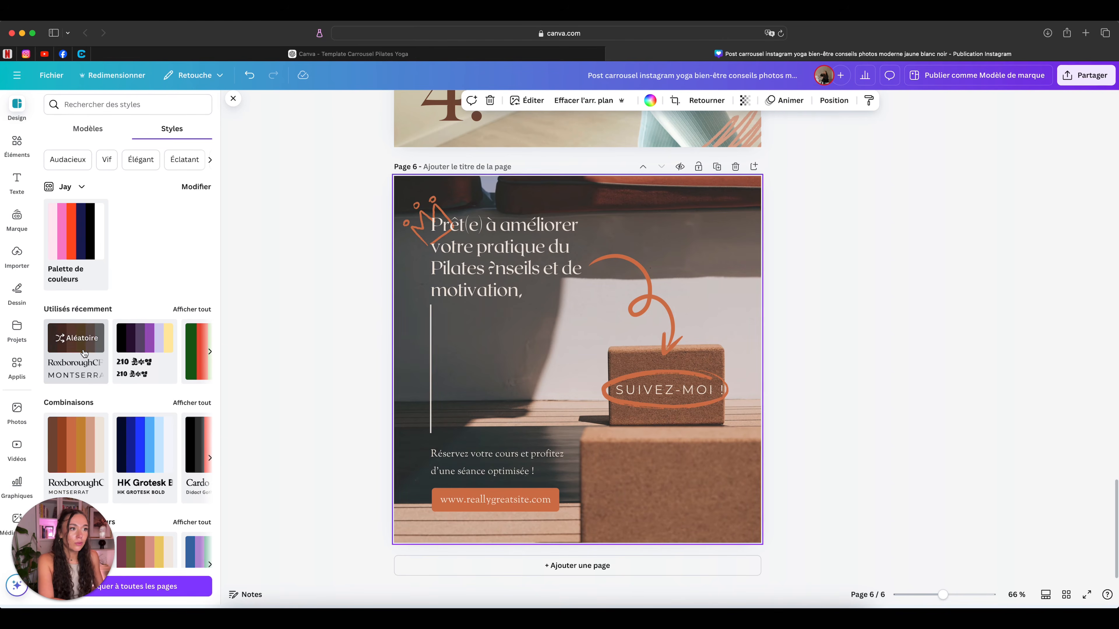
- Widen page 6's title text box, trim its text to end after "Pilates", and show all carousel pages in grid view
left_click(474, 254)
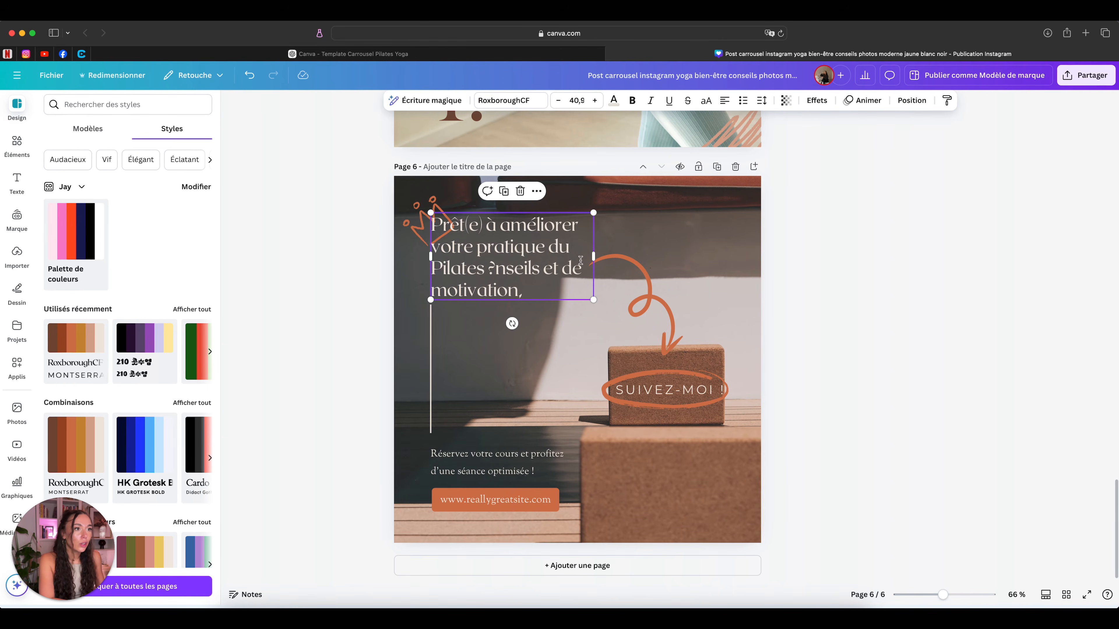
left_click_drag(592, 259, 642, 259)
left_click_drag(642, 259, 662, 259)
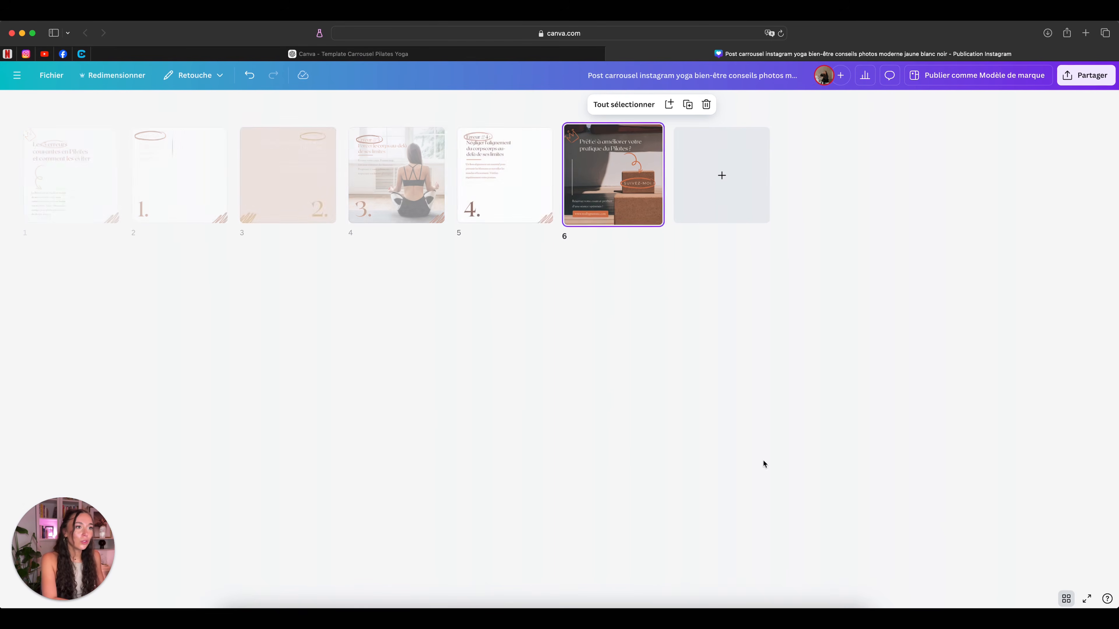
left_click(1066, 595)
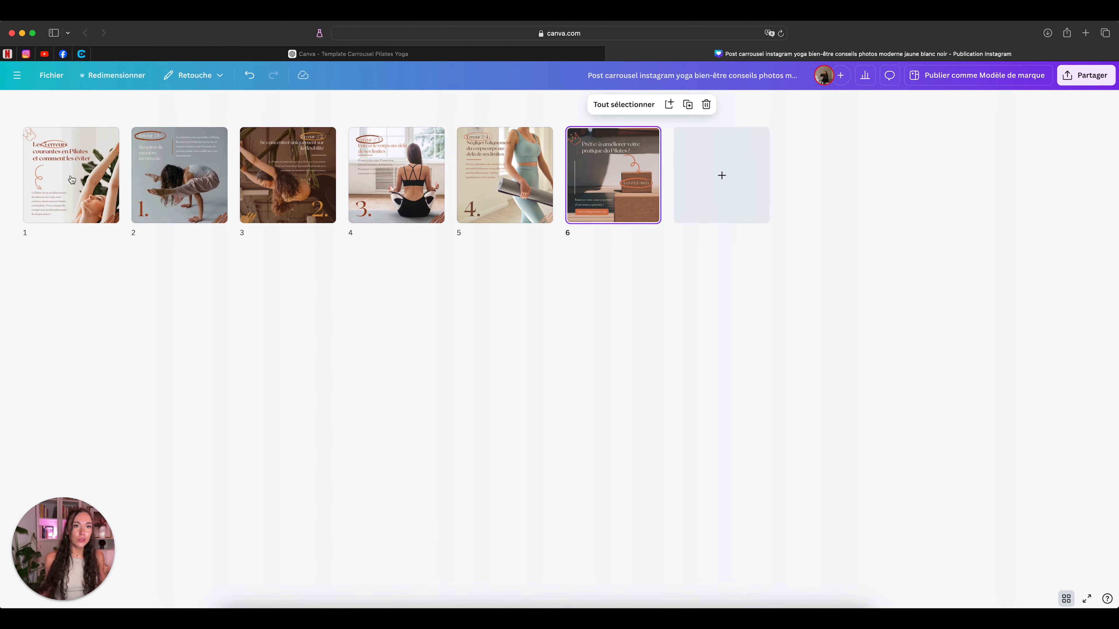
- Switch to the Canva GPT conversation in ChatGPT and open the suggested quote template "Post Instagram Citation Inspirante Minimaliste Coloré" in Canva
left_click(439, 55)
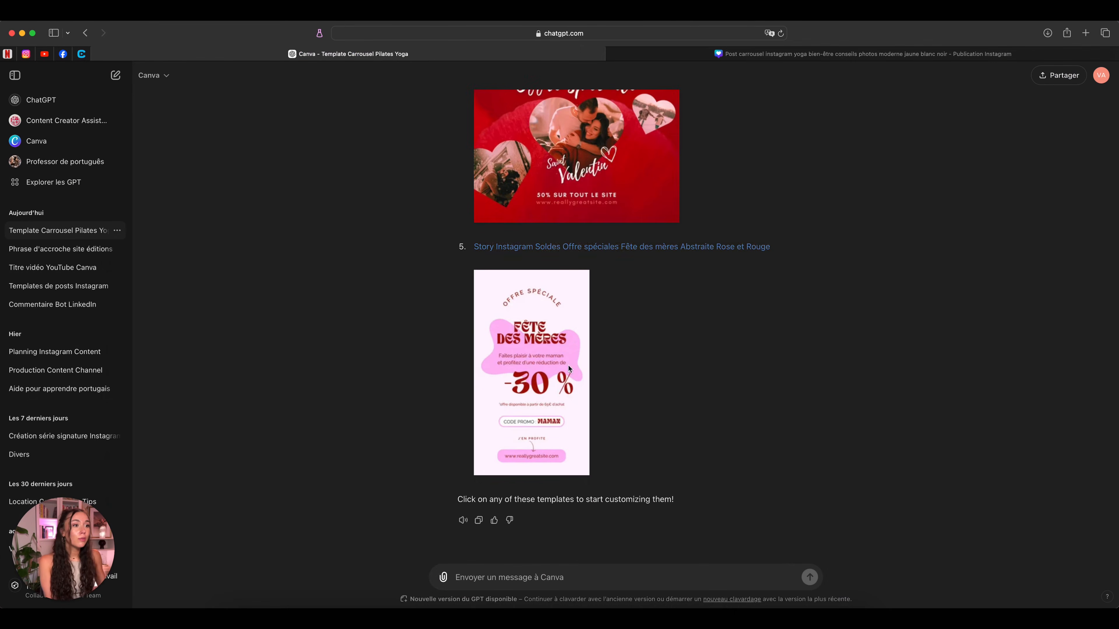
scroll(575, 399, "up", 5)
scroll(575, 399, "up", 15)
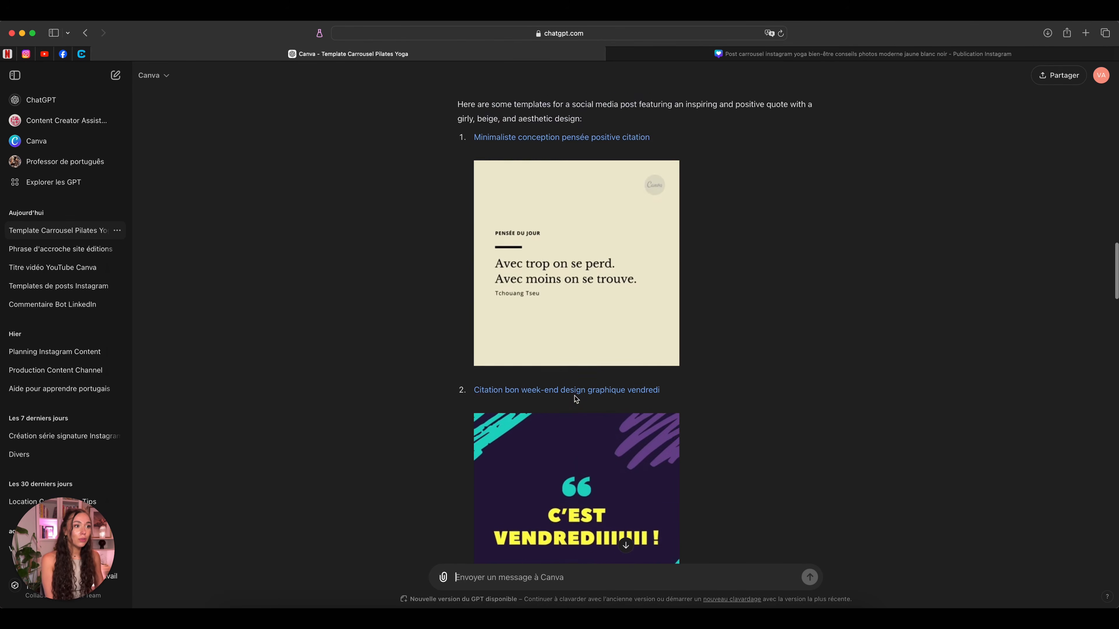
scroll(574, 395, "down", 10)
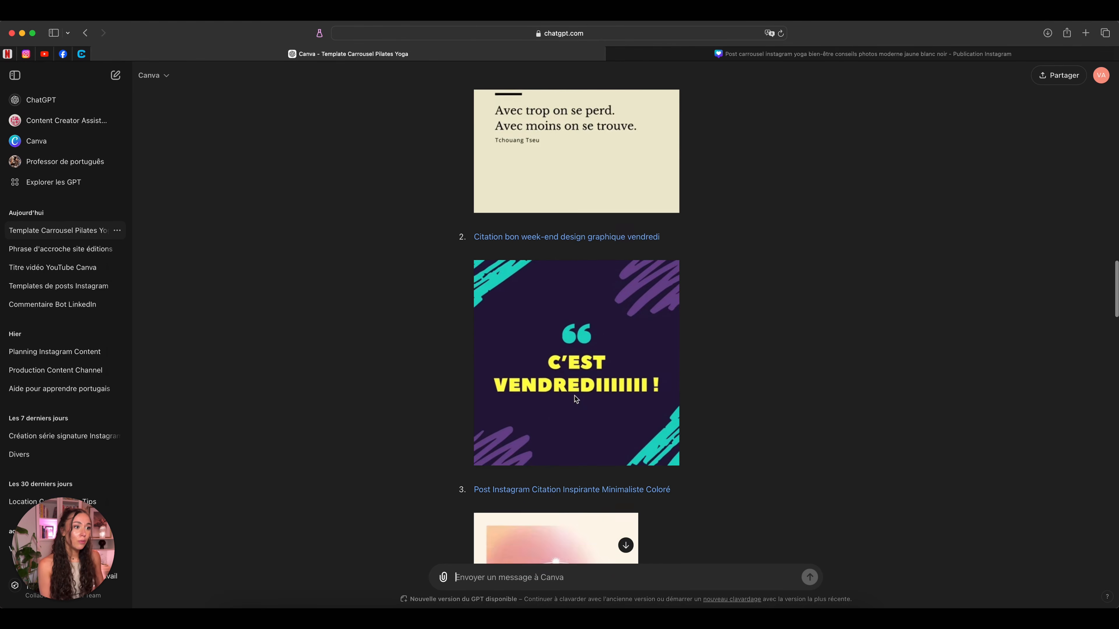
scroll(574, 395, "down", 10)
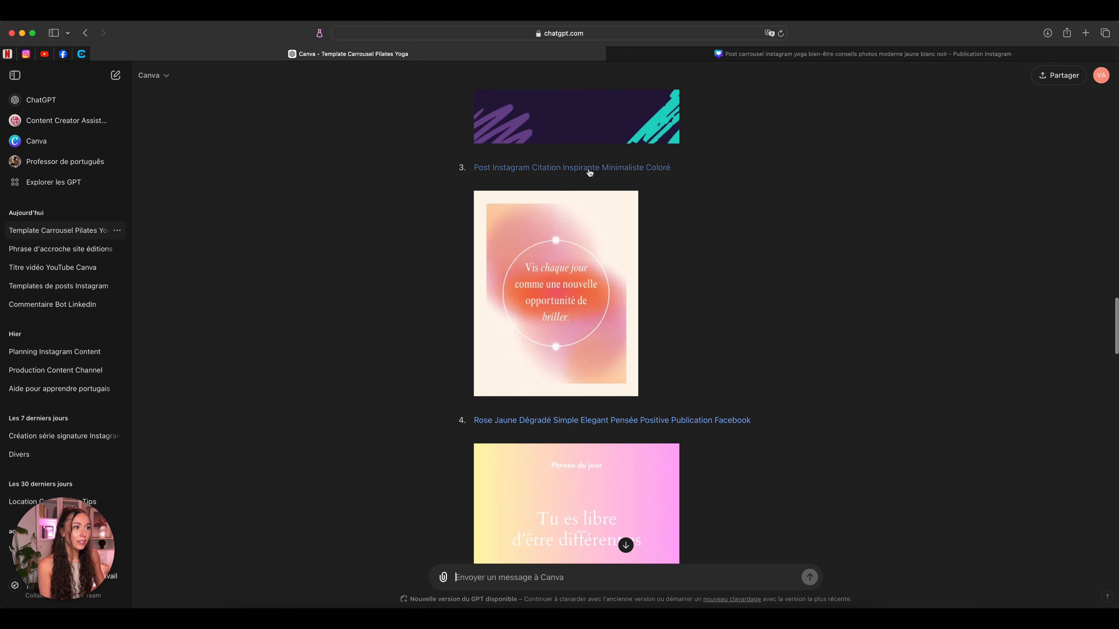
left_click(589, 171)
left_click(583, 304)
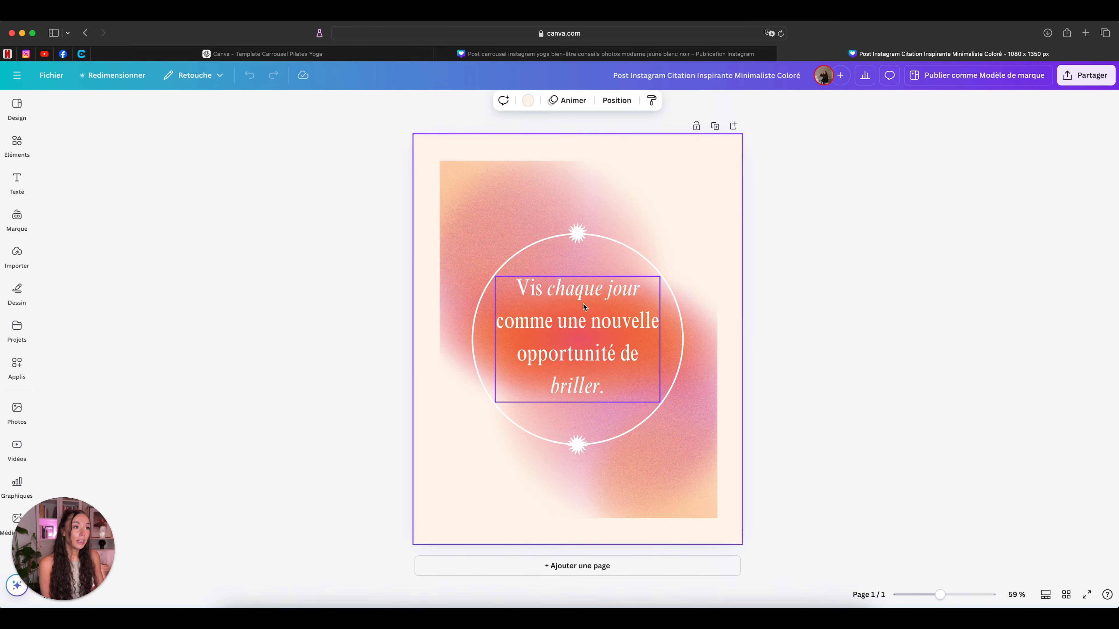
left_click(445, 386)
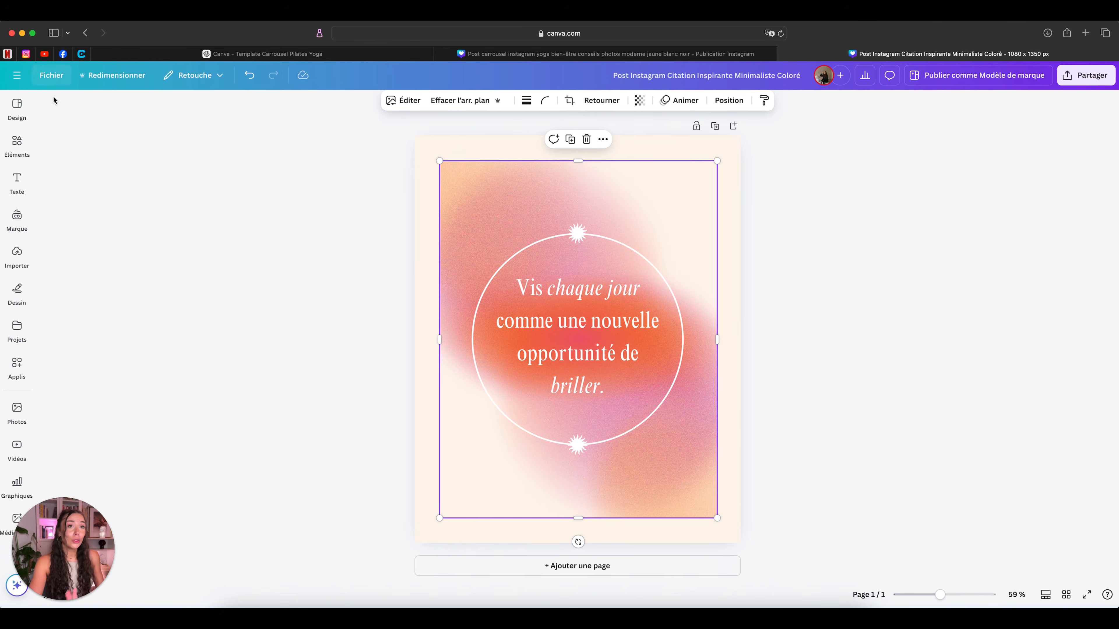
left_click(409, 262)
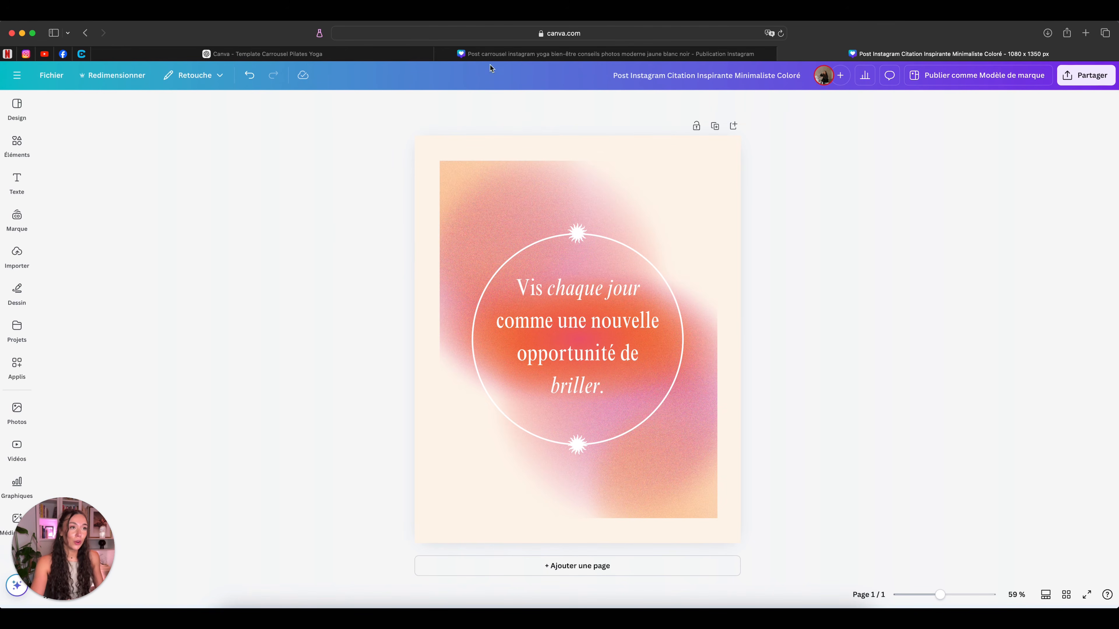
- Switch to ChatGPT, review the templates suggested for the studio's promotions and special offers, and return to the Canva carousel's page overview
left_click(387, 53)
scroll(492, 244, "down", 9)
scroll(493, 246, "down", 15)
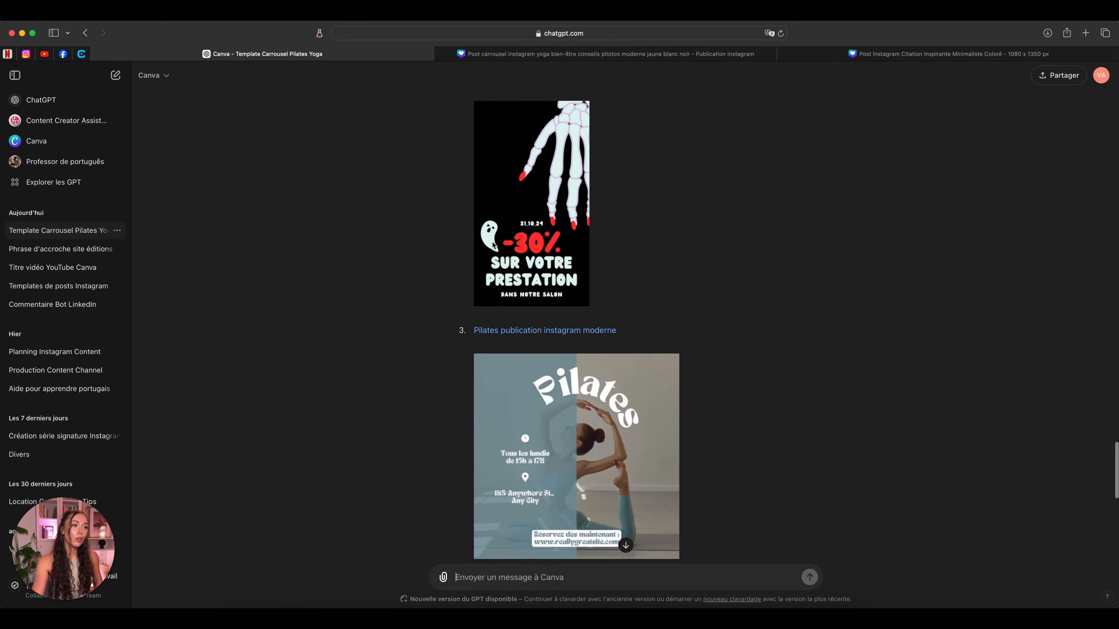
scroll(492, 245, "down", 5)
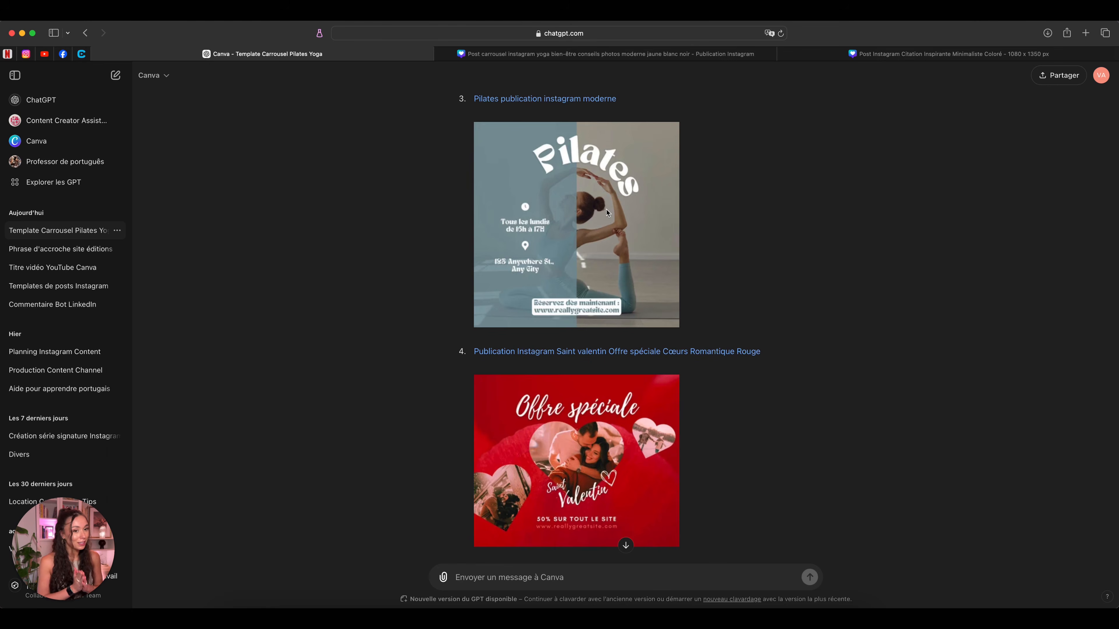
scroll(400, 130, "up", 10)
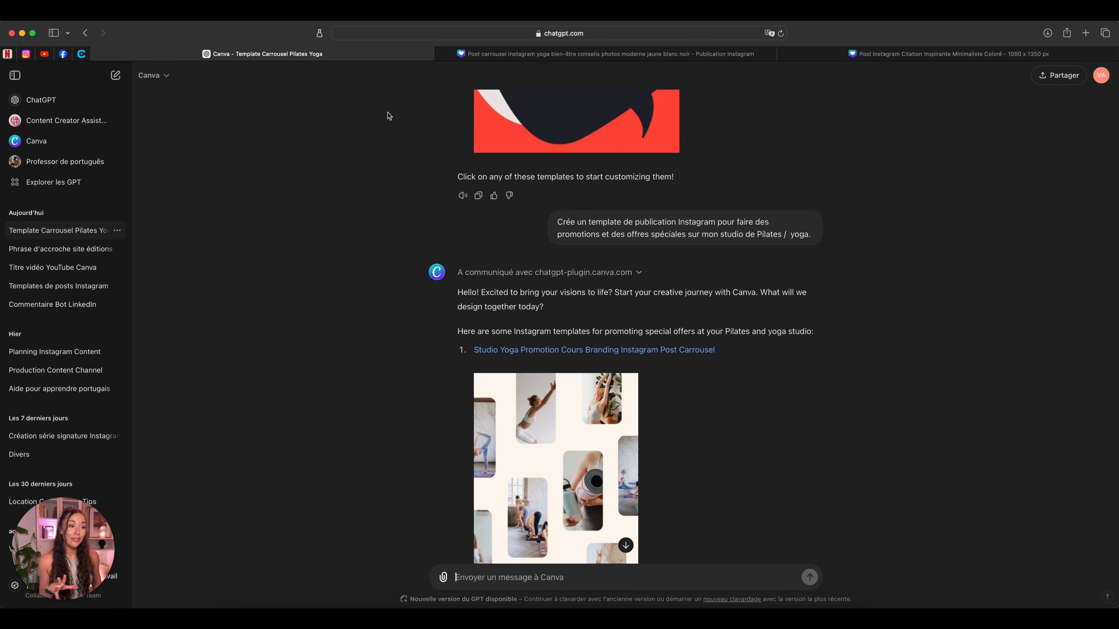
scroll(536, 270, "down", 10)
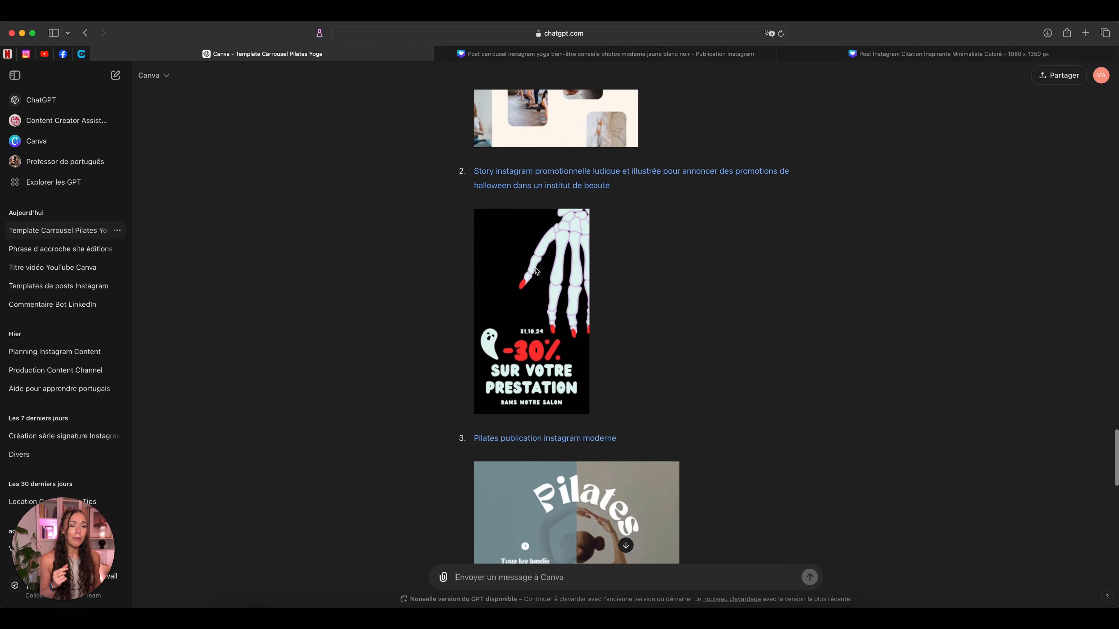
scroll(537, 271, "down", 5)
scroll(534, 267, "down", 5)
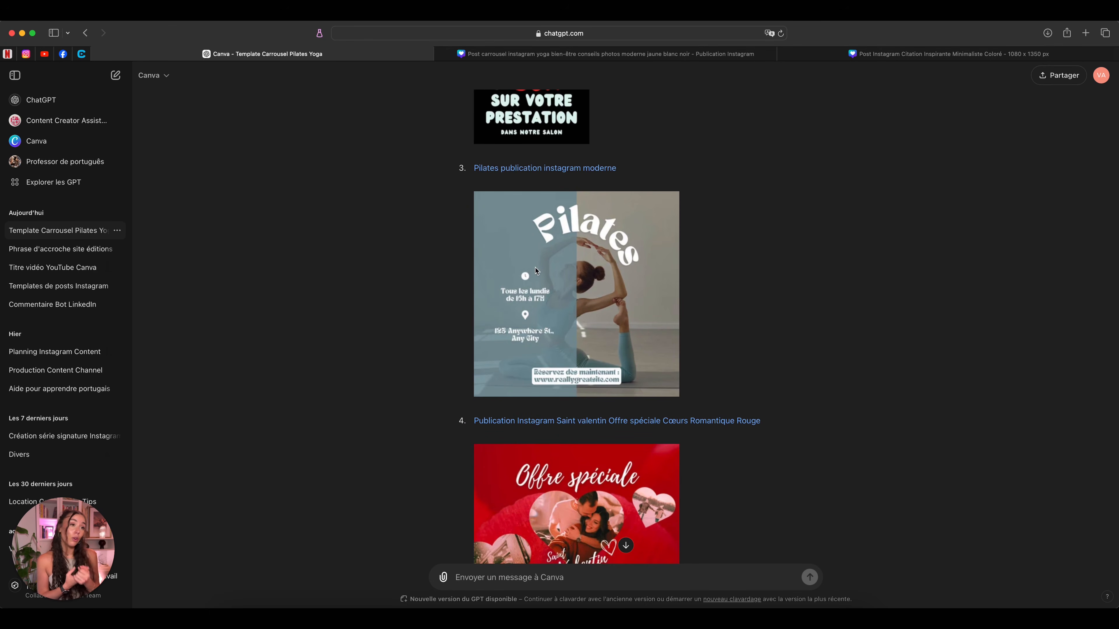
left_click(563, 52)
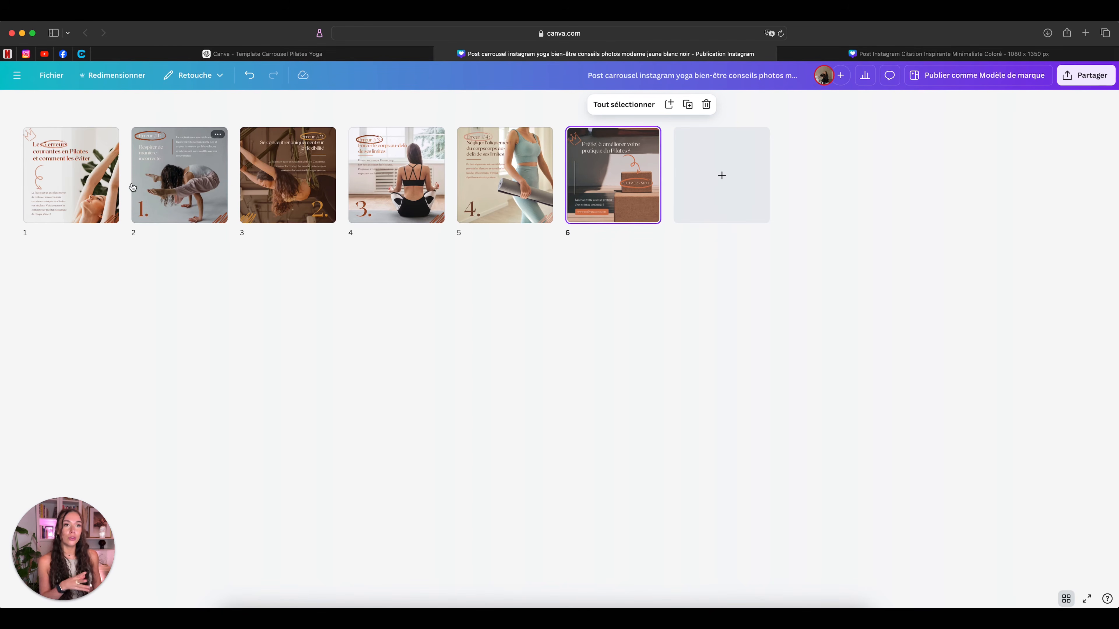